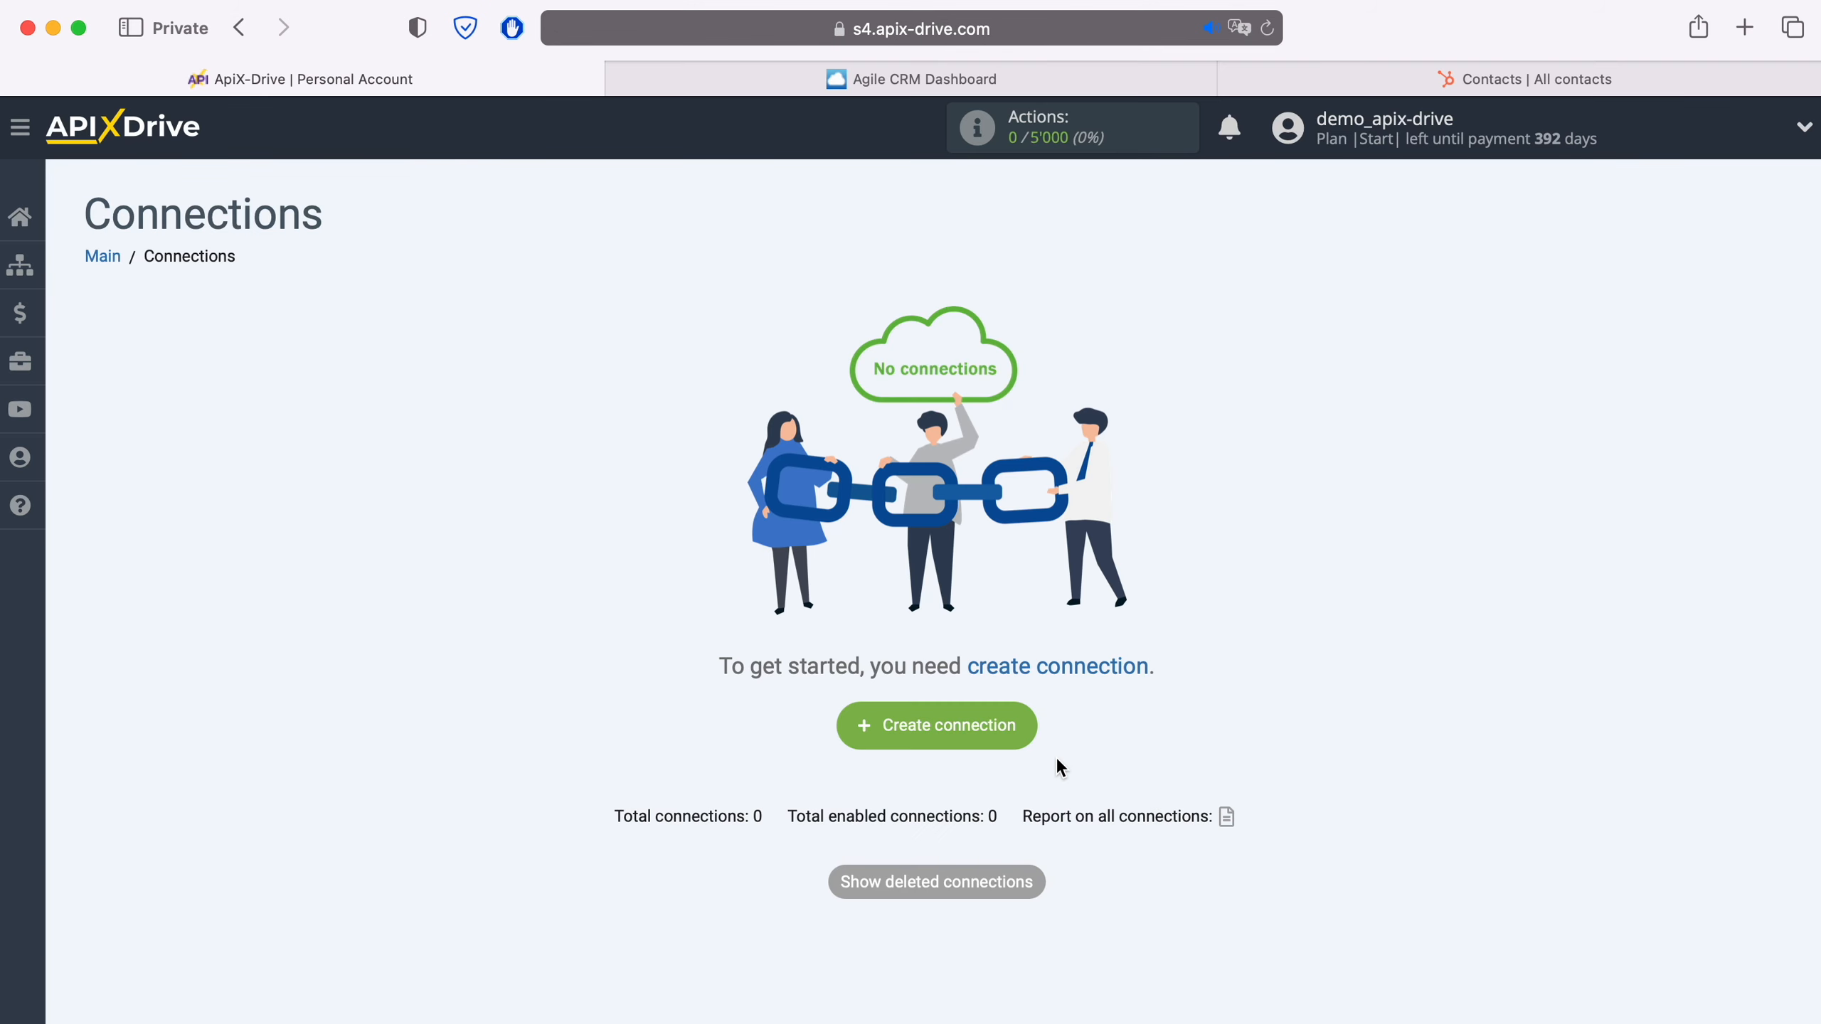
- Create a new connection with Agile CRM as the data source system
{"action": "left_click", "coordinate": [1030, 727]}
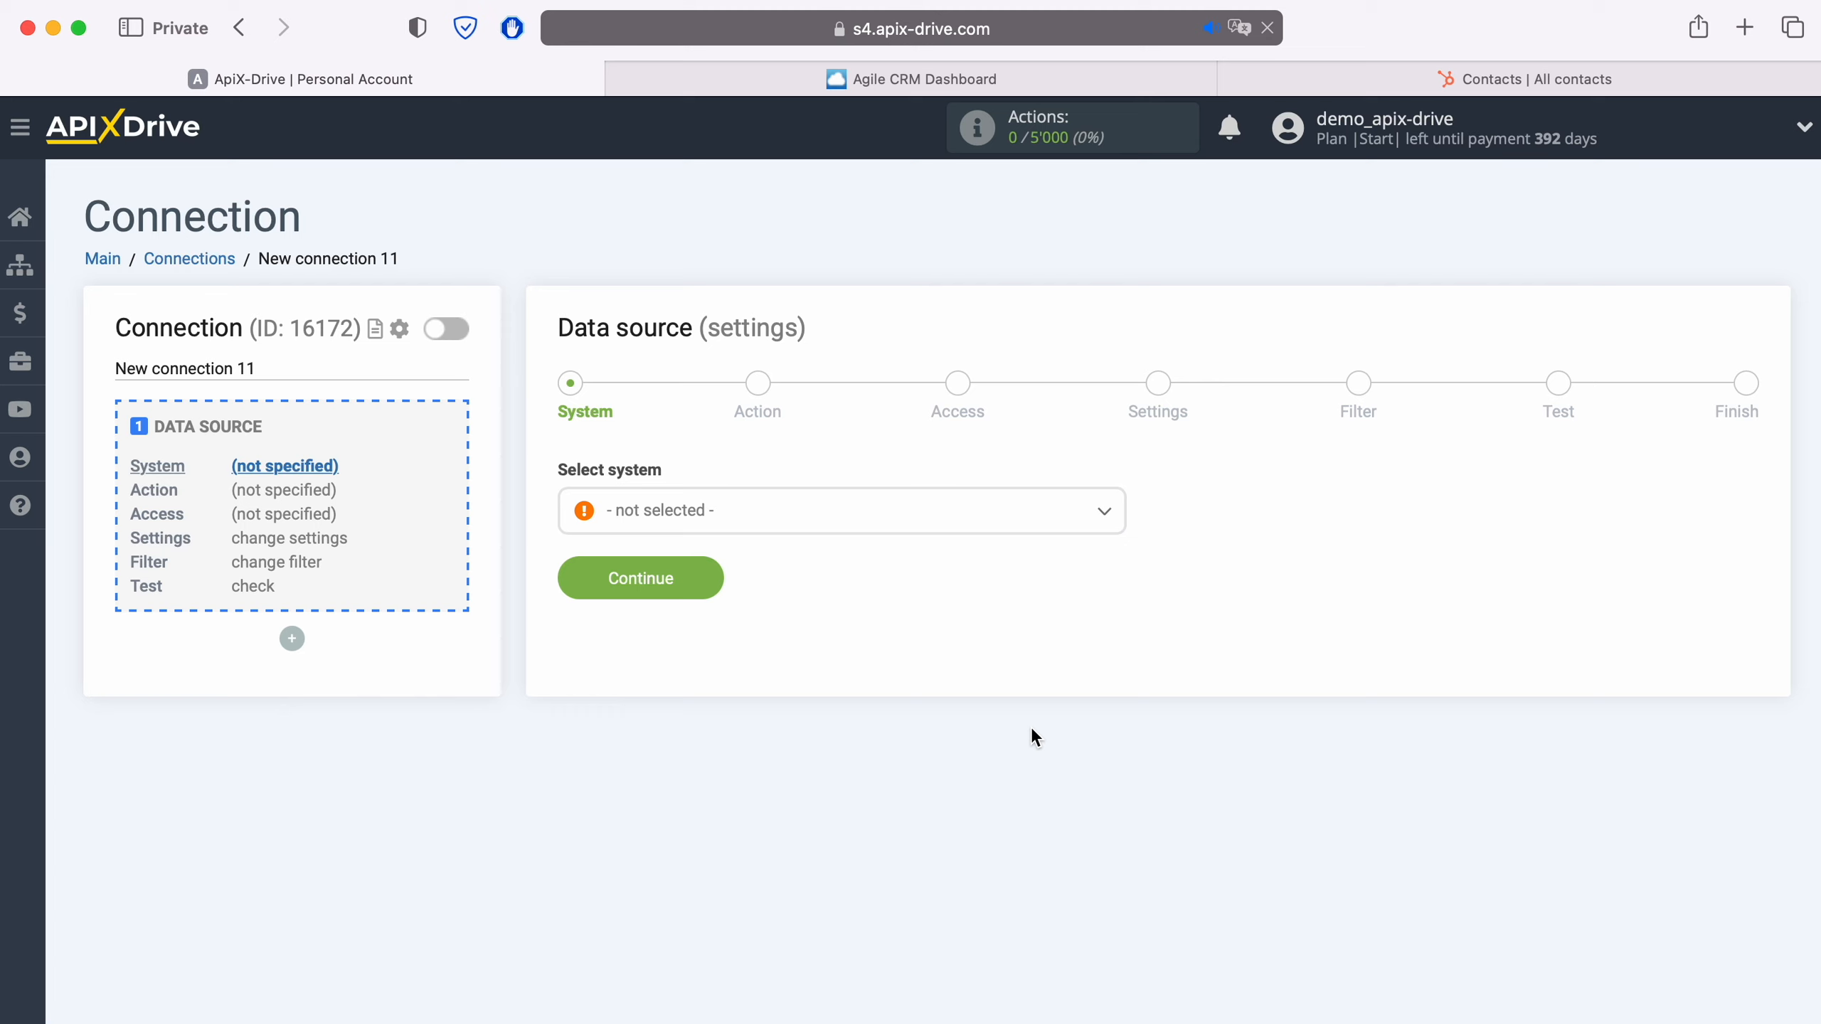
{"action": "left_click", "coordinate": [715, 520]}
{"action": "left_click", "coordinate": [677, 779]}
{"action": "left_click", "coordinate": [714, 577]}
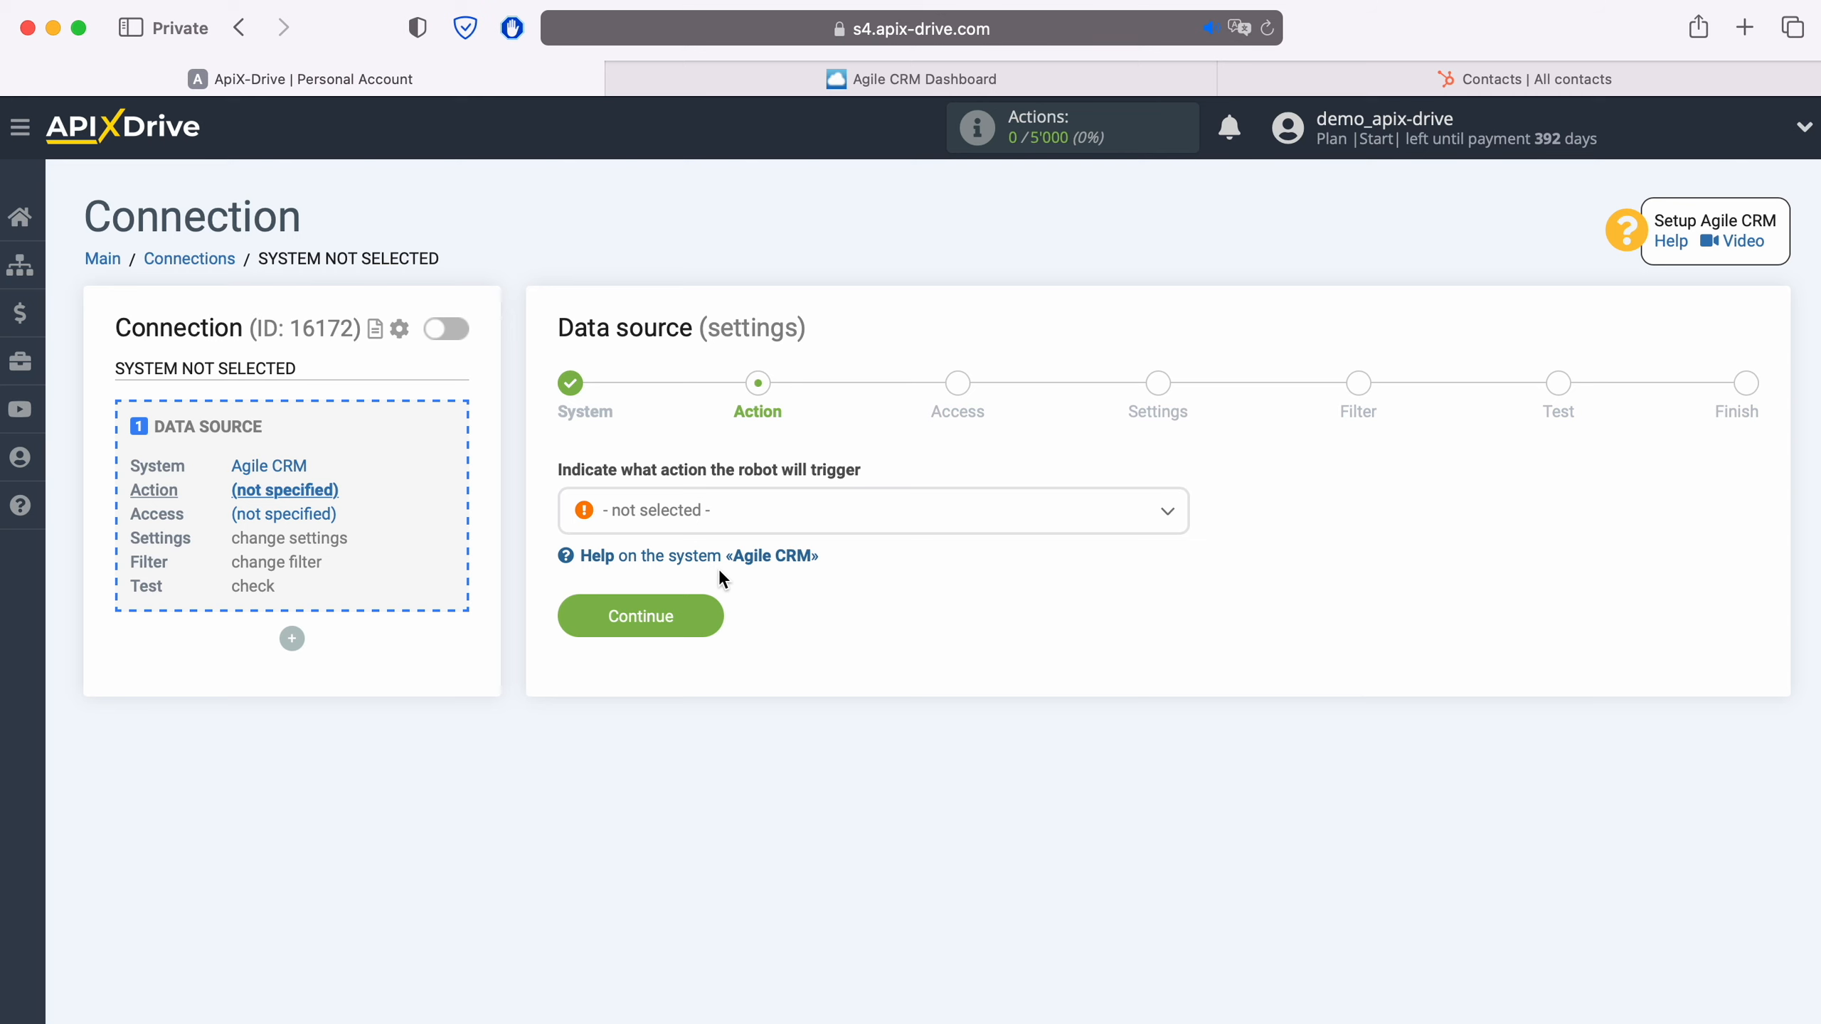
- Set the data source action to Get CONTACTS (new) and proceed to account access
{"action": "left_click", "coordinate": [751, 513]}
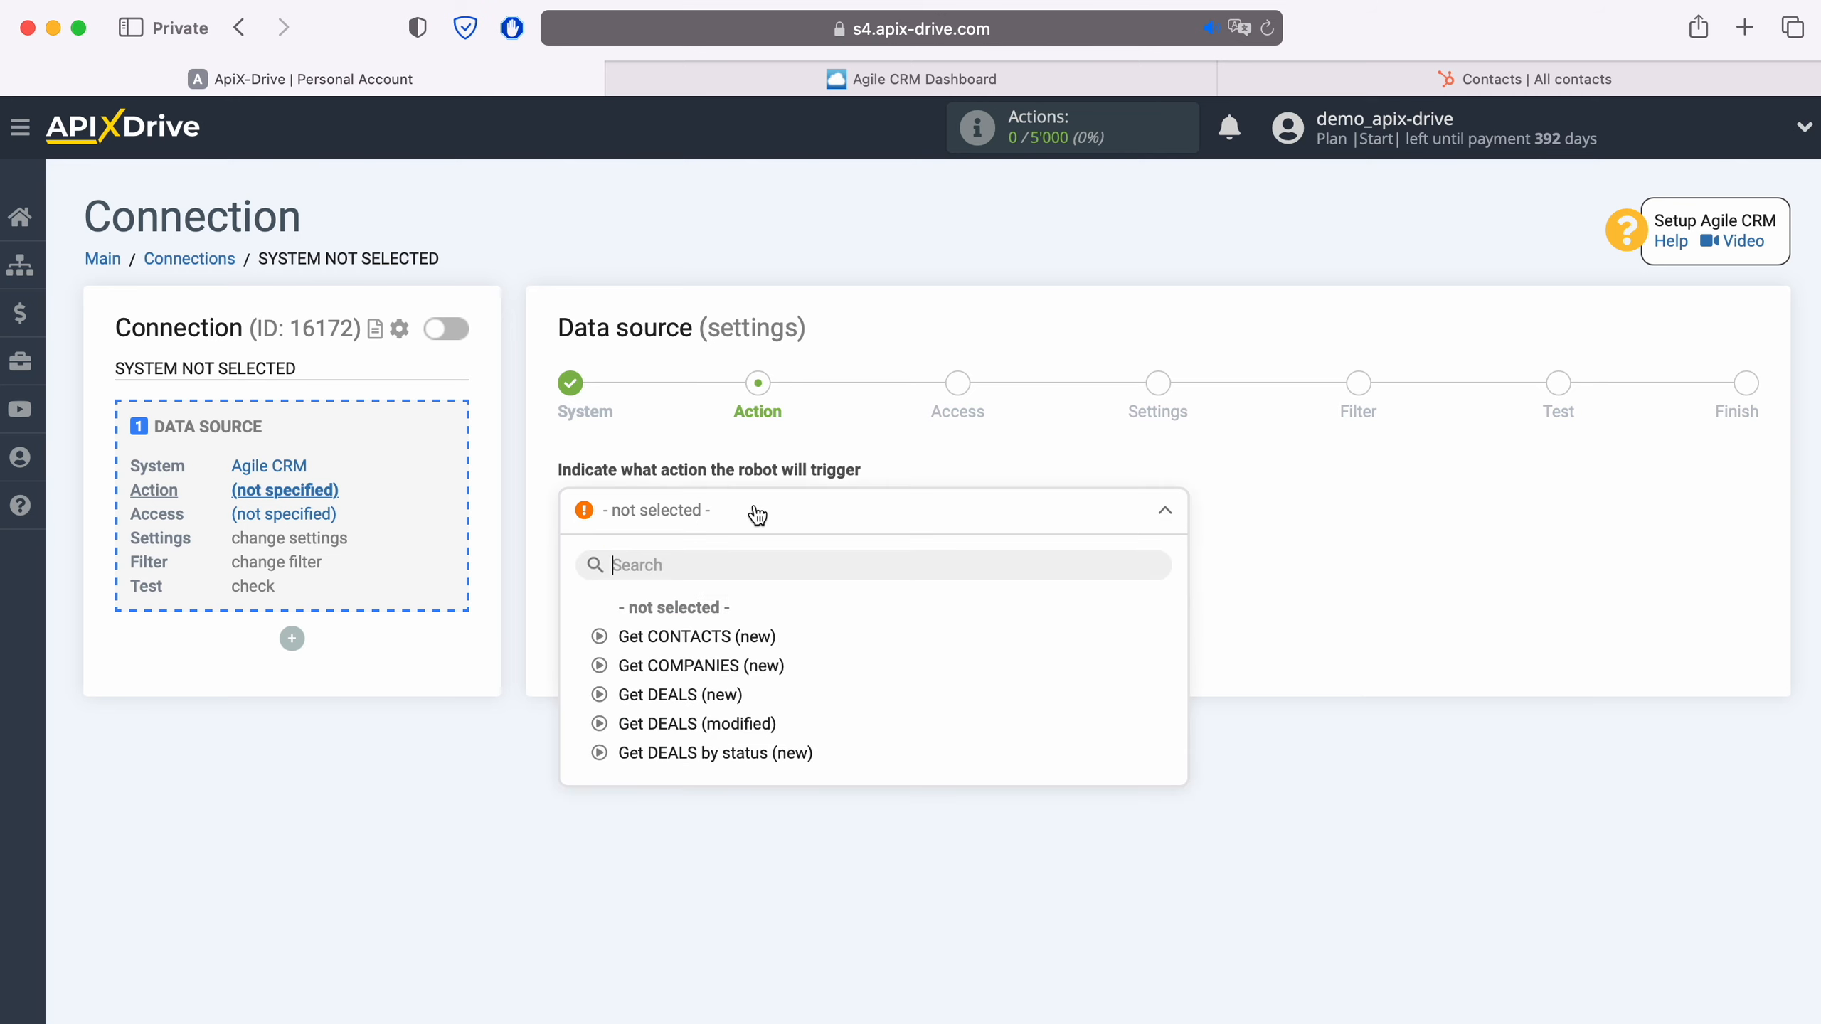
{"action": "left_click", "coordinate": [749, 631]}
{"action": "left_click", "coordinate": [714, 623]}
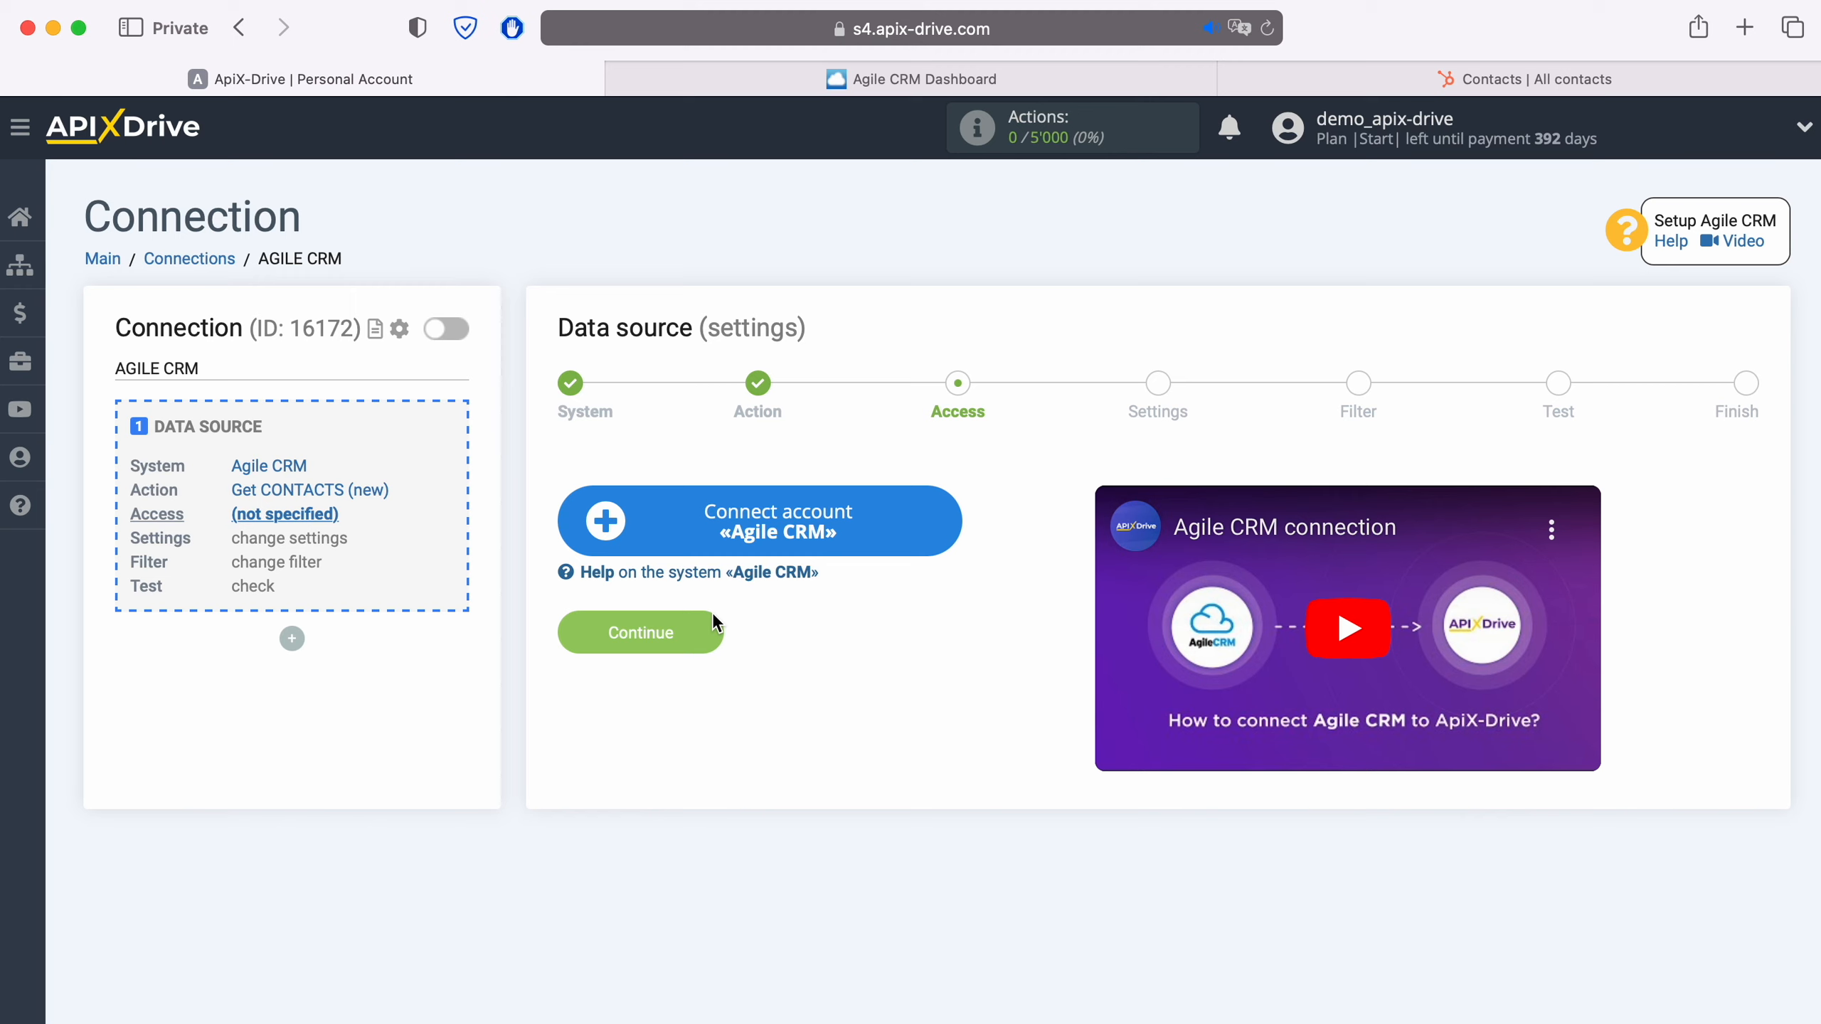
- Start connecting an Agile CRM account and fill its domain with the subdomain apixdrivecom copied from the Agile CRM web address
{"action": "left_click", "coordinate": [947, 526]}
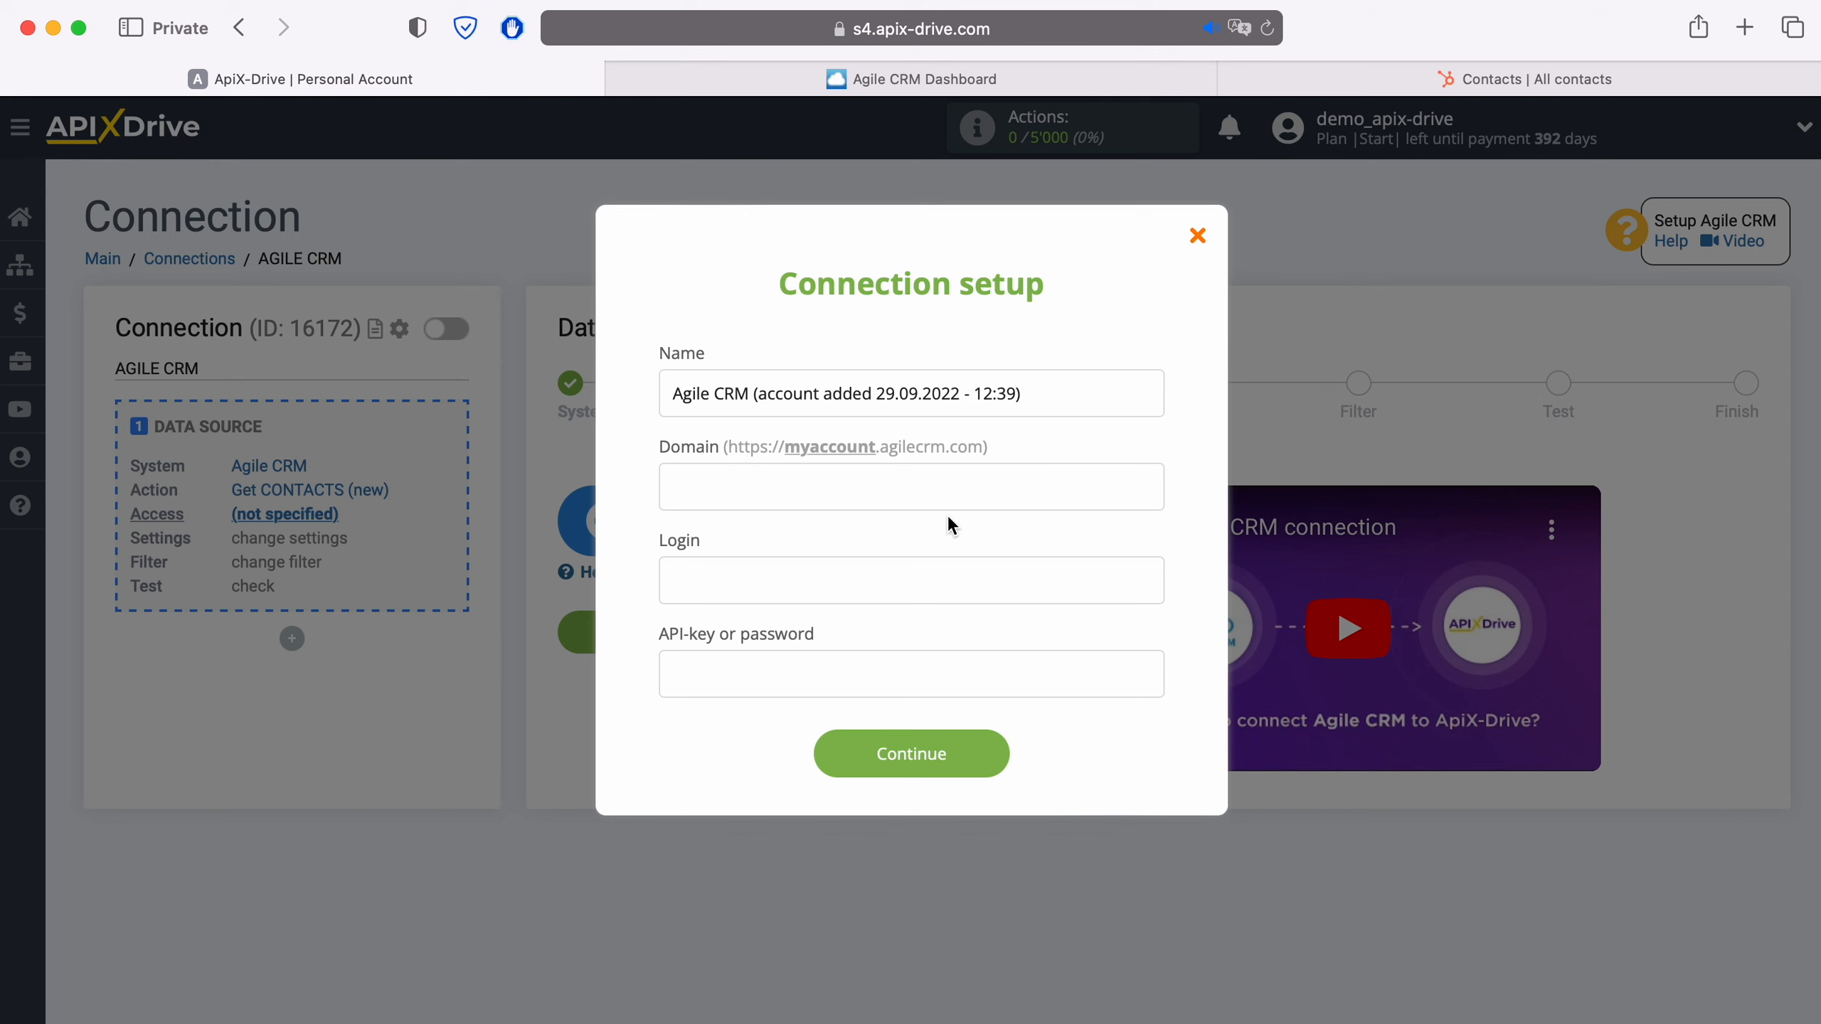
{"action": "left_click", "coordinate": [1053, 82]}
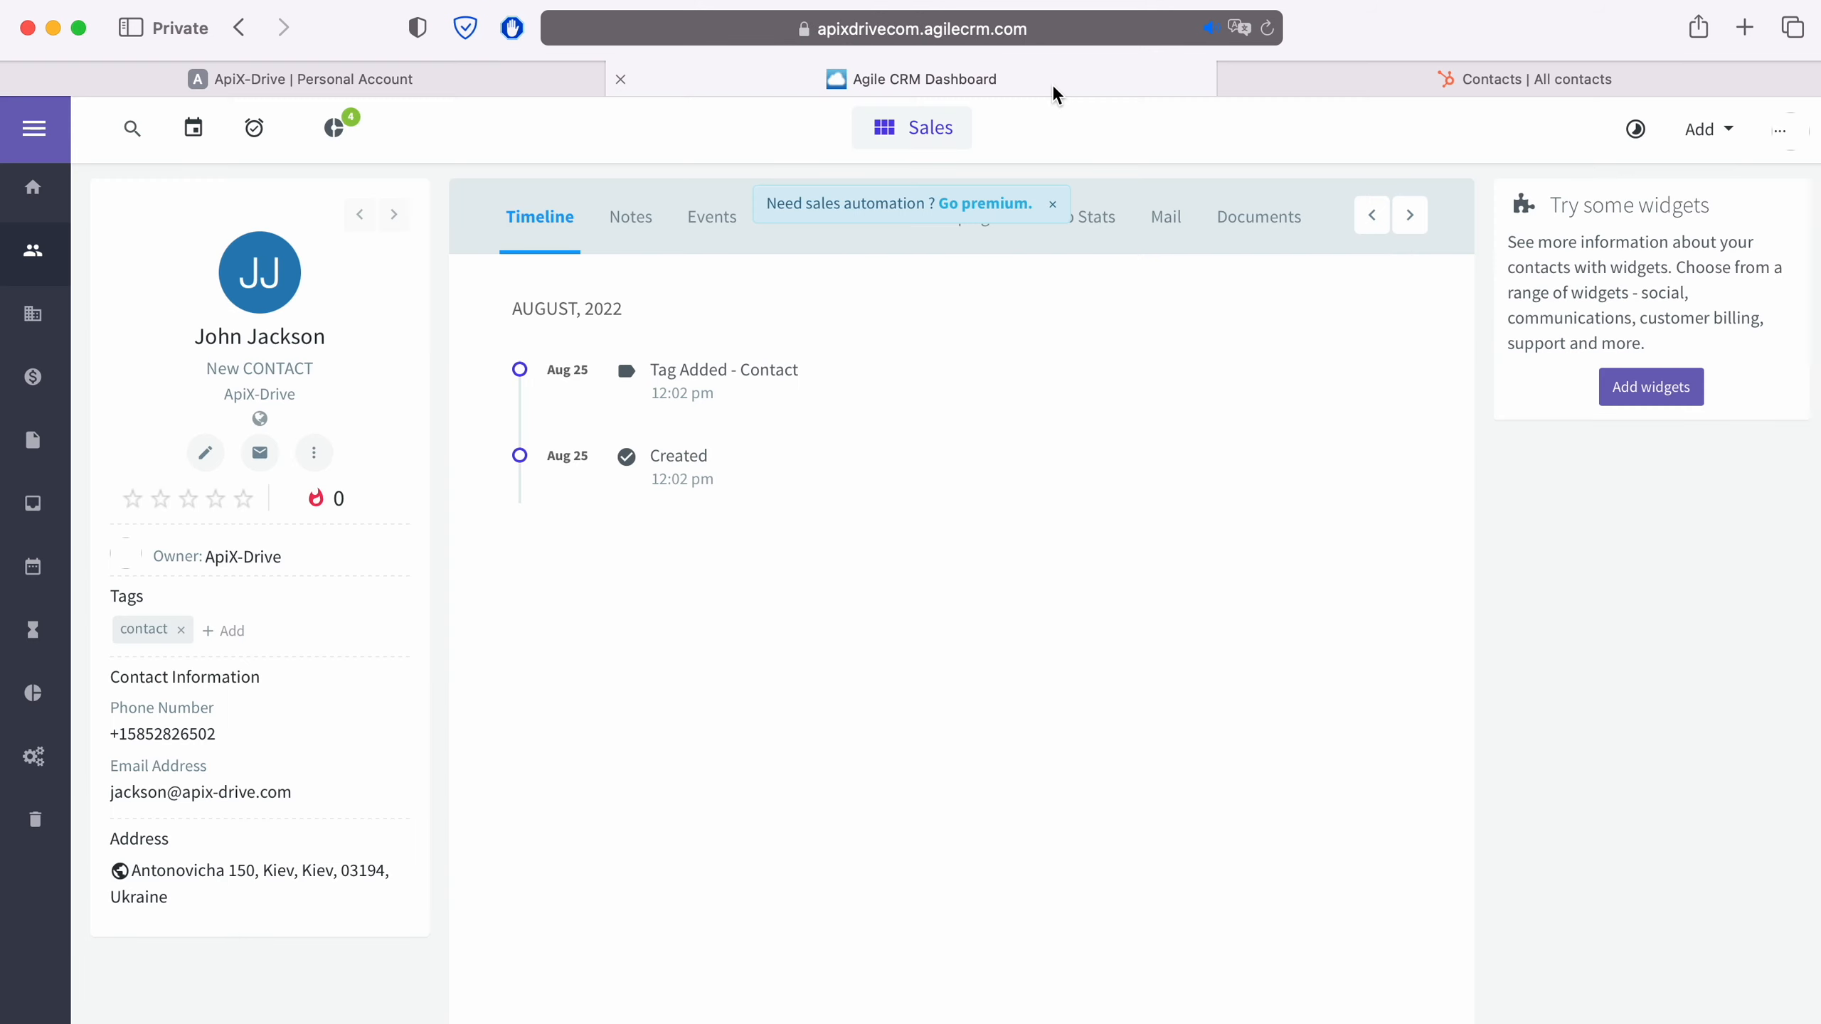
{"action": "left_click", "coordinate": [1144, 31]}
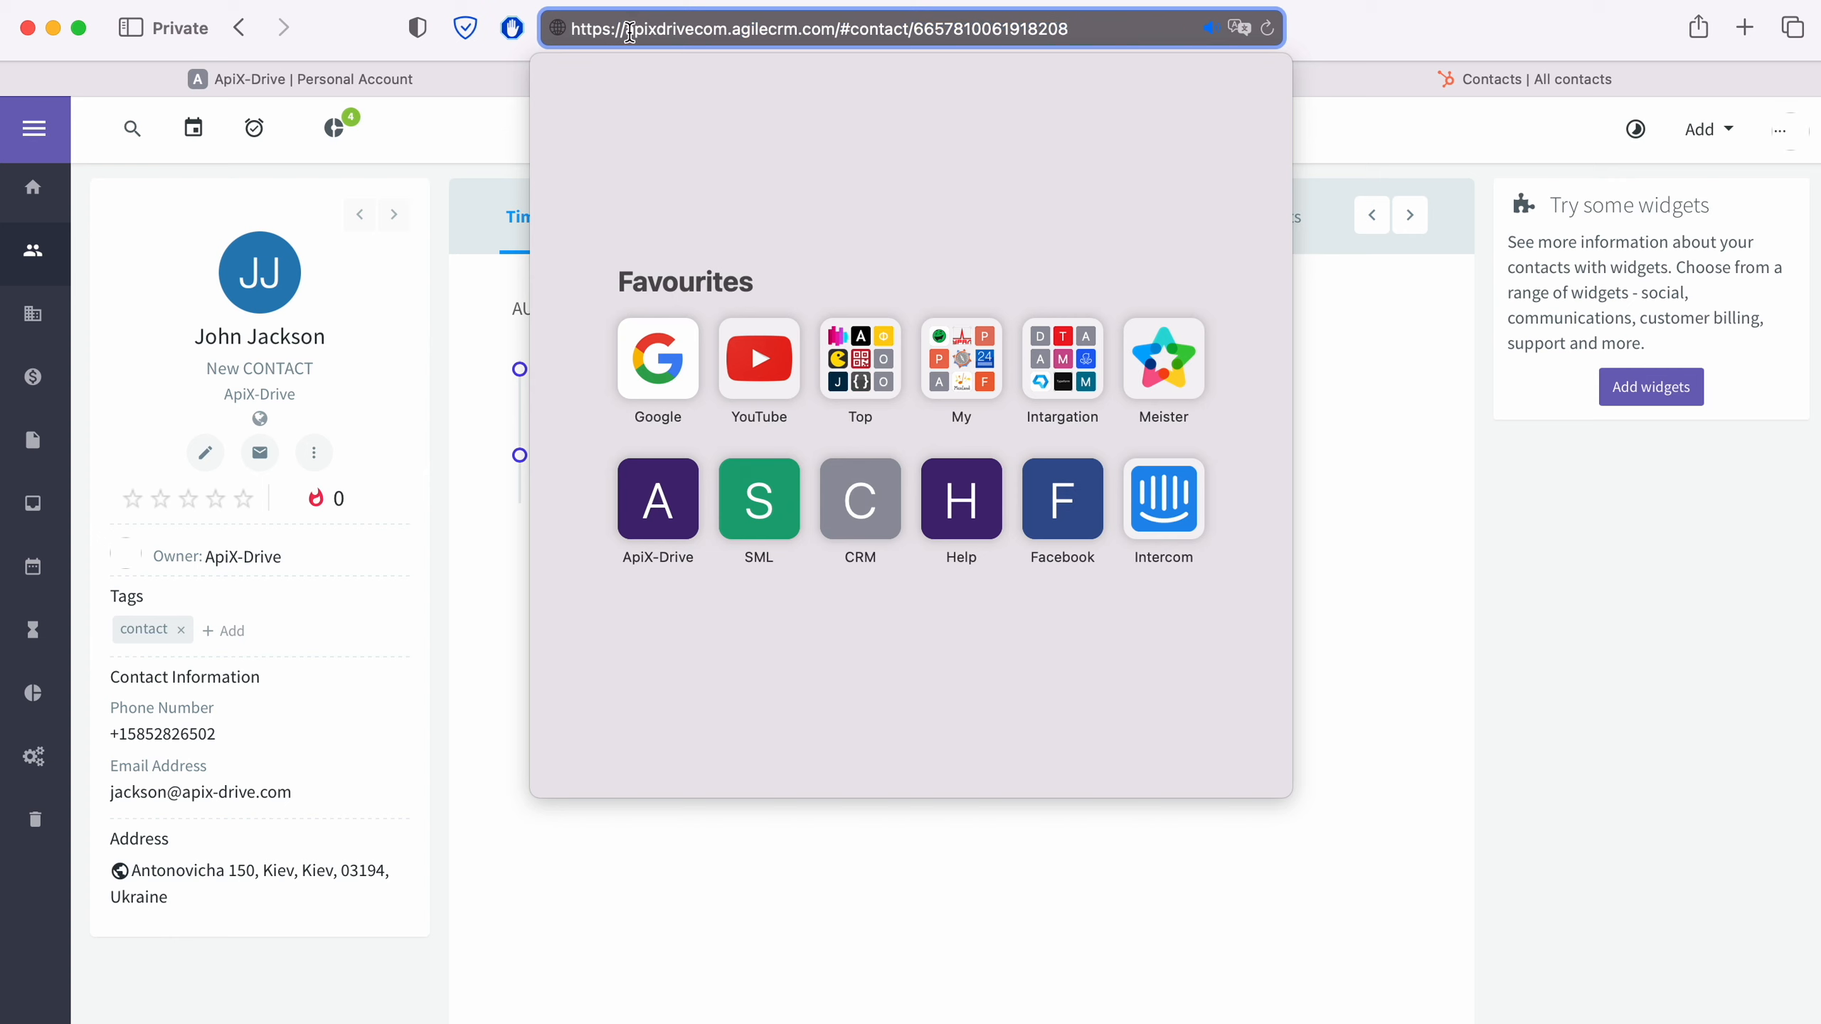
{"action": "left_click_drag", "start_coordinate": [624, 28], "coordinate": [729, 27]}
{"action": "right_click", "coordinate": [666, 28]}
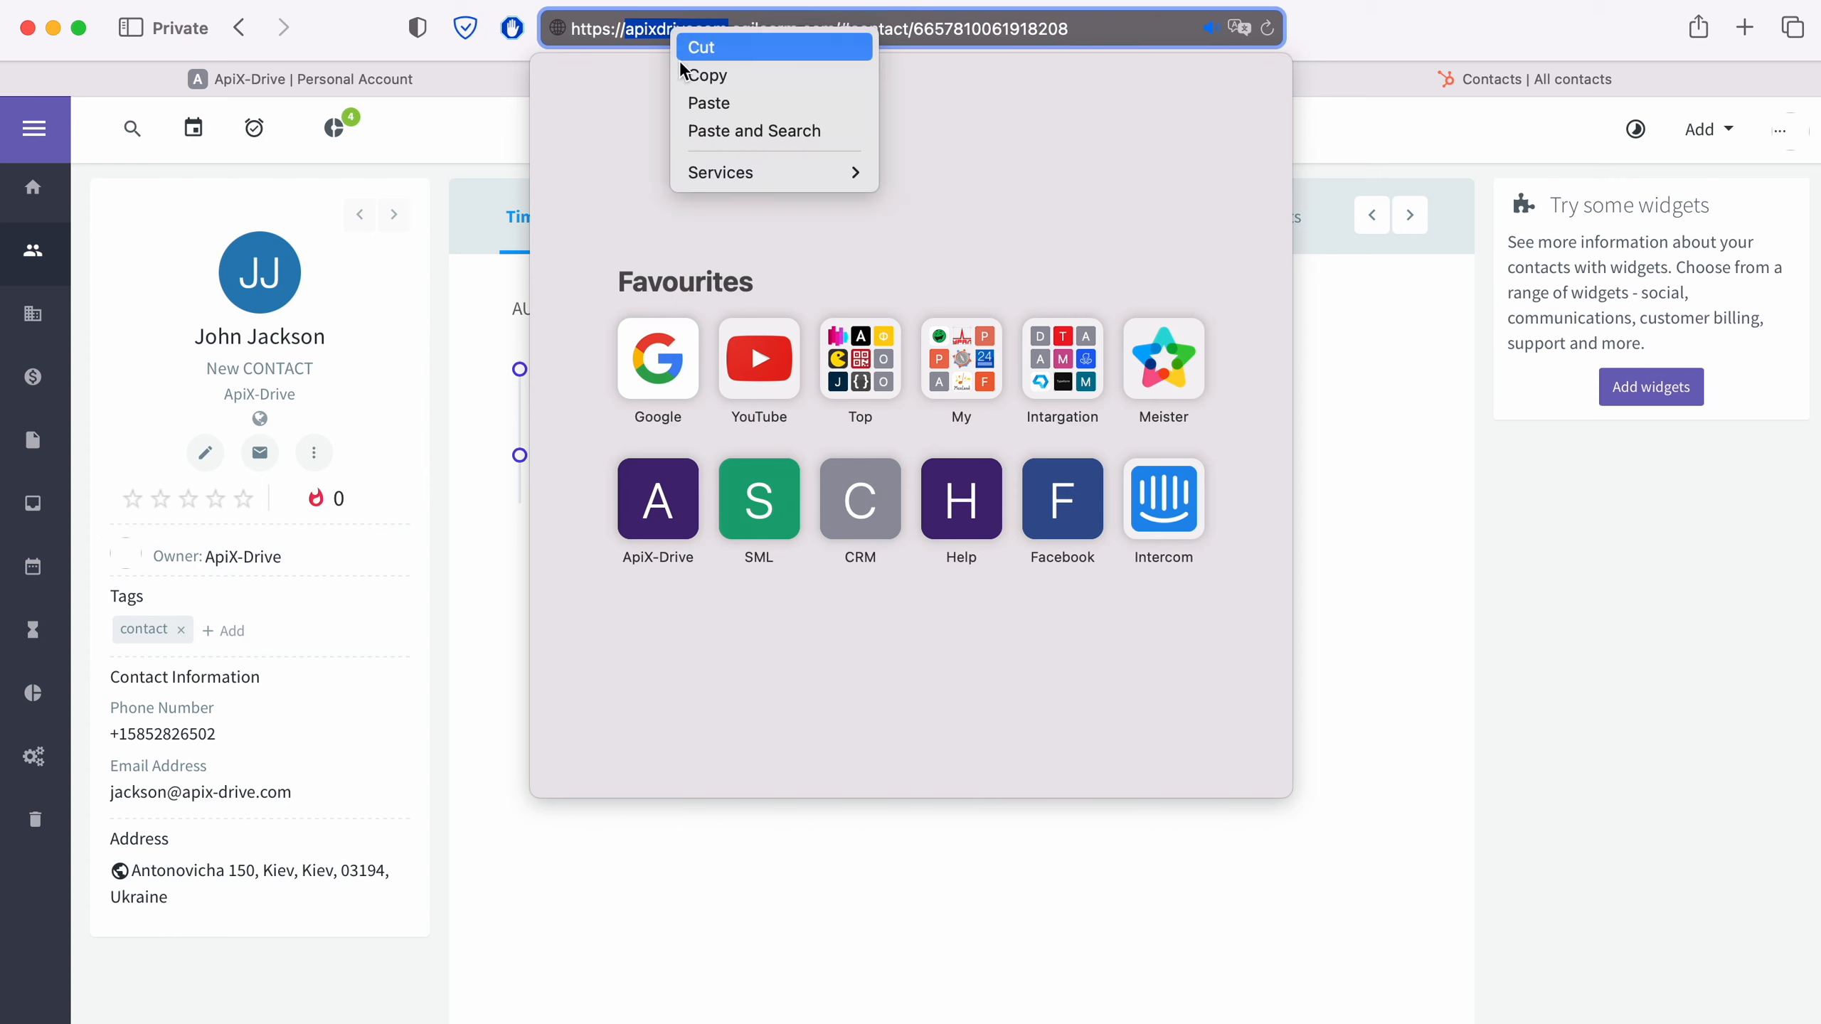
{"action": "left_click", "coordinate": [704, 81]}
{"action": "left_click", "coordinate": [438, 74]}
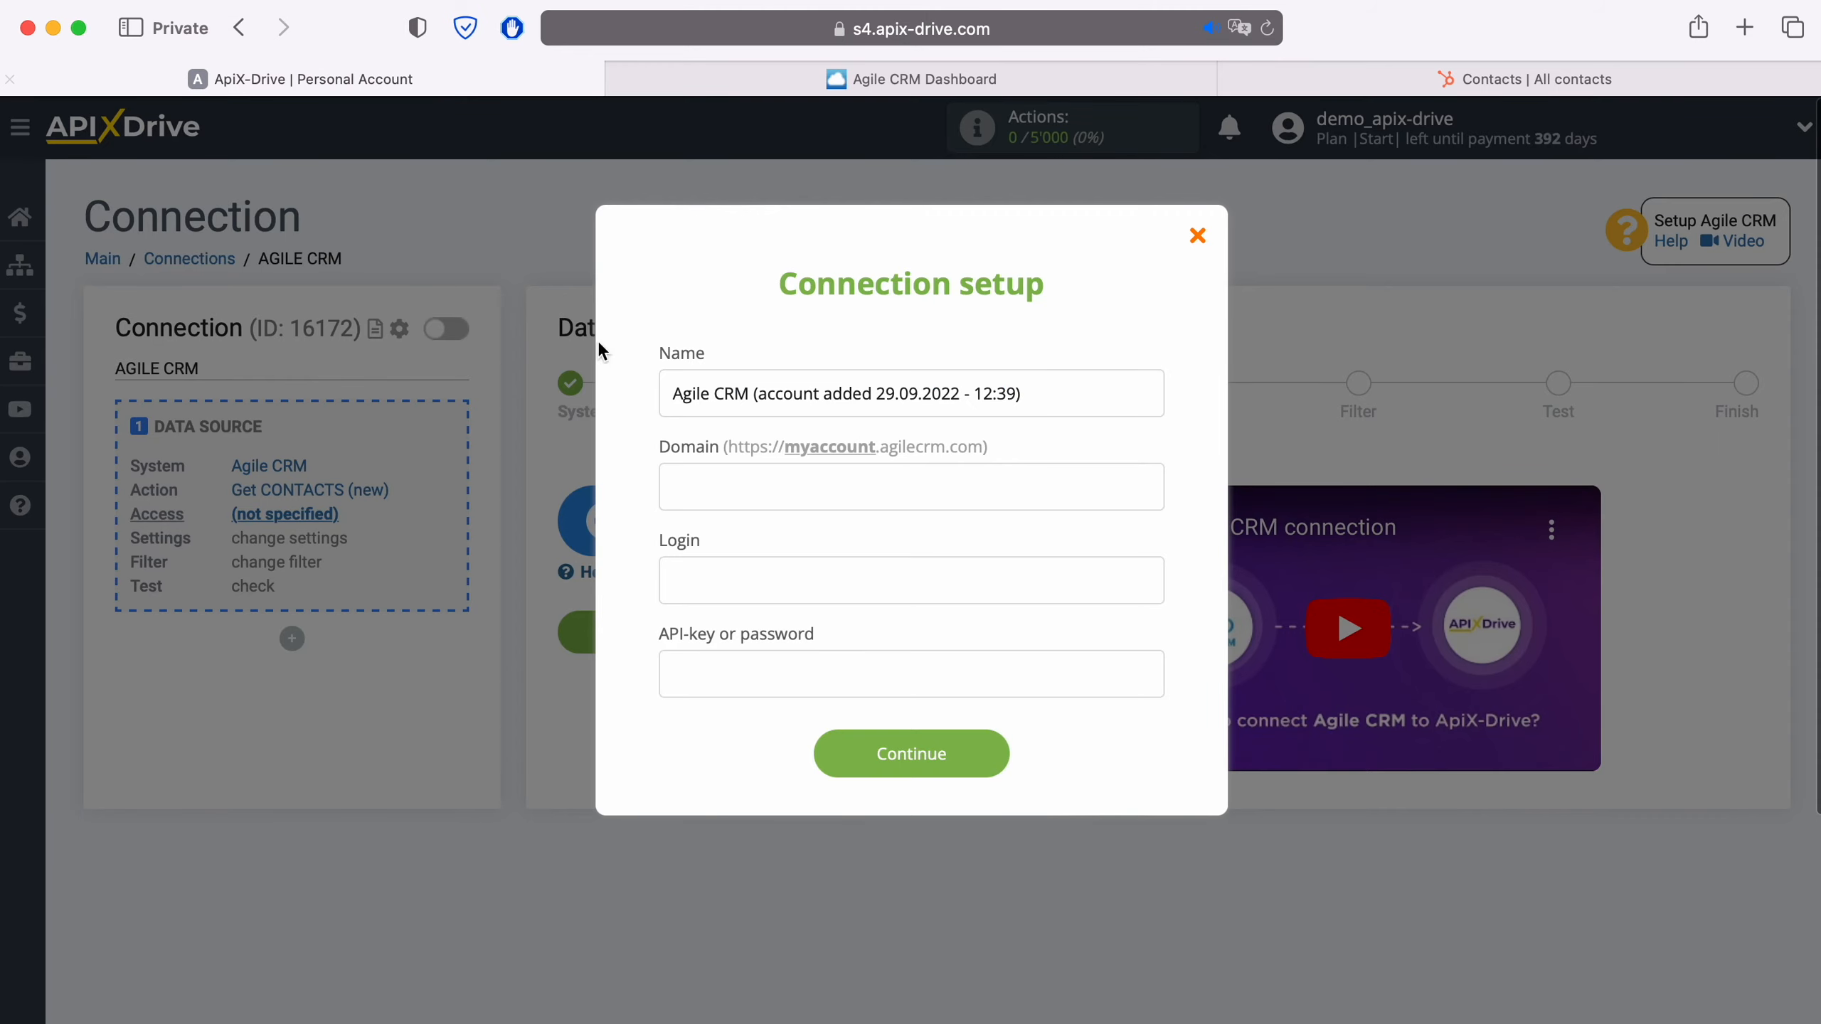
{"action": "right_click", "coordinate": [722, 492]}
{"action": "left_click", "coordinate": [784, 574]}
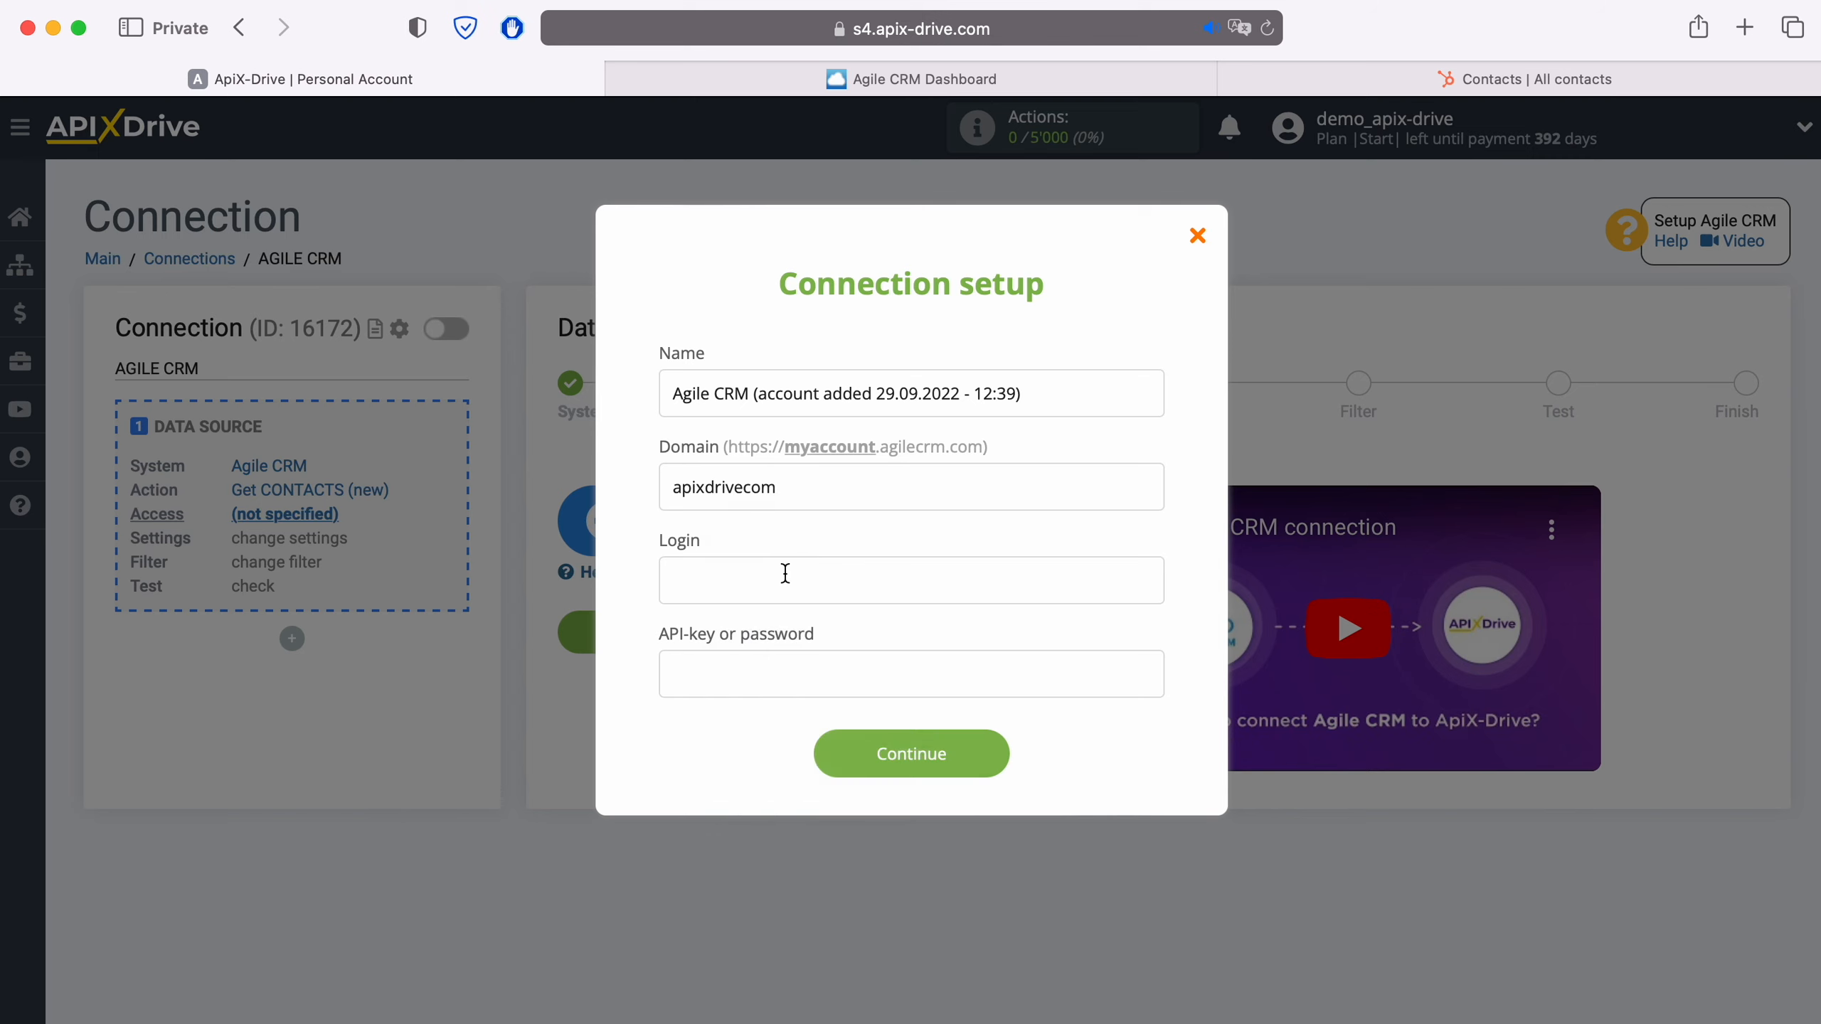
- Enter the Agile CRM account's e-mail as the login in the connection setup
{"action": "left_click", "coordinate": [786, 573]}
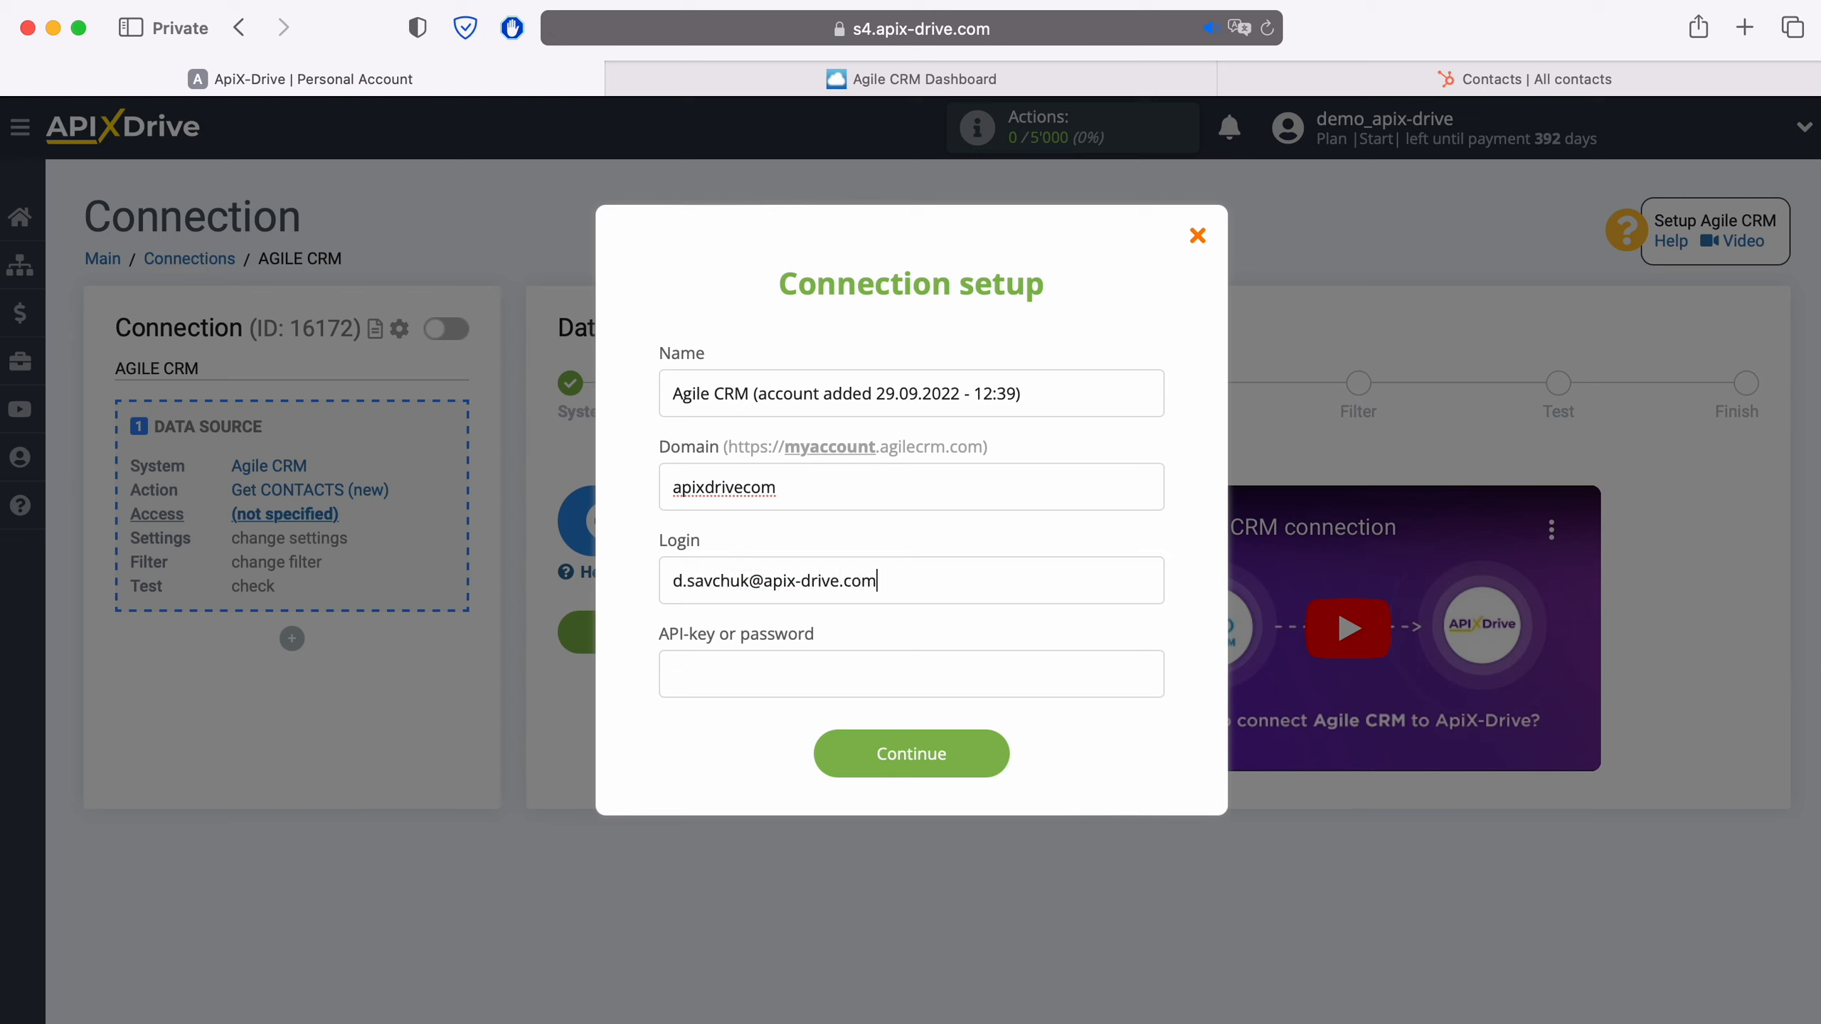
- Copy the REST API key from the Developers & API admin settings in Agile CRM
{"action": "left_click", "coordinate": [732, 664]}
{"action": "left_click", "coordinate": [1007, 78]}
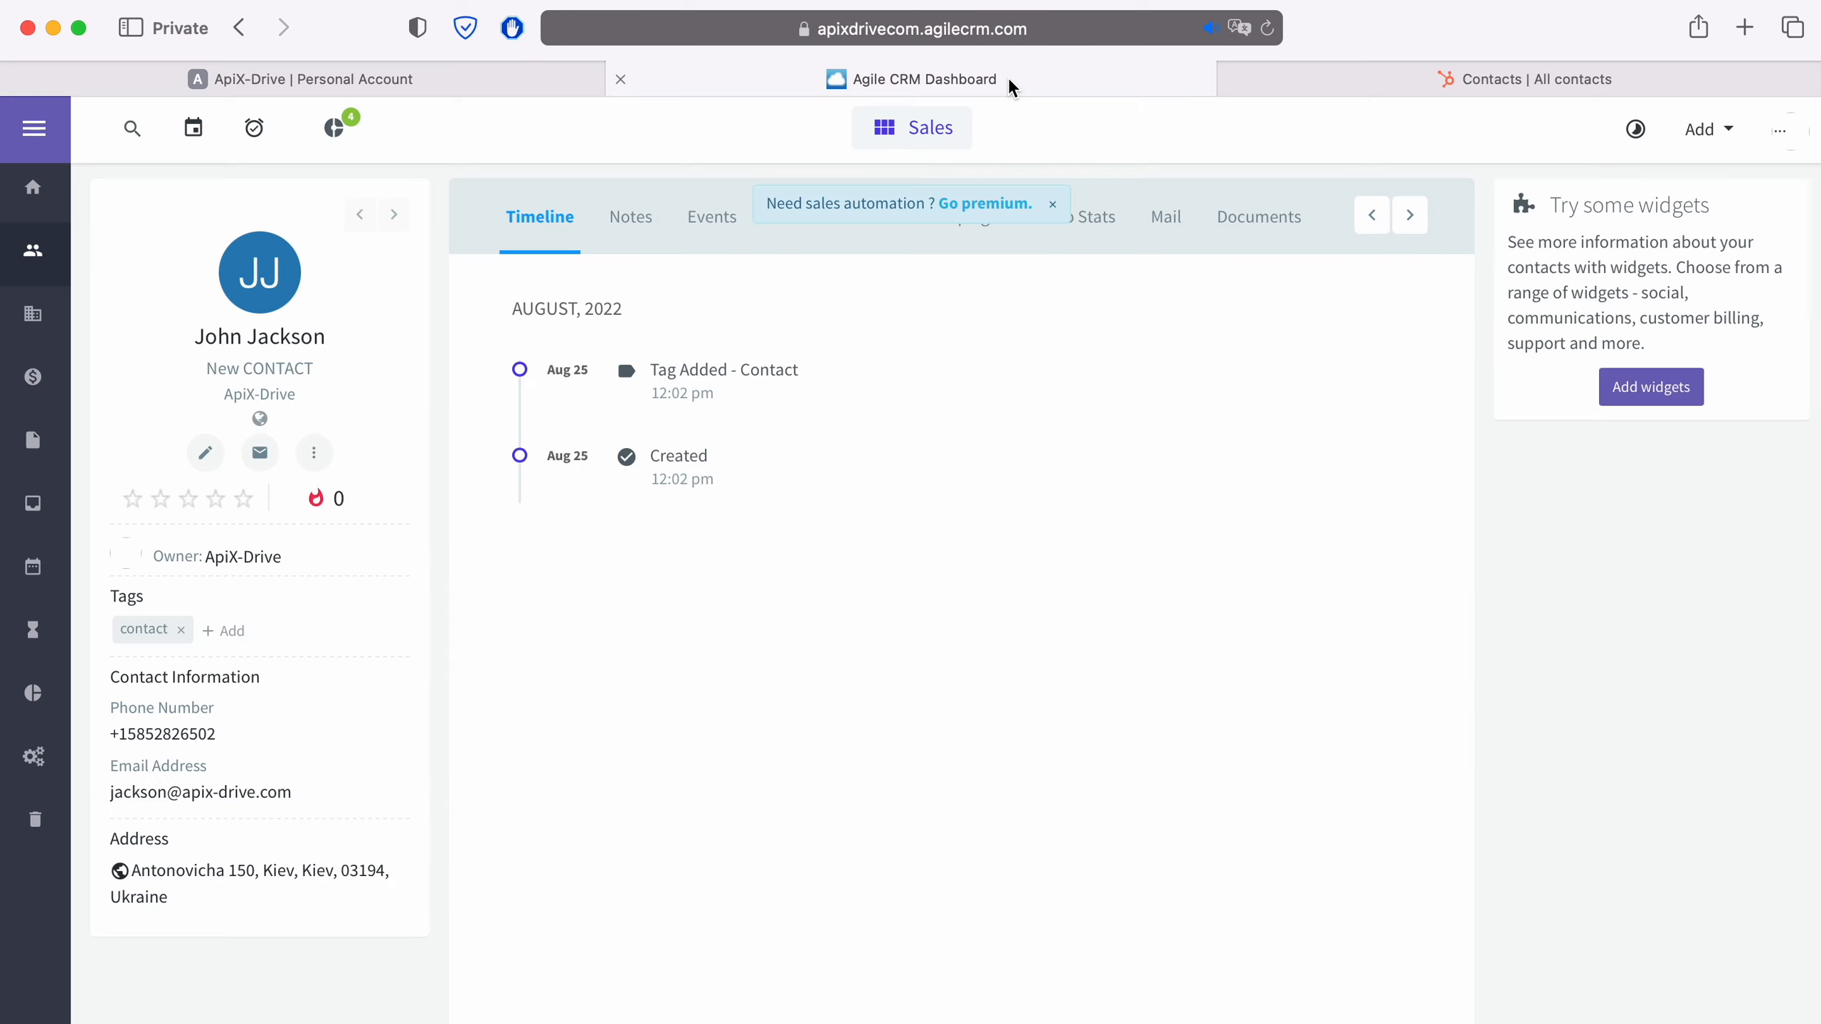
{"action": "left_click", "coordinate": [1779, 130]}
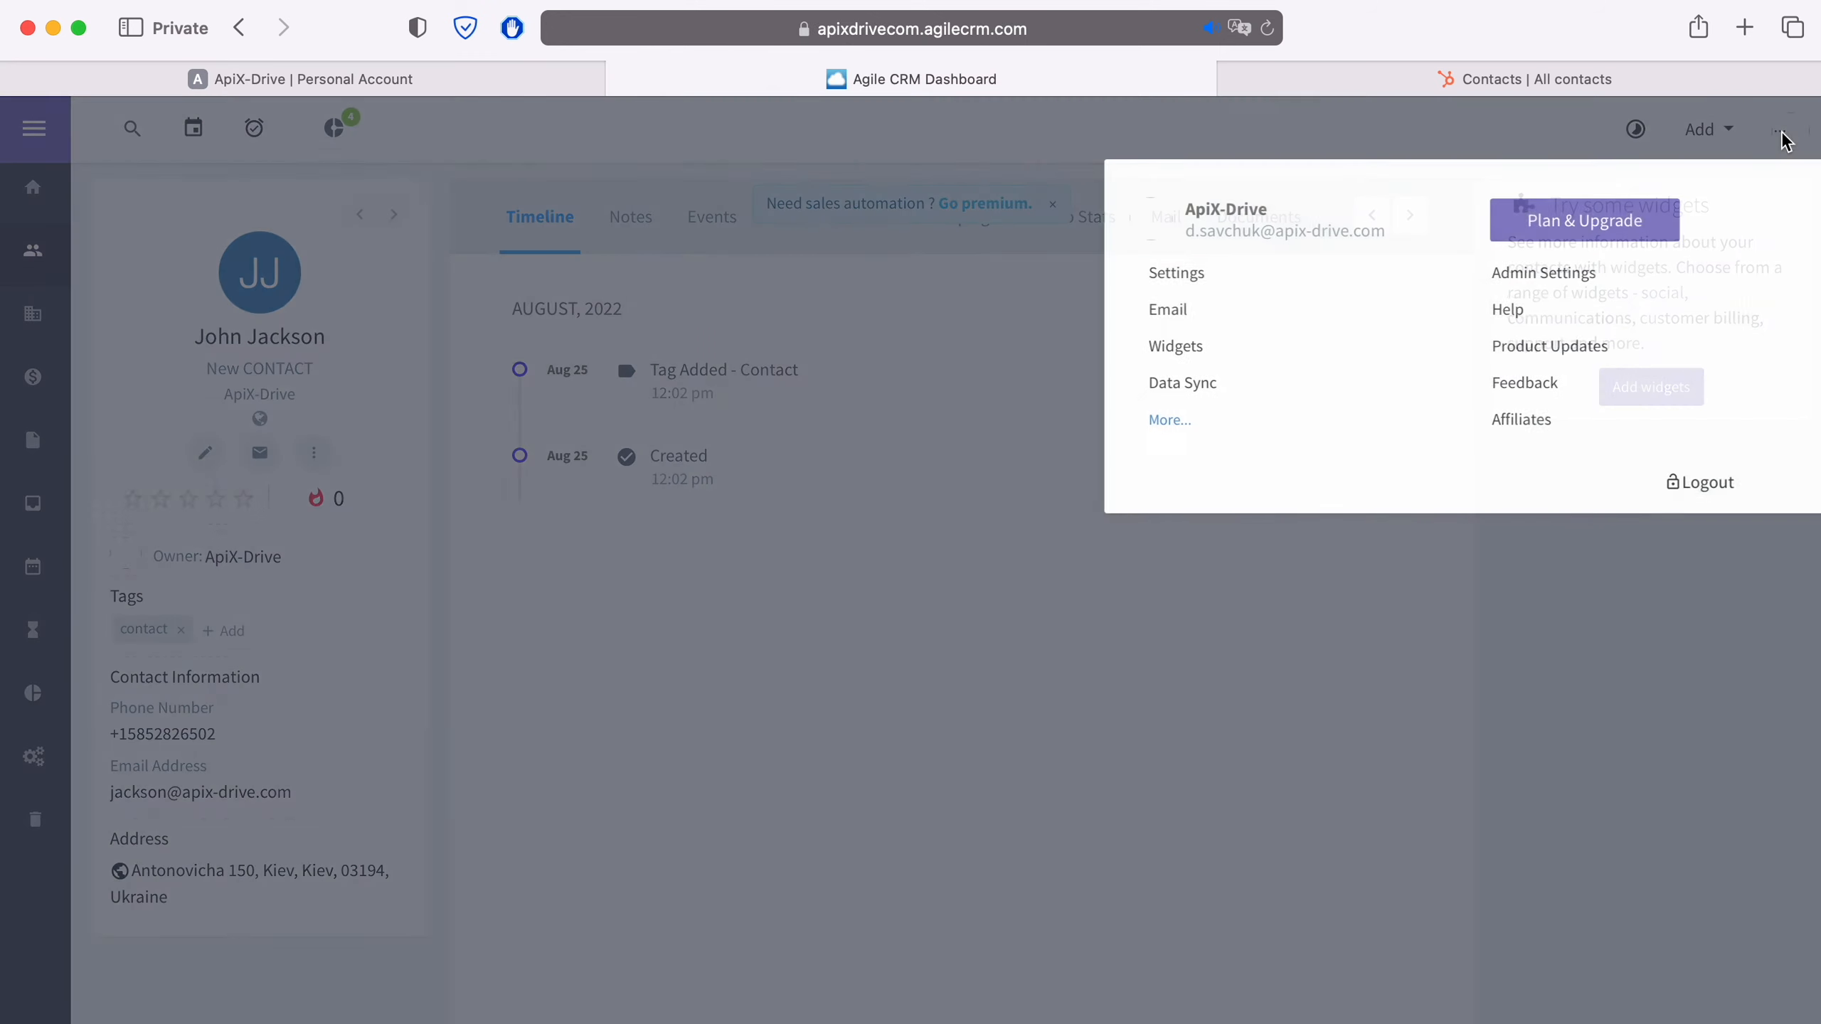
{"action": "left_click", "coordinate": [1573, 274]}
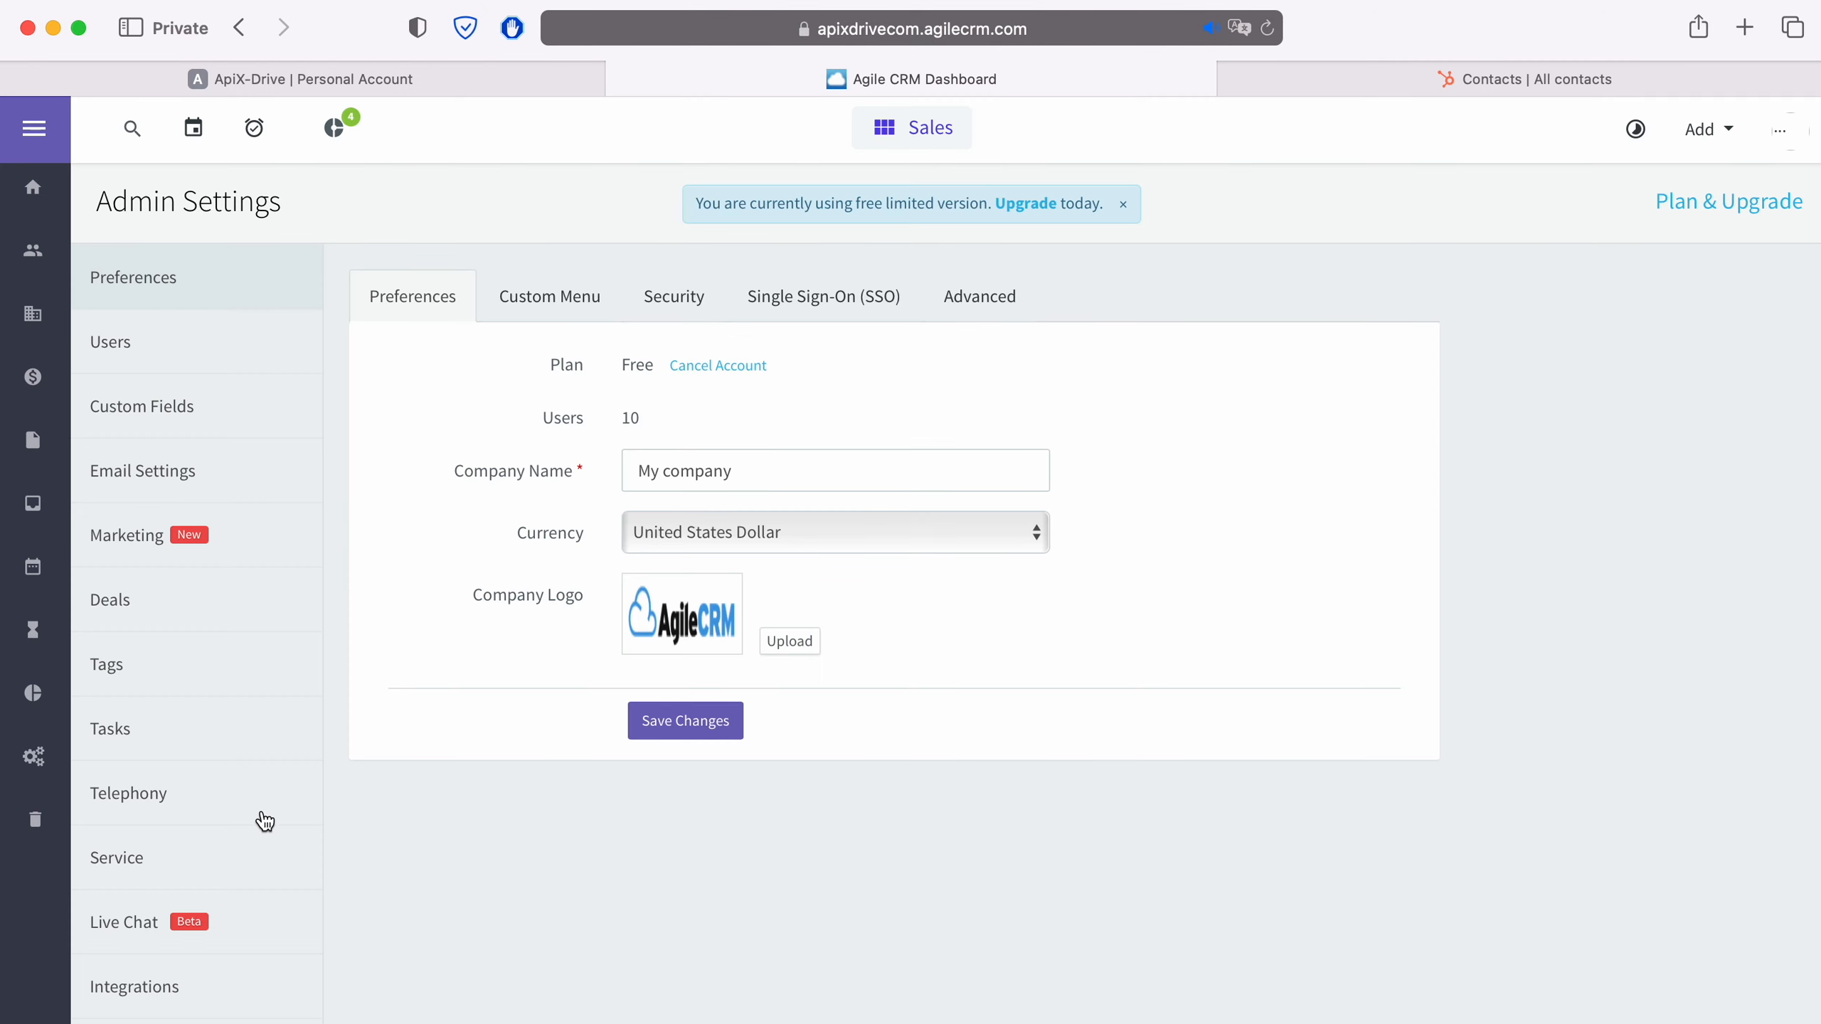
{"action": "scroll", "coordinate": [264, 821], "scroll_direction": "down", "scroll_amount": 3}
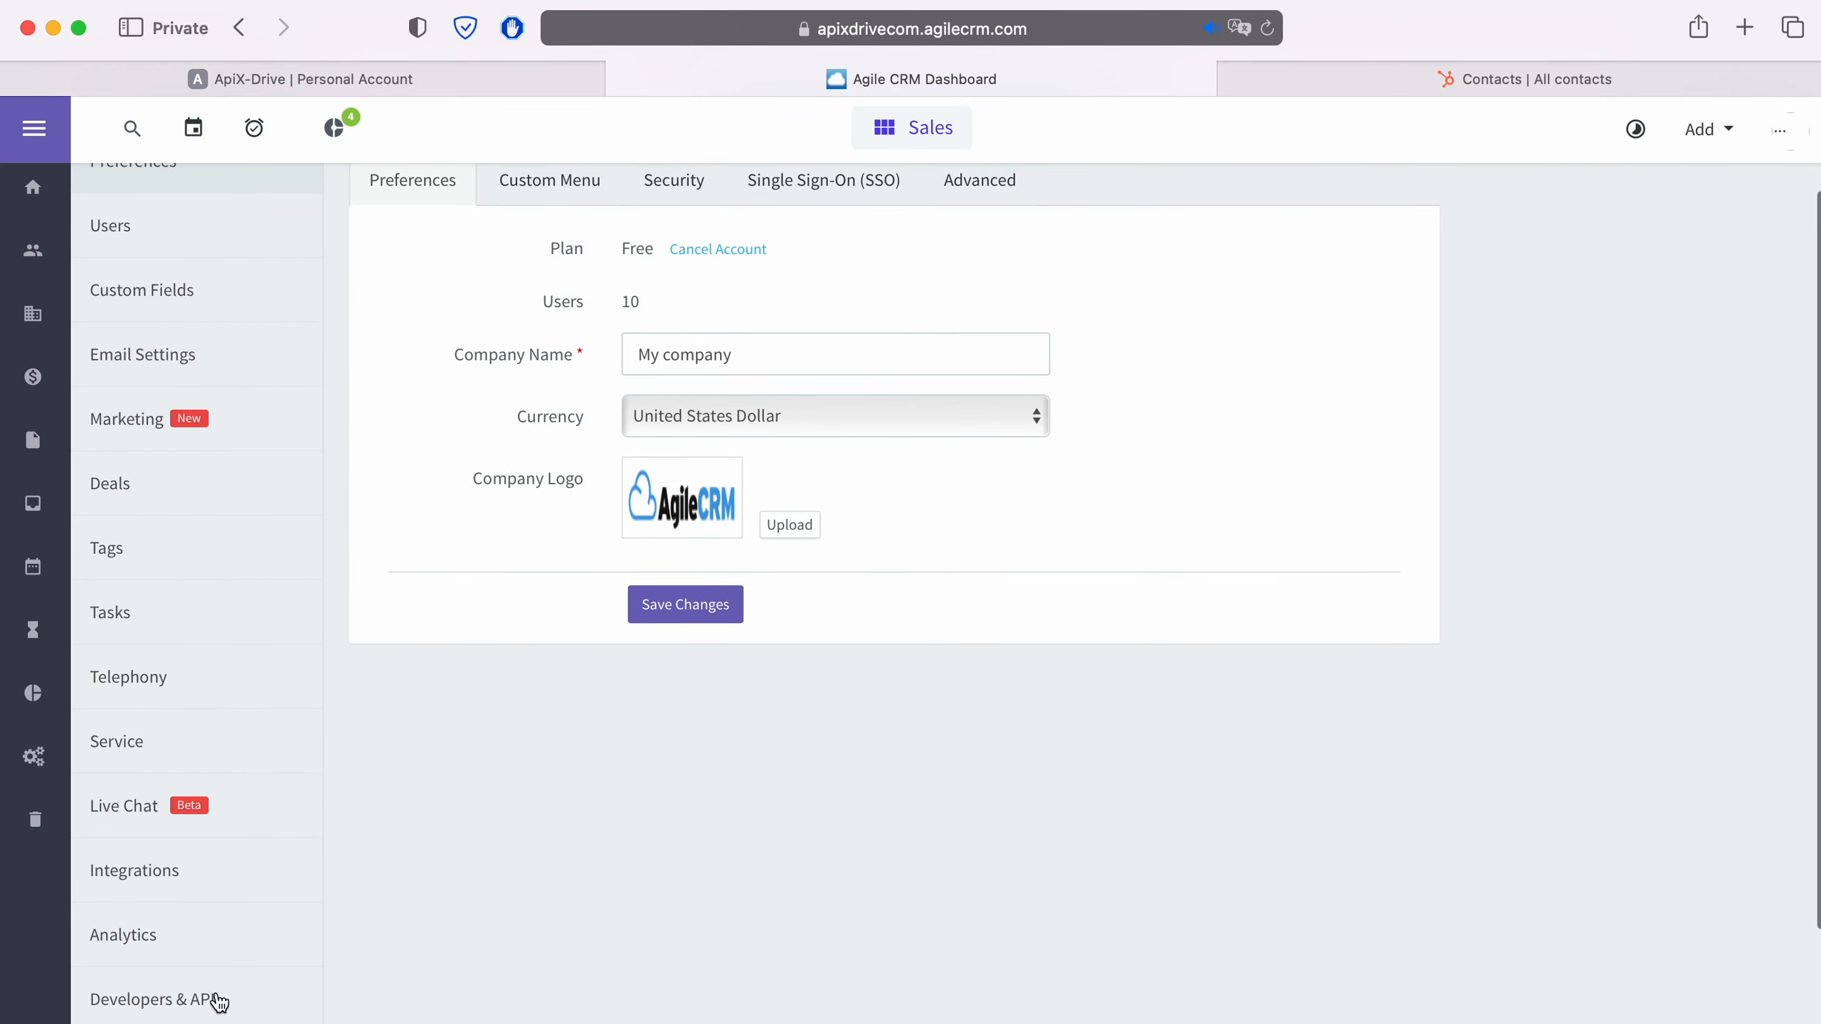
{"action": "left_click", "coordinate": [217, 1003]}
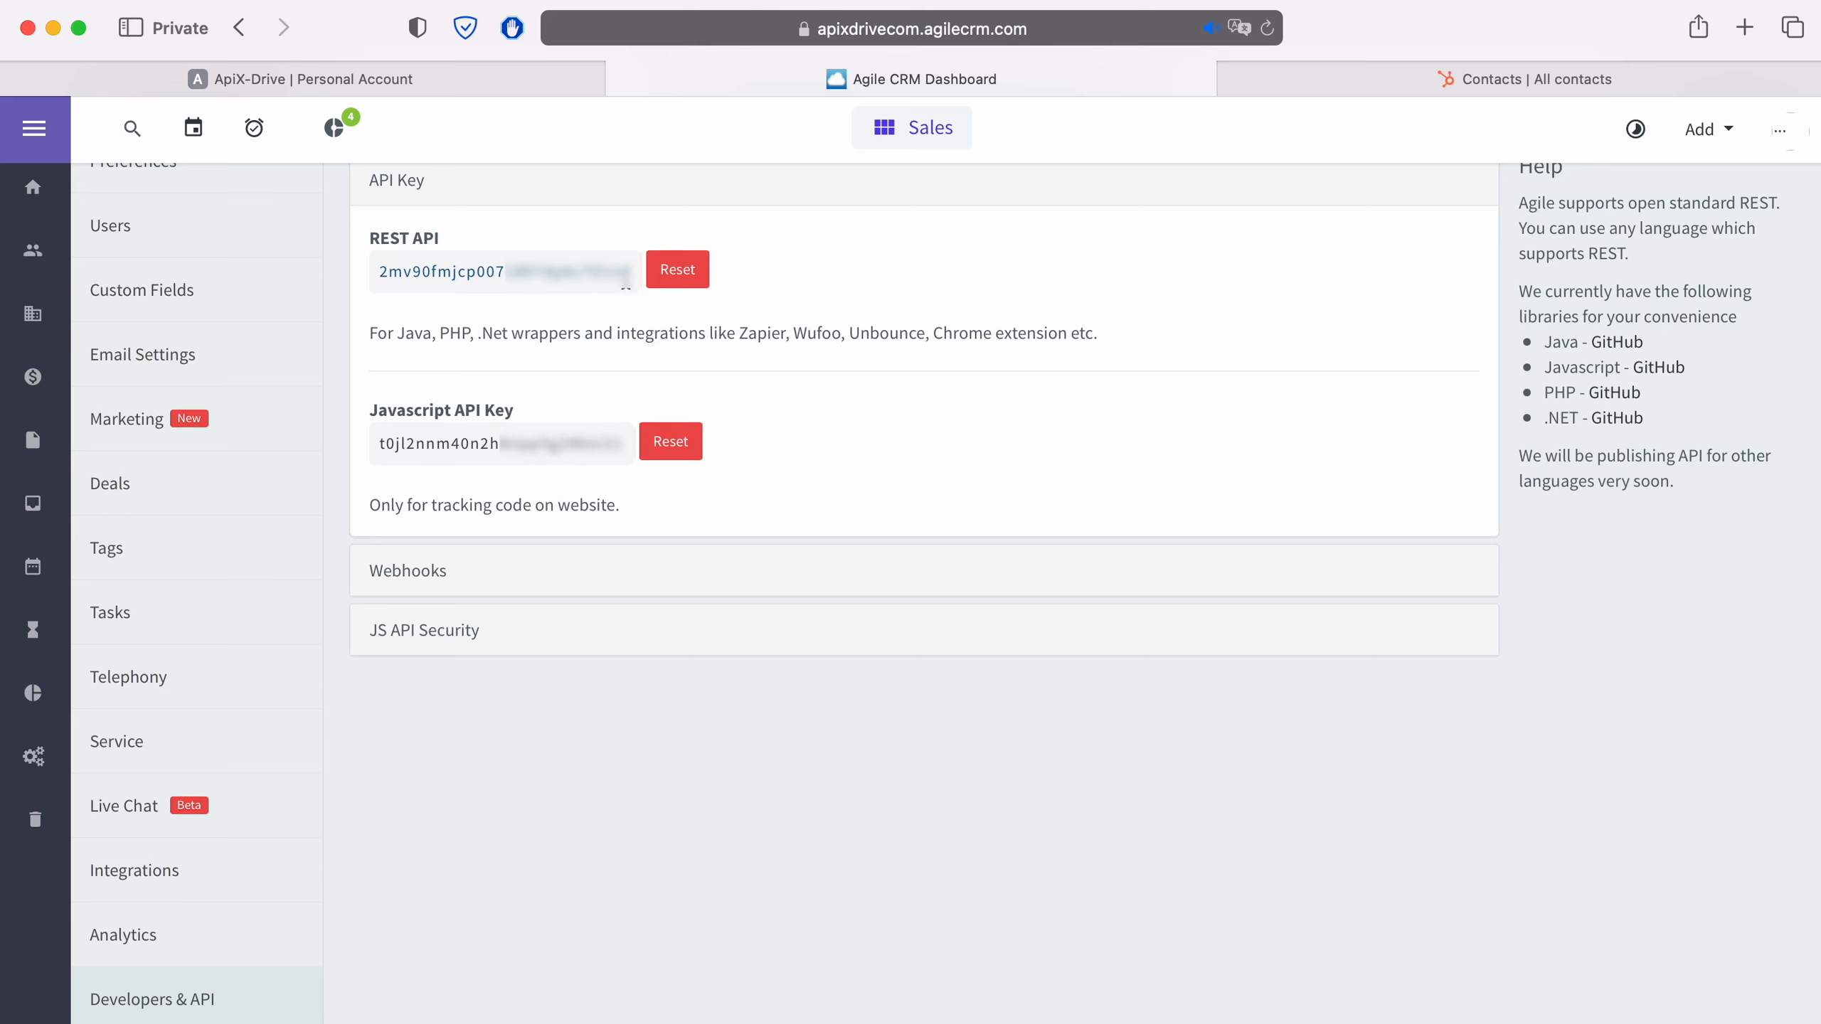
{"action": "left_click_drag", "start_coordinate": [628, 273], "coordinate": [378, 273]}
{"action": "right_click", "coordinate": [393, 271]}
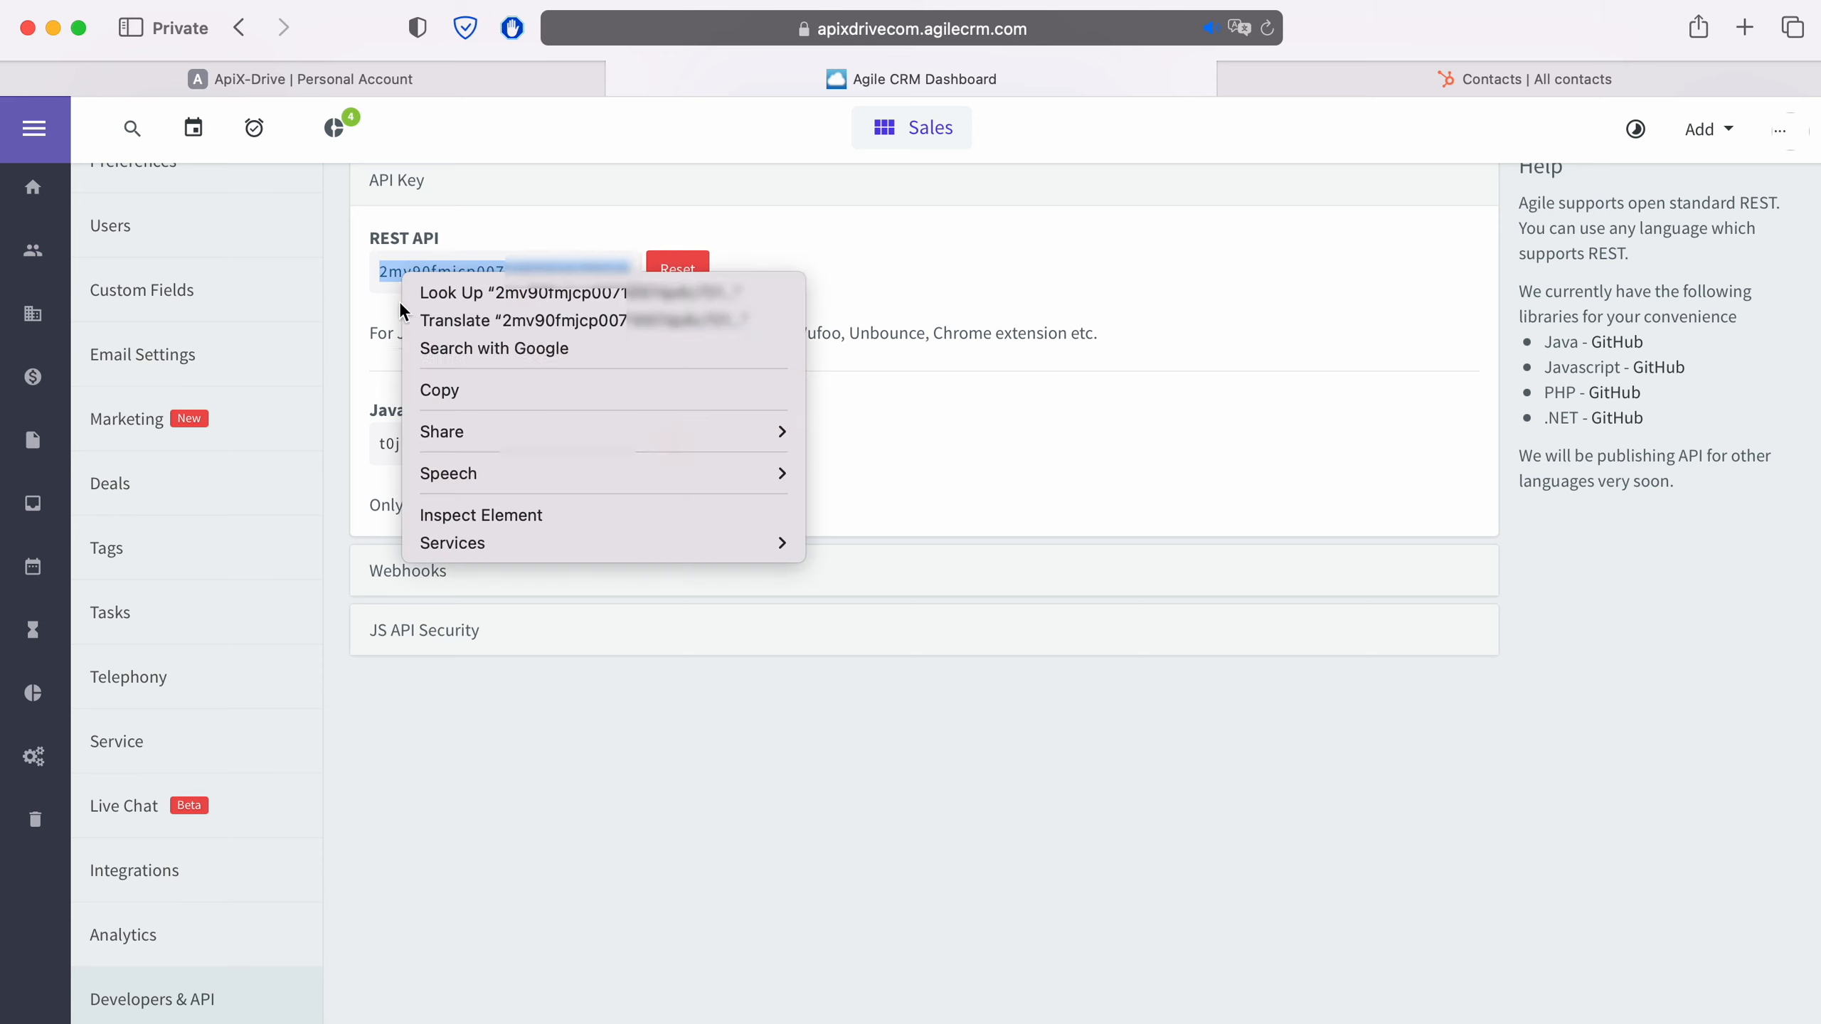
{"action": "left_click", "coordinate": [447, 379]}
- Return to ApiX-Drive, paste the API key into the Agile CRM connection setup and submit it
{"action": "left_click", "coordinate": [500, 85]}
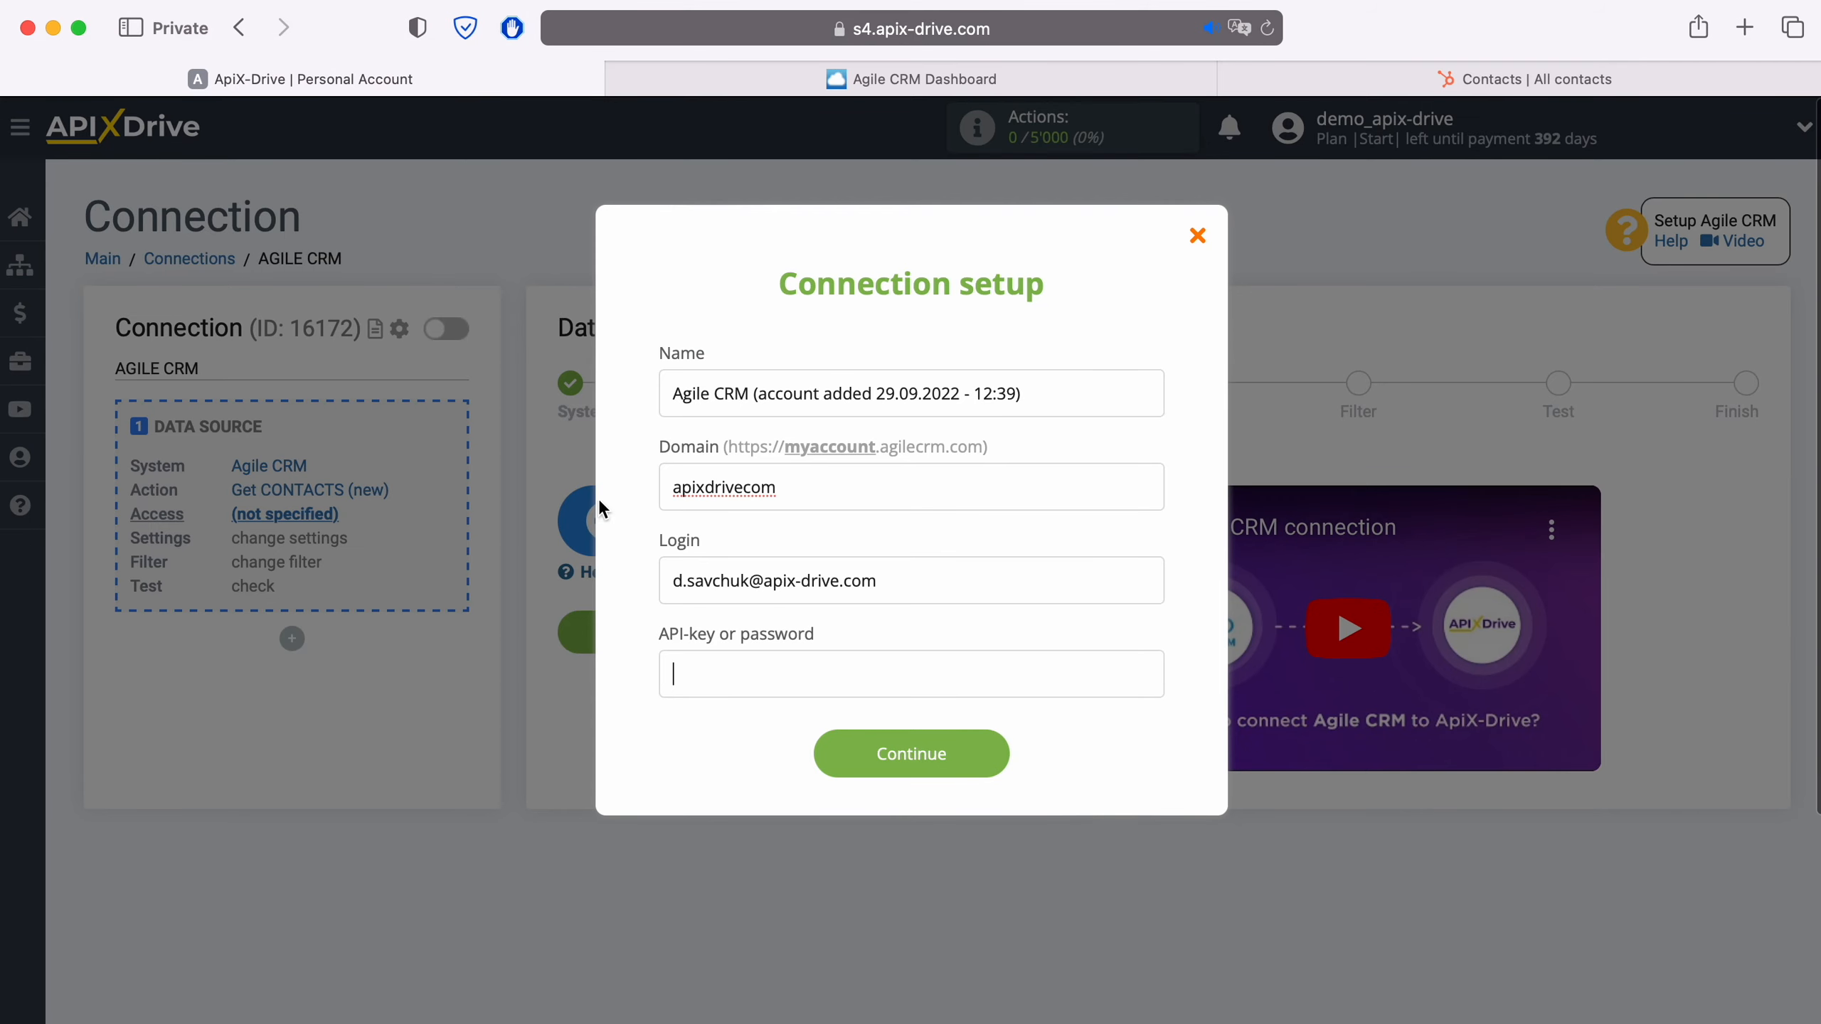
{"action": "right_click", "coordinate": [680, 668]}
{"action": "left_click", "coordinate": [739, 739]}
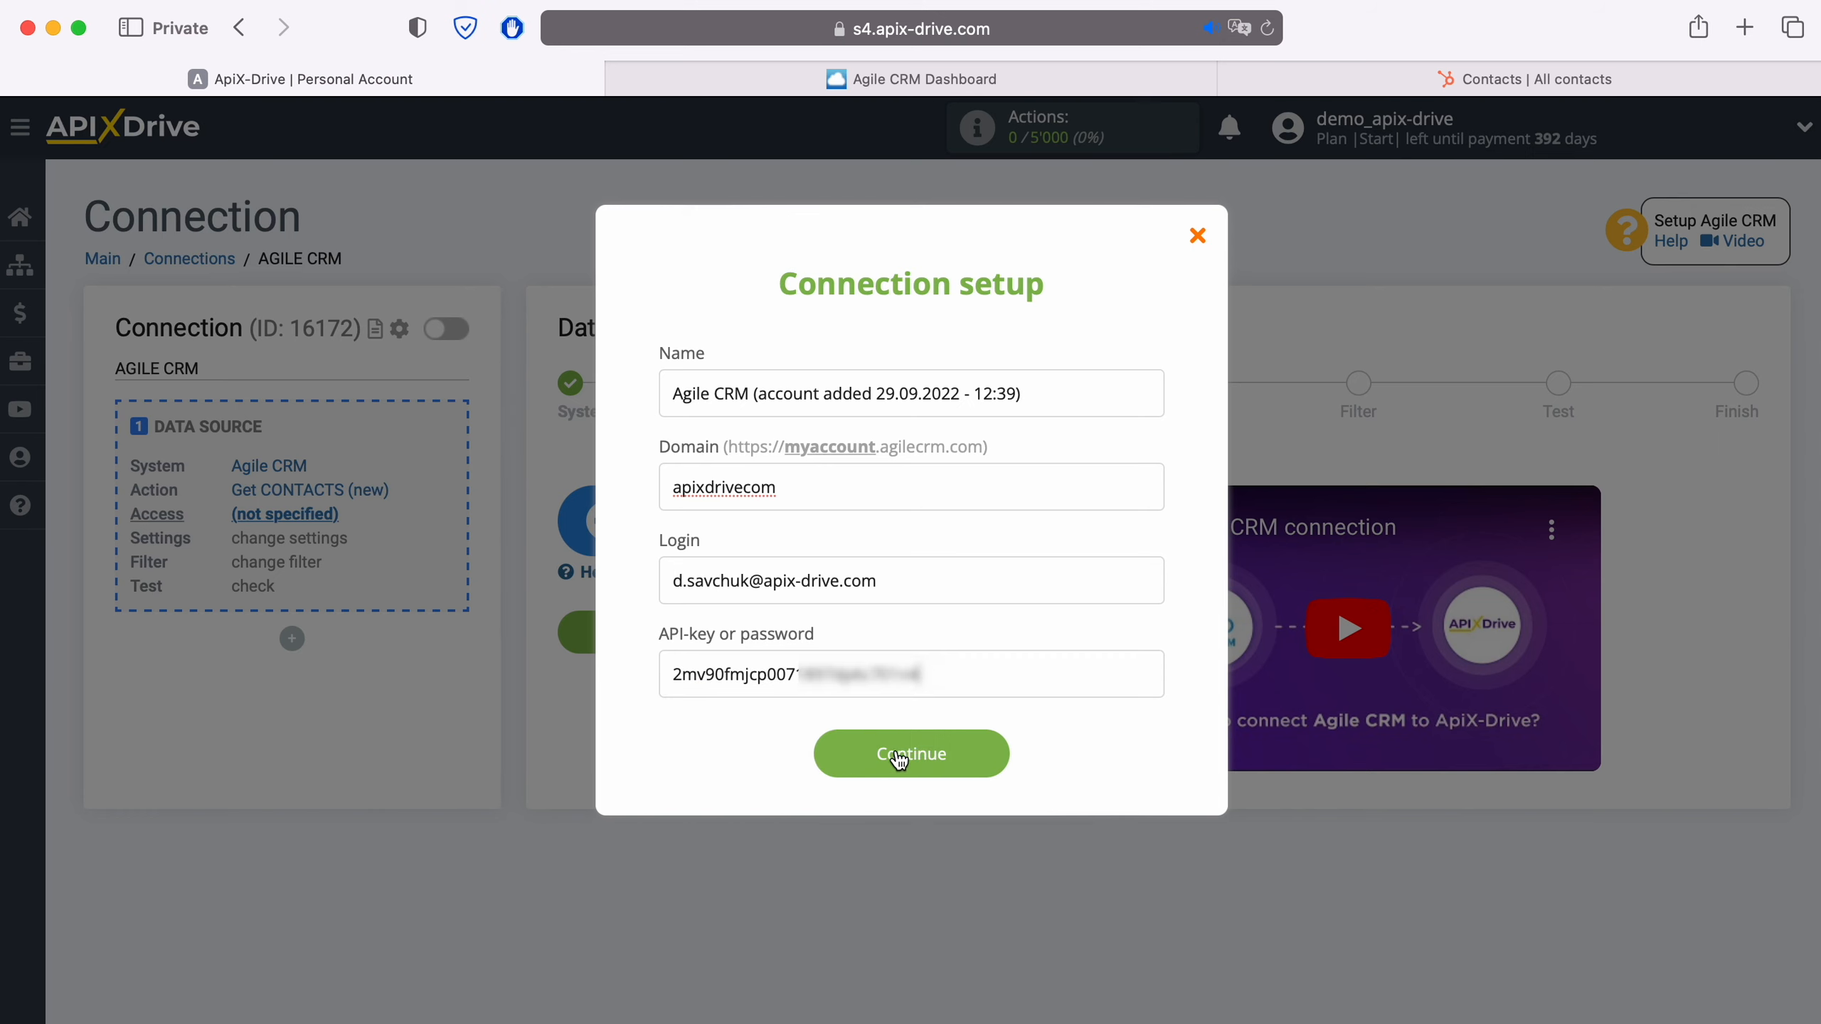
{"action": "left_click", "coordinate": [992, 752]}
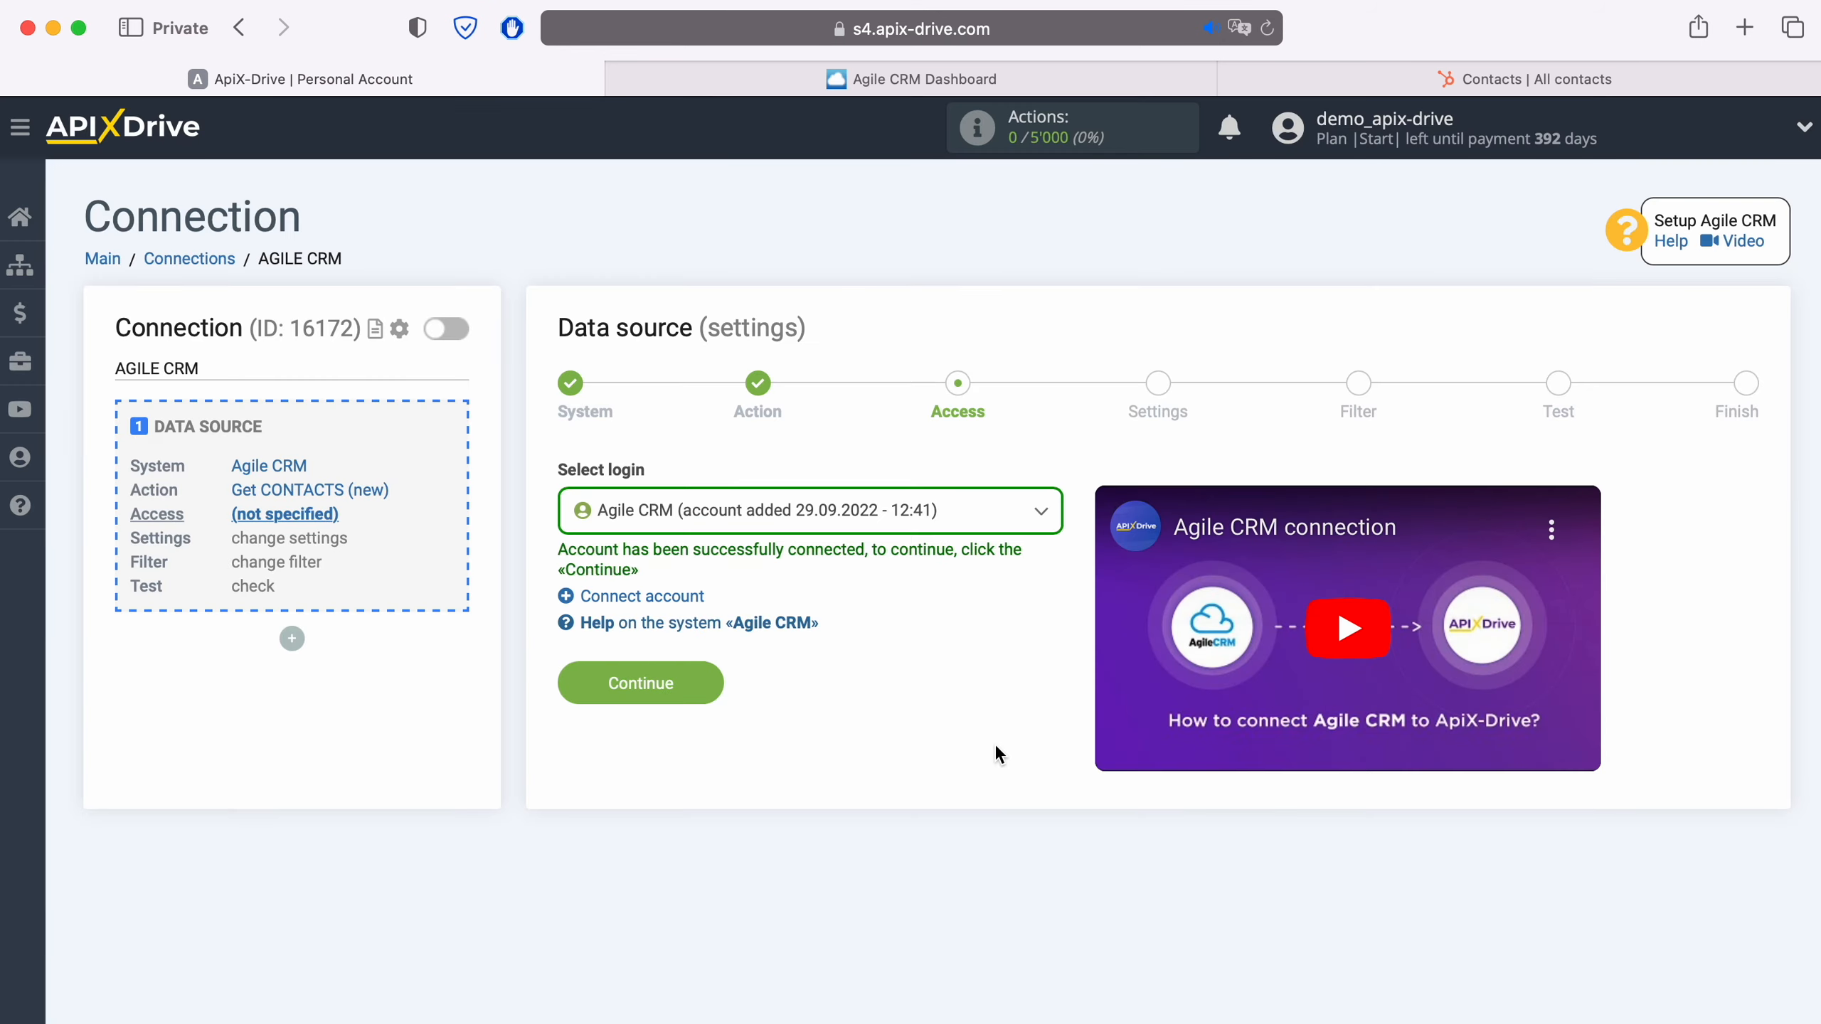
- Select the newly connected Agile CRM account as the data source login and continue
{"action": "left_click", "coordinate": [971, 512]}
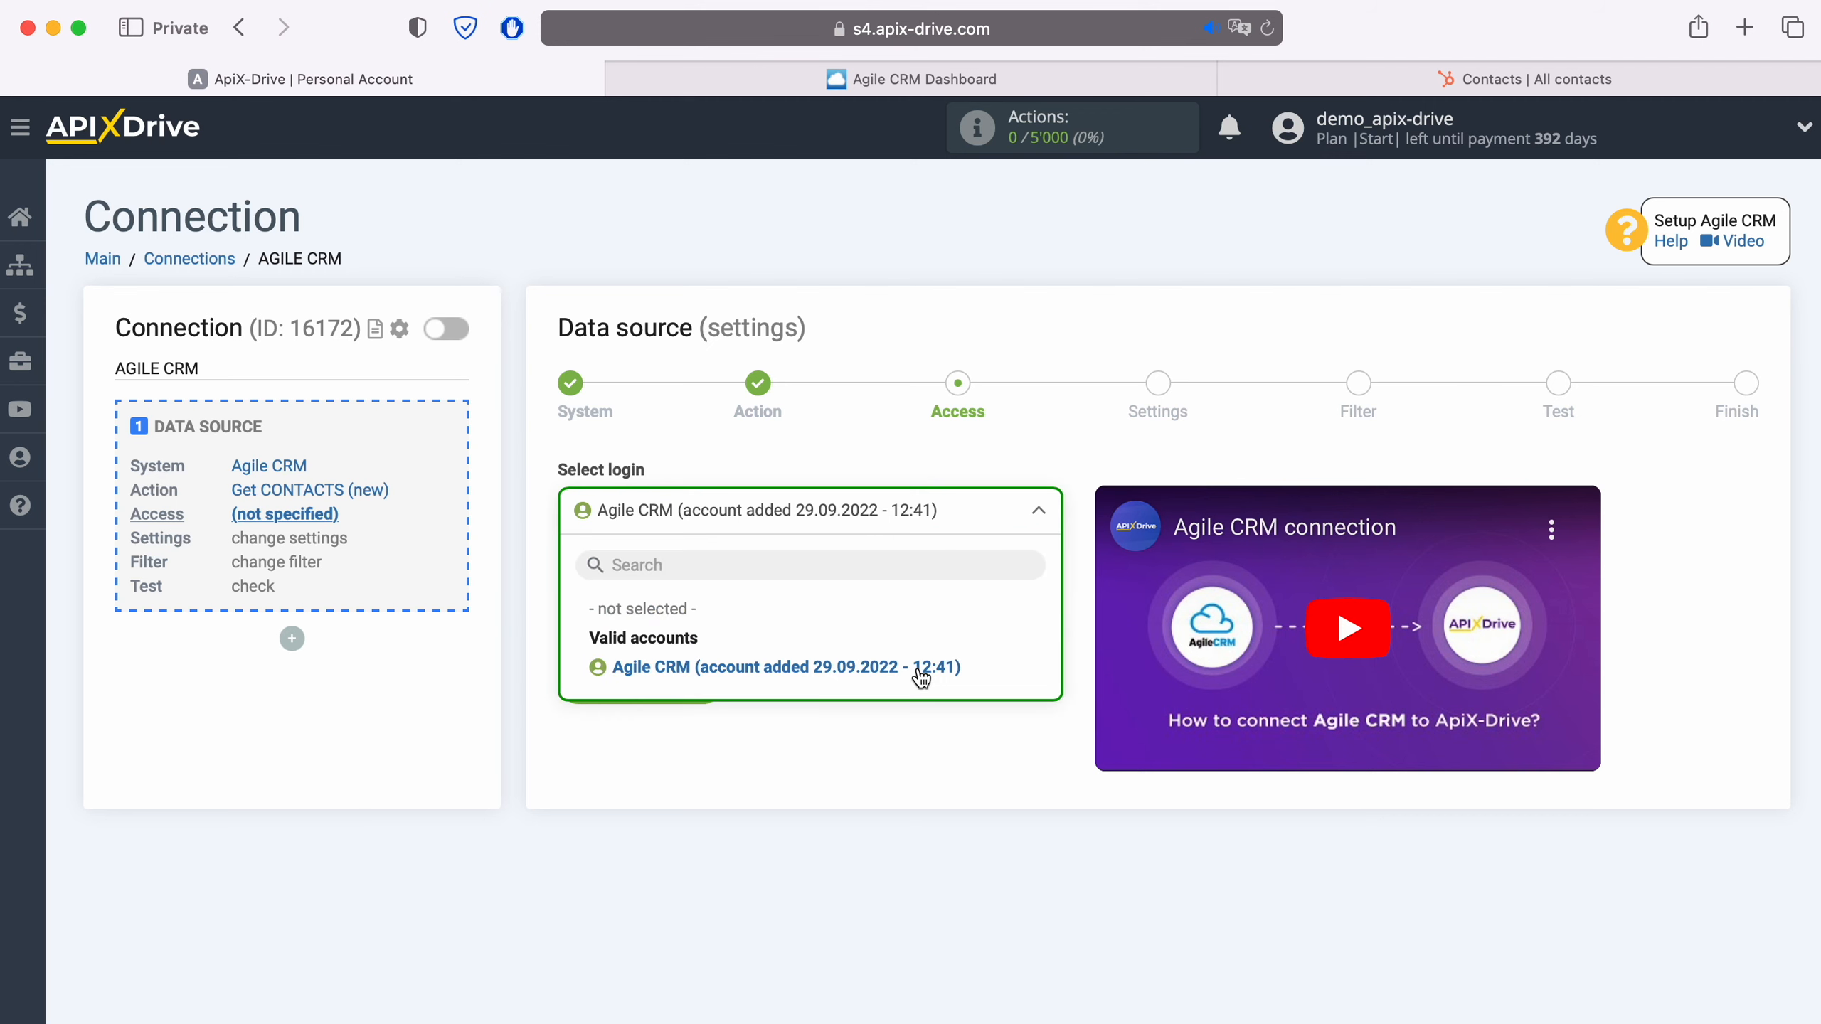
{"action": "left_click", "coordinate": [921, 670]}
{"action": "left_click", "coordinate": [704, 683]}
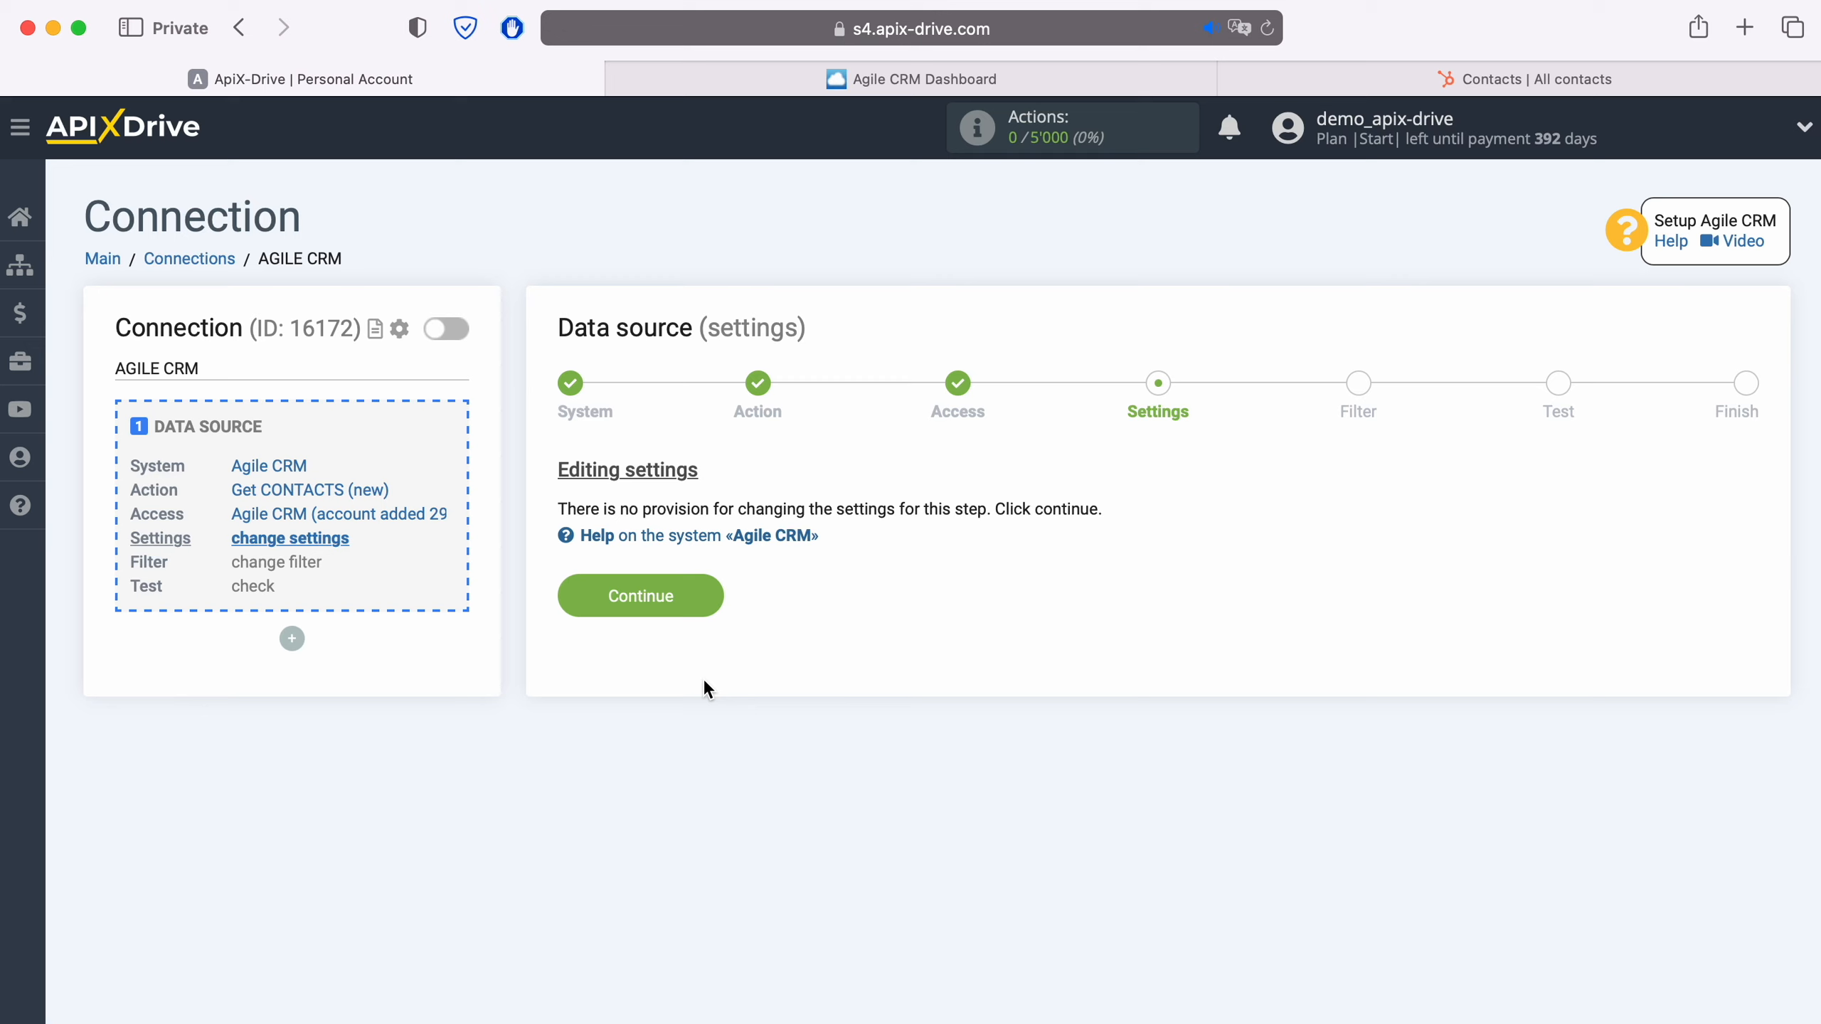
- Complete the data source setup without extra settings or filter conditions, accepting the loaded test contact data
{"action": "left_click", "coordinate": [713, 593]}
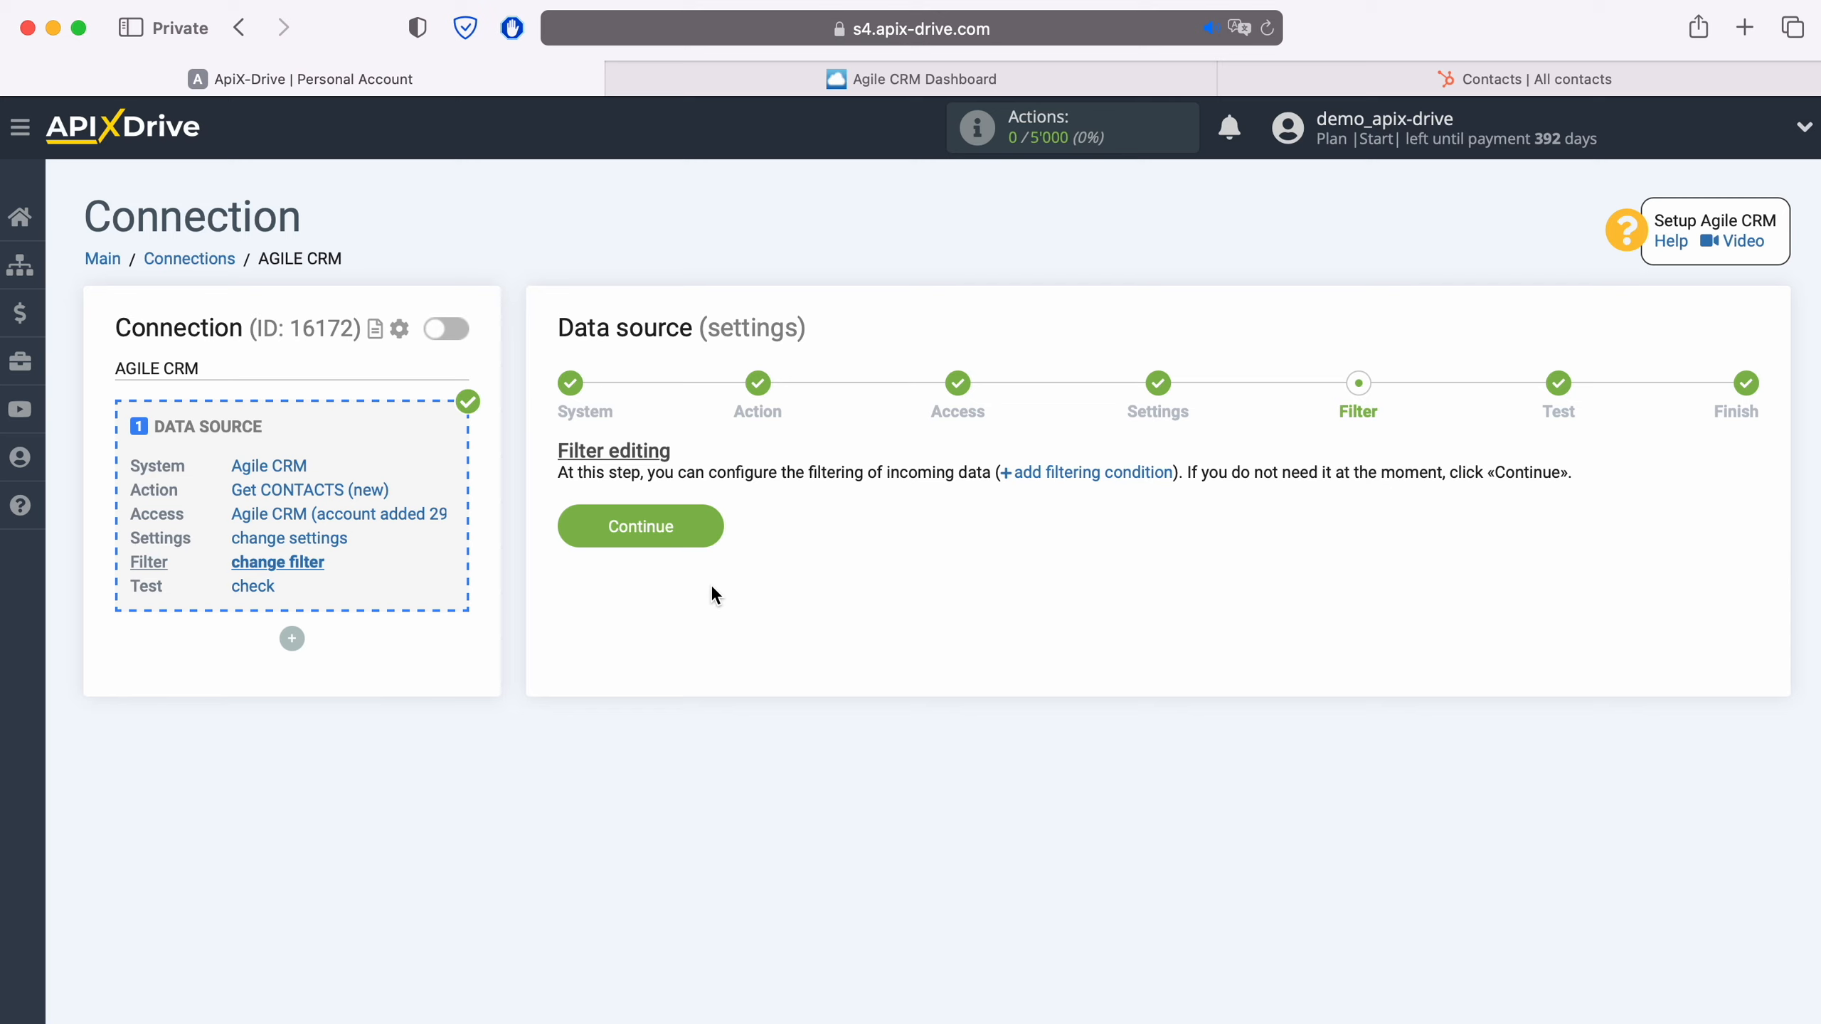
{"action": "left_click", "coordinate": [712, 528]}
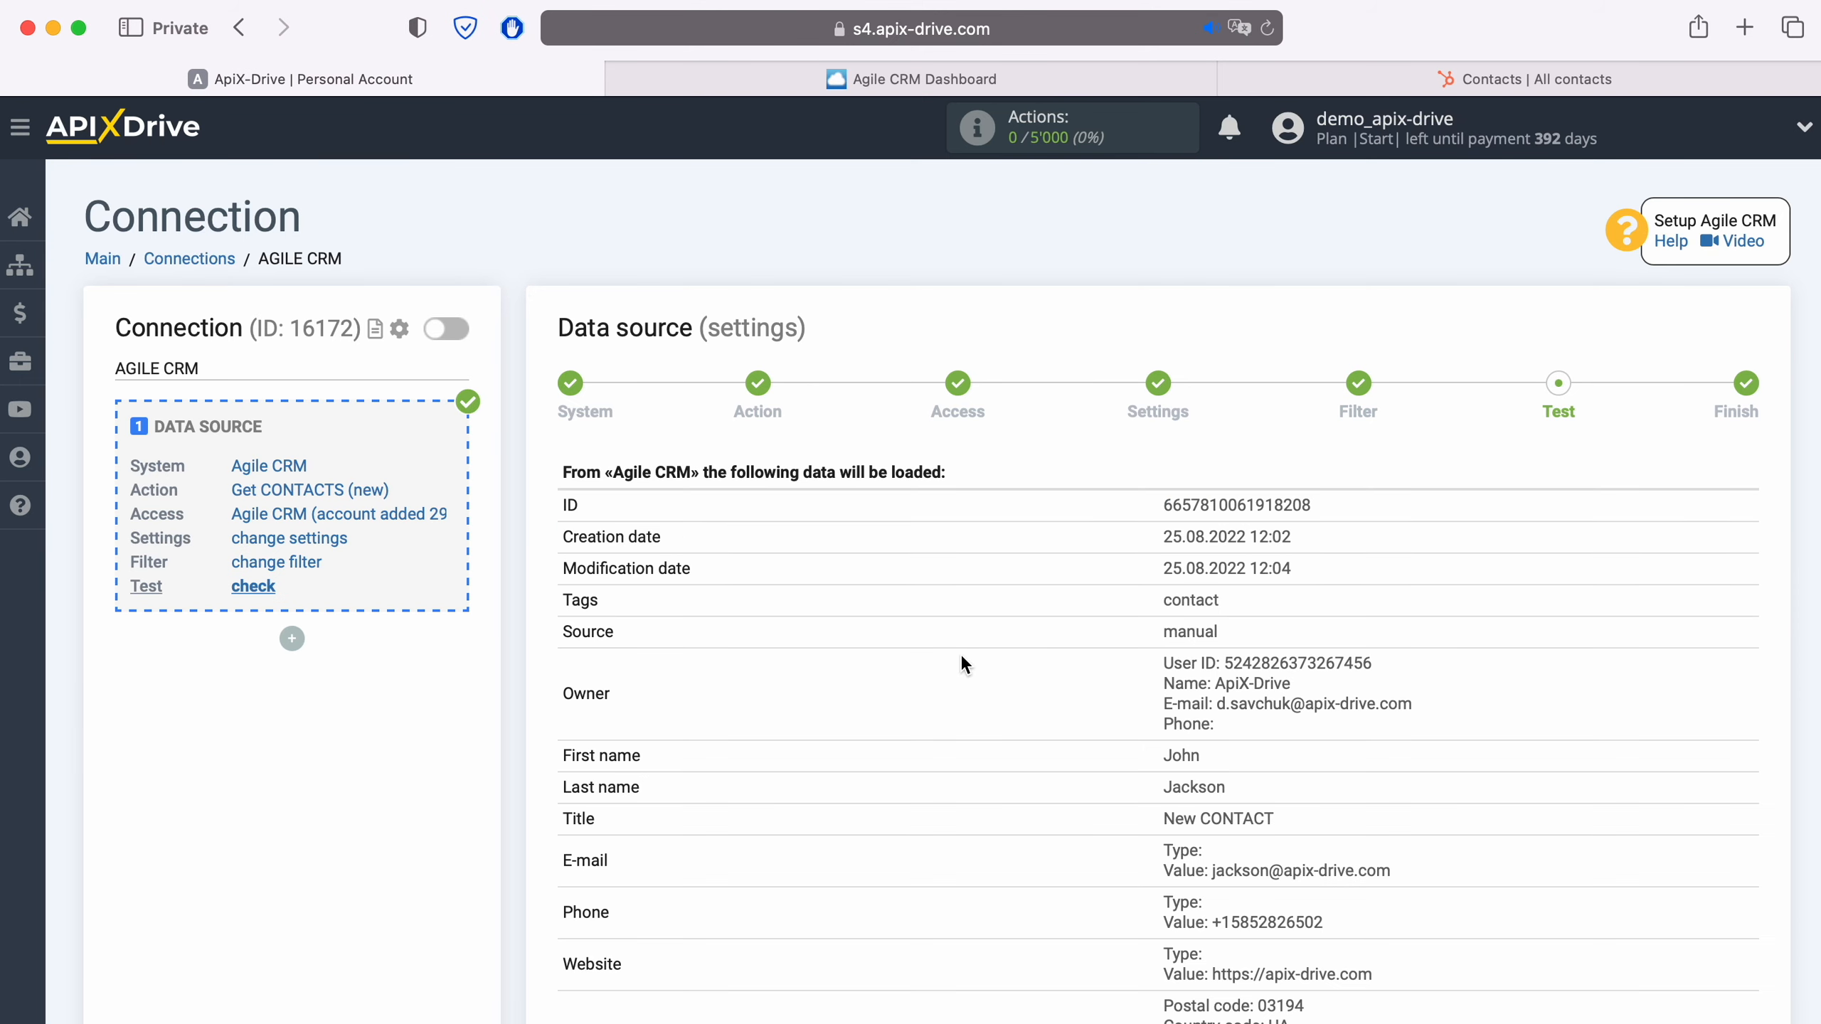
{"action": "scroll", "coordinate": [961, 657], "scroll_direction": "down", "scroll_amount": 3}
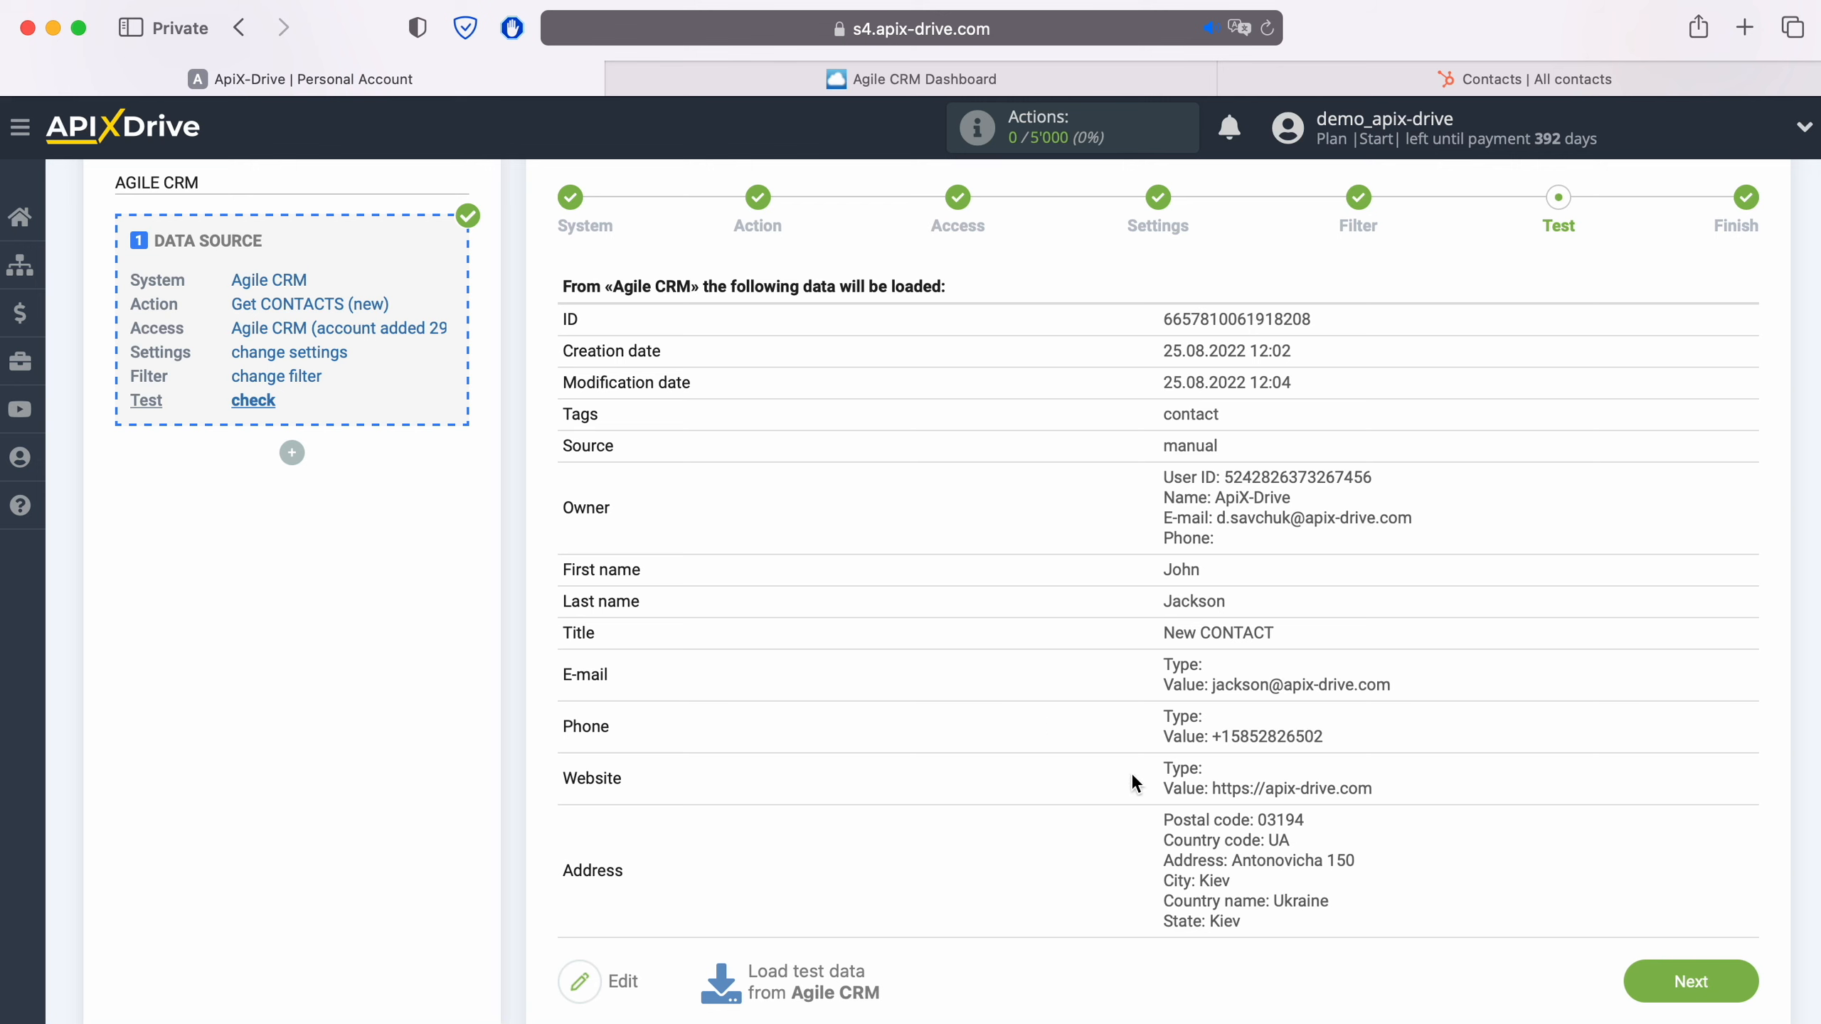
{"action": "left_click", "coordinate": [1744, 968]}
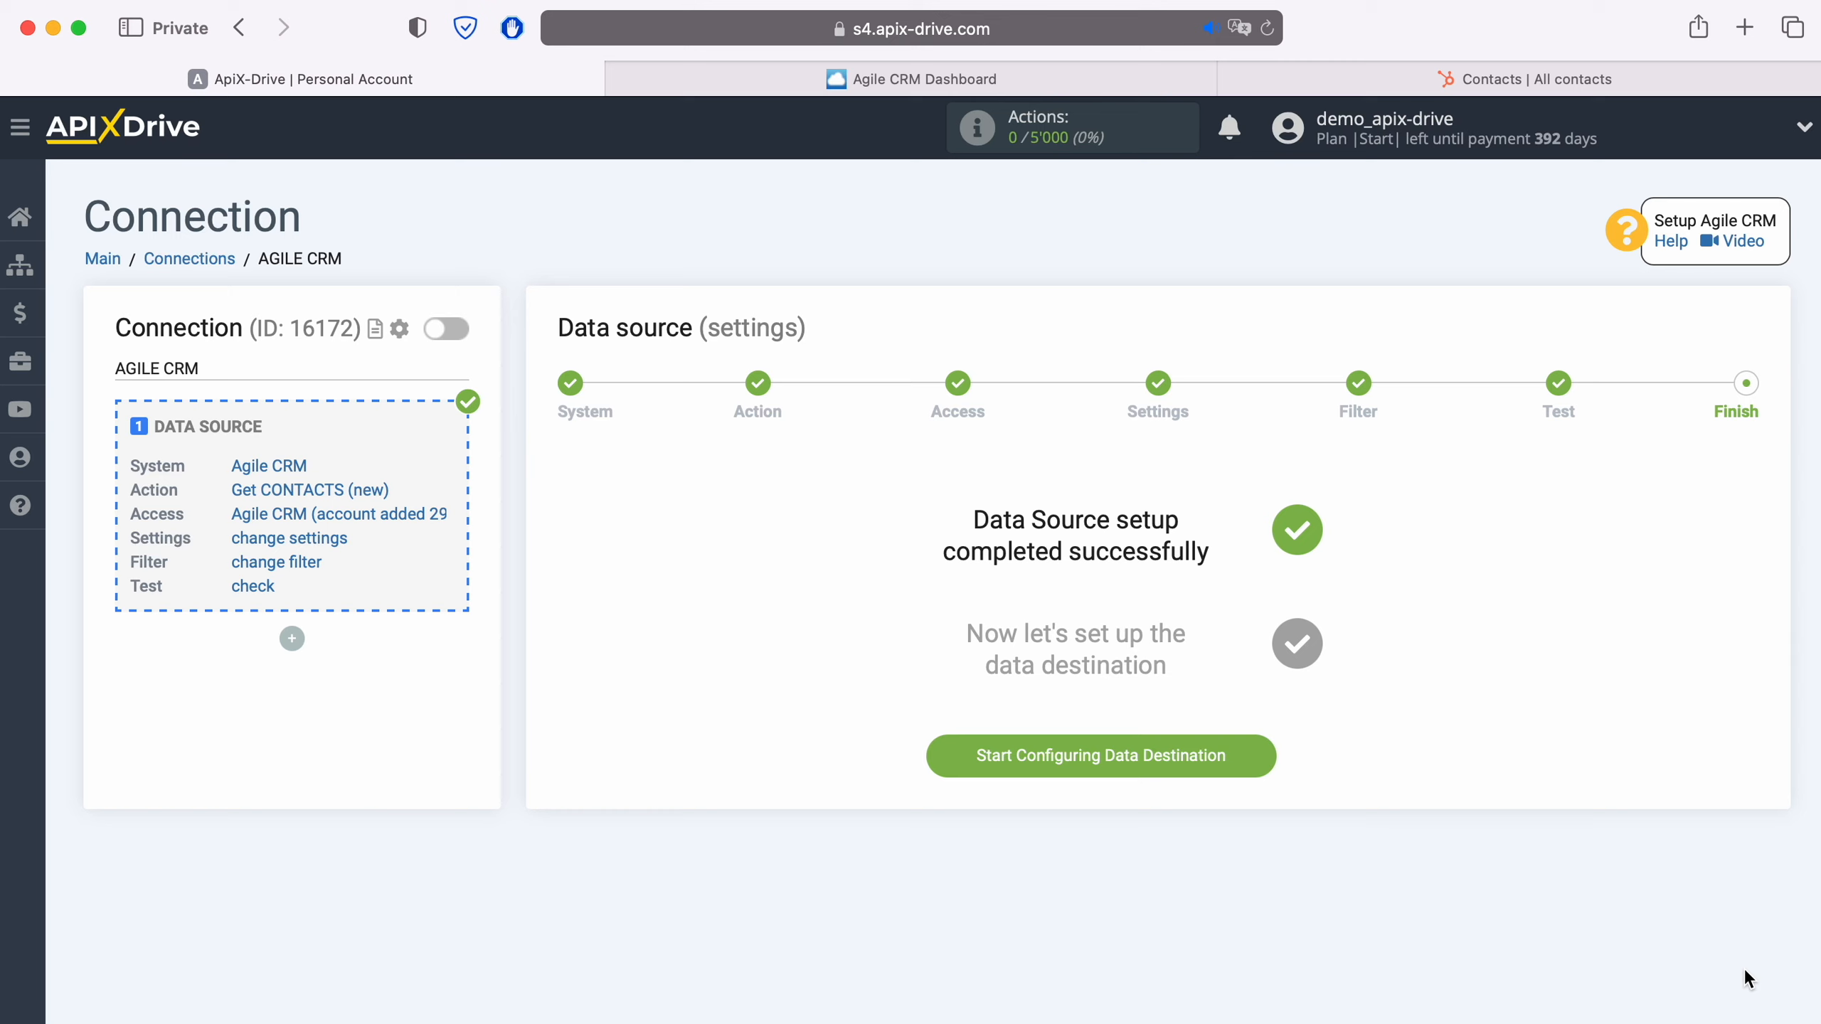
- Start configuring the data destination and choose Hubspot as its system
{"action": "left_click", "coordinate": [1263, 749]}
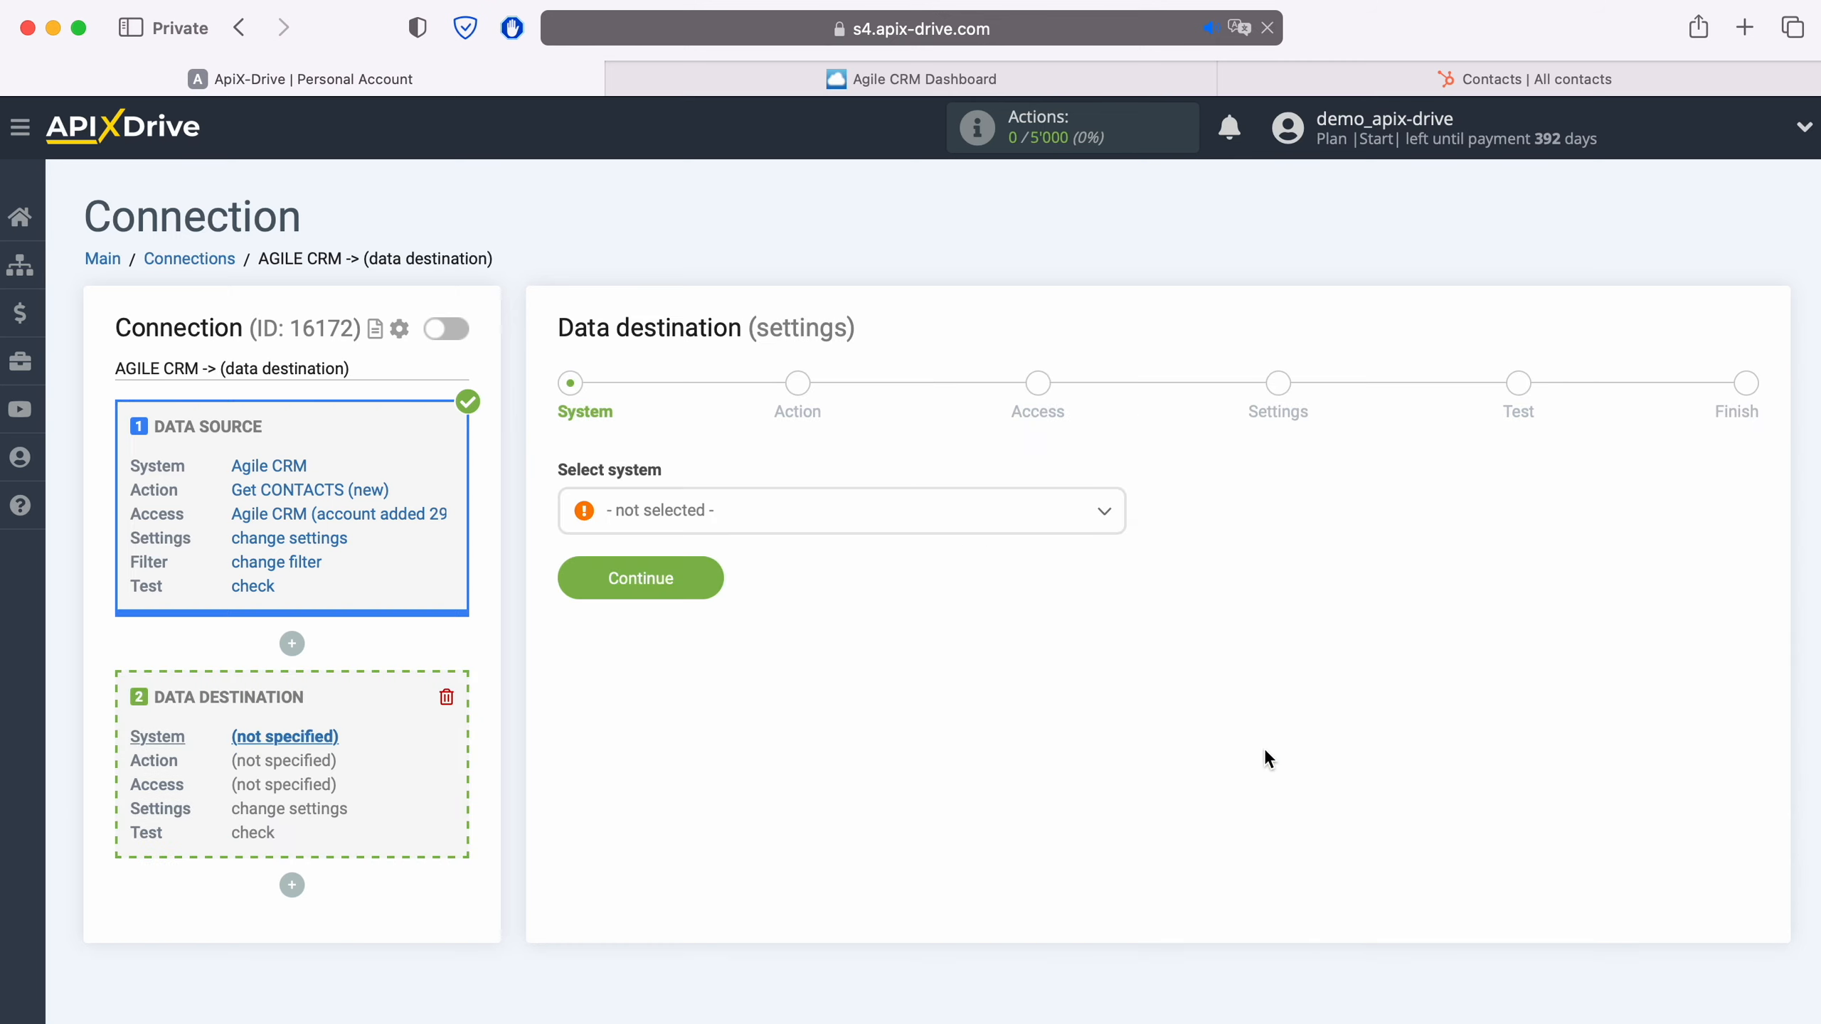
{"action": "left_click", "coordinate": [826, 510]}
{"action": "scroll", "coordinate": [859, 735], "scroll_direction": "down", "scroll_amount": 10}
{"action": "scroll", "coordinate": [865, 739], "scroll_direction": "down", "scroll_amount": 15}
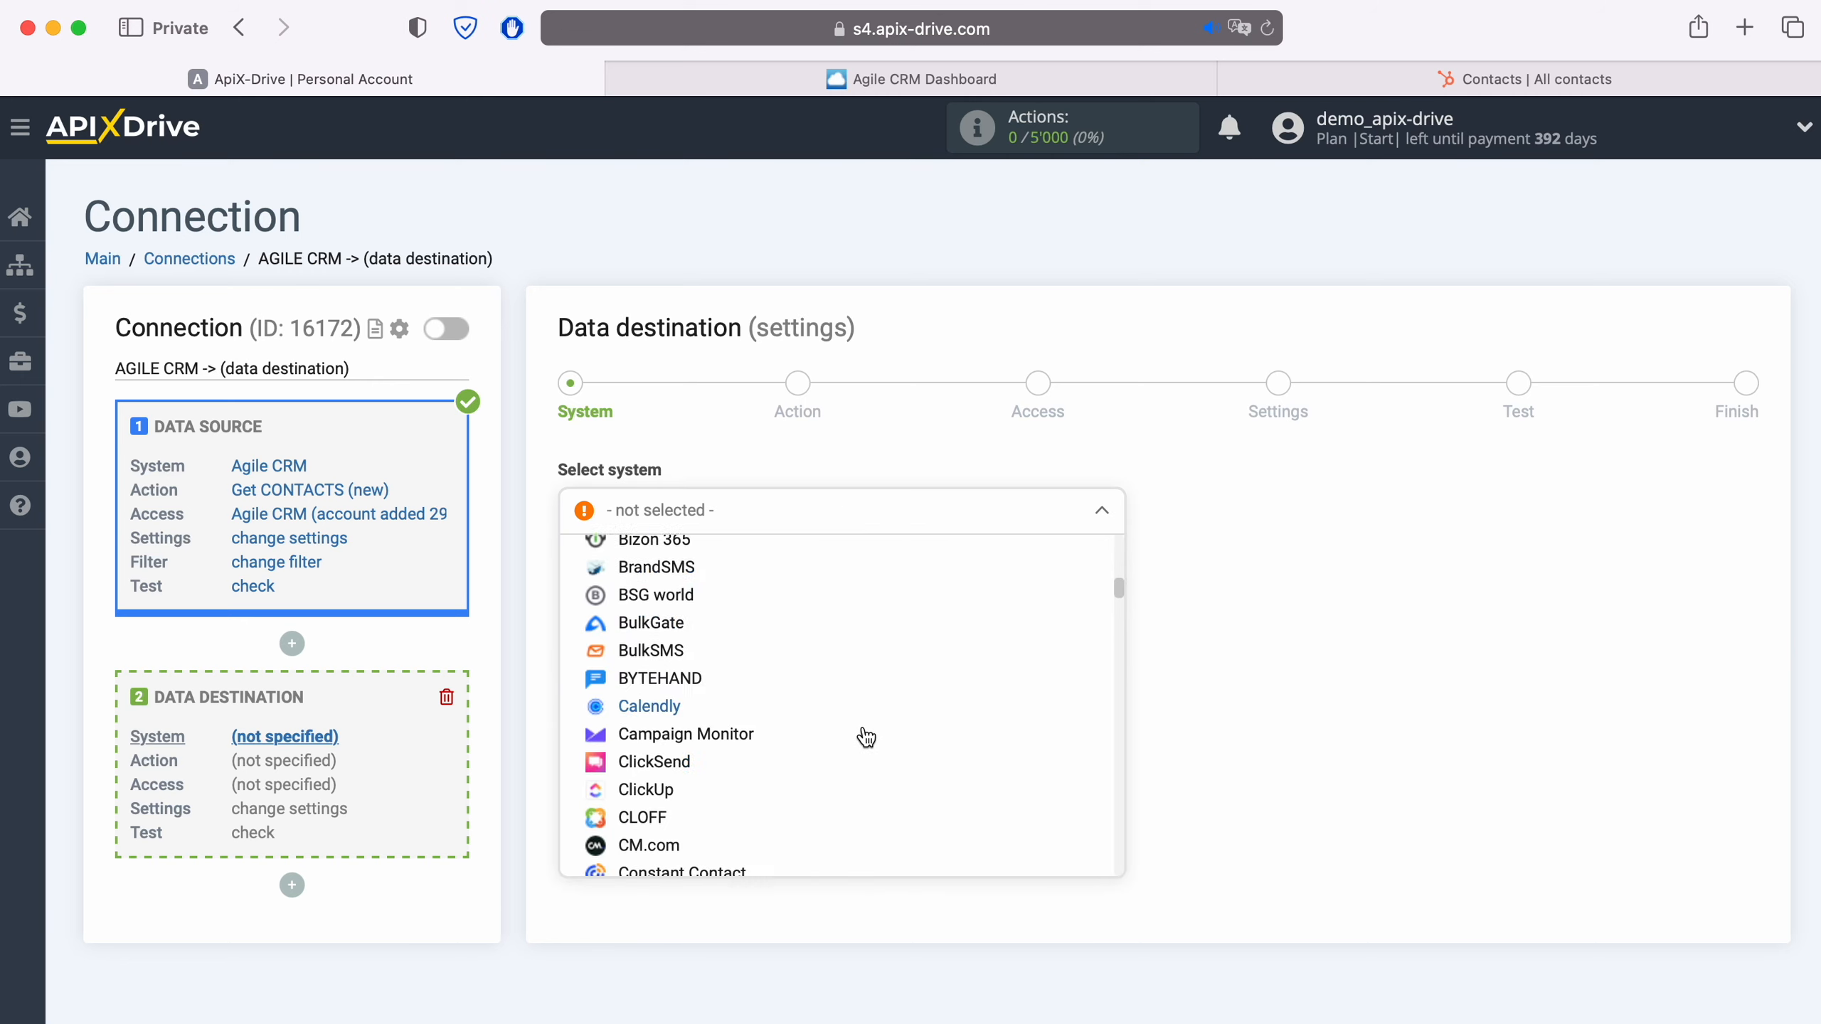
{"action": "scroll", "coordinate": [863, 736], "scroll_direction": "down", "scroll_amount": 15}
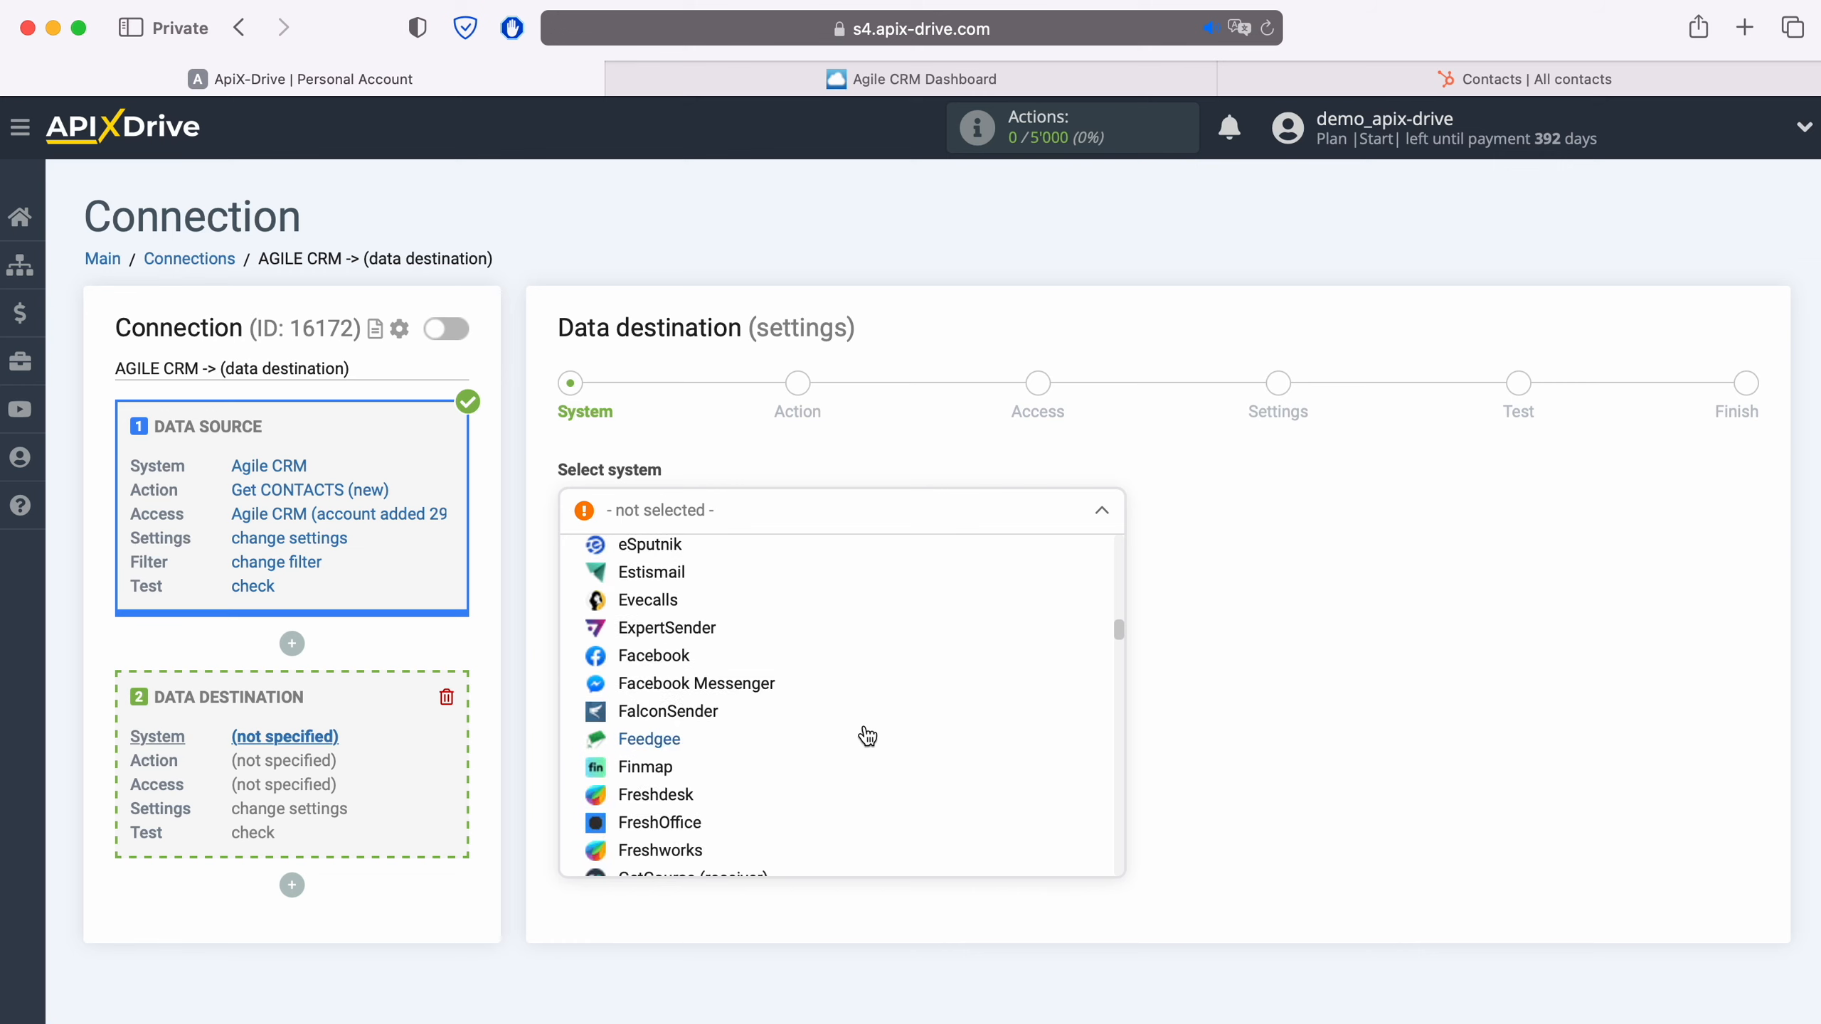
{"action": "left_click", "coordinate": [716, 710]}
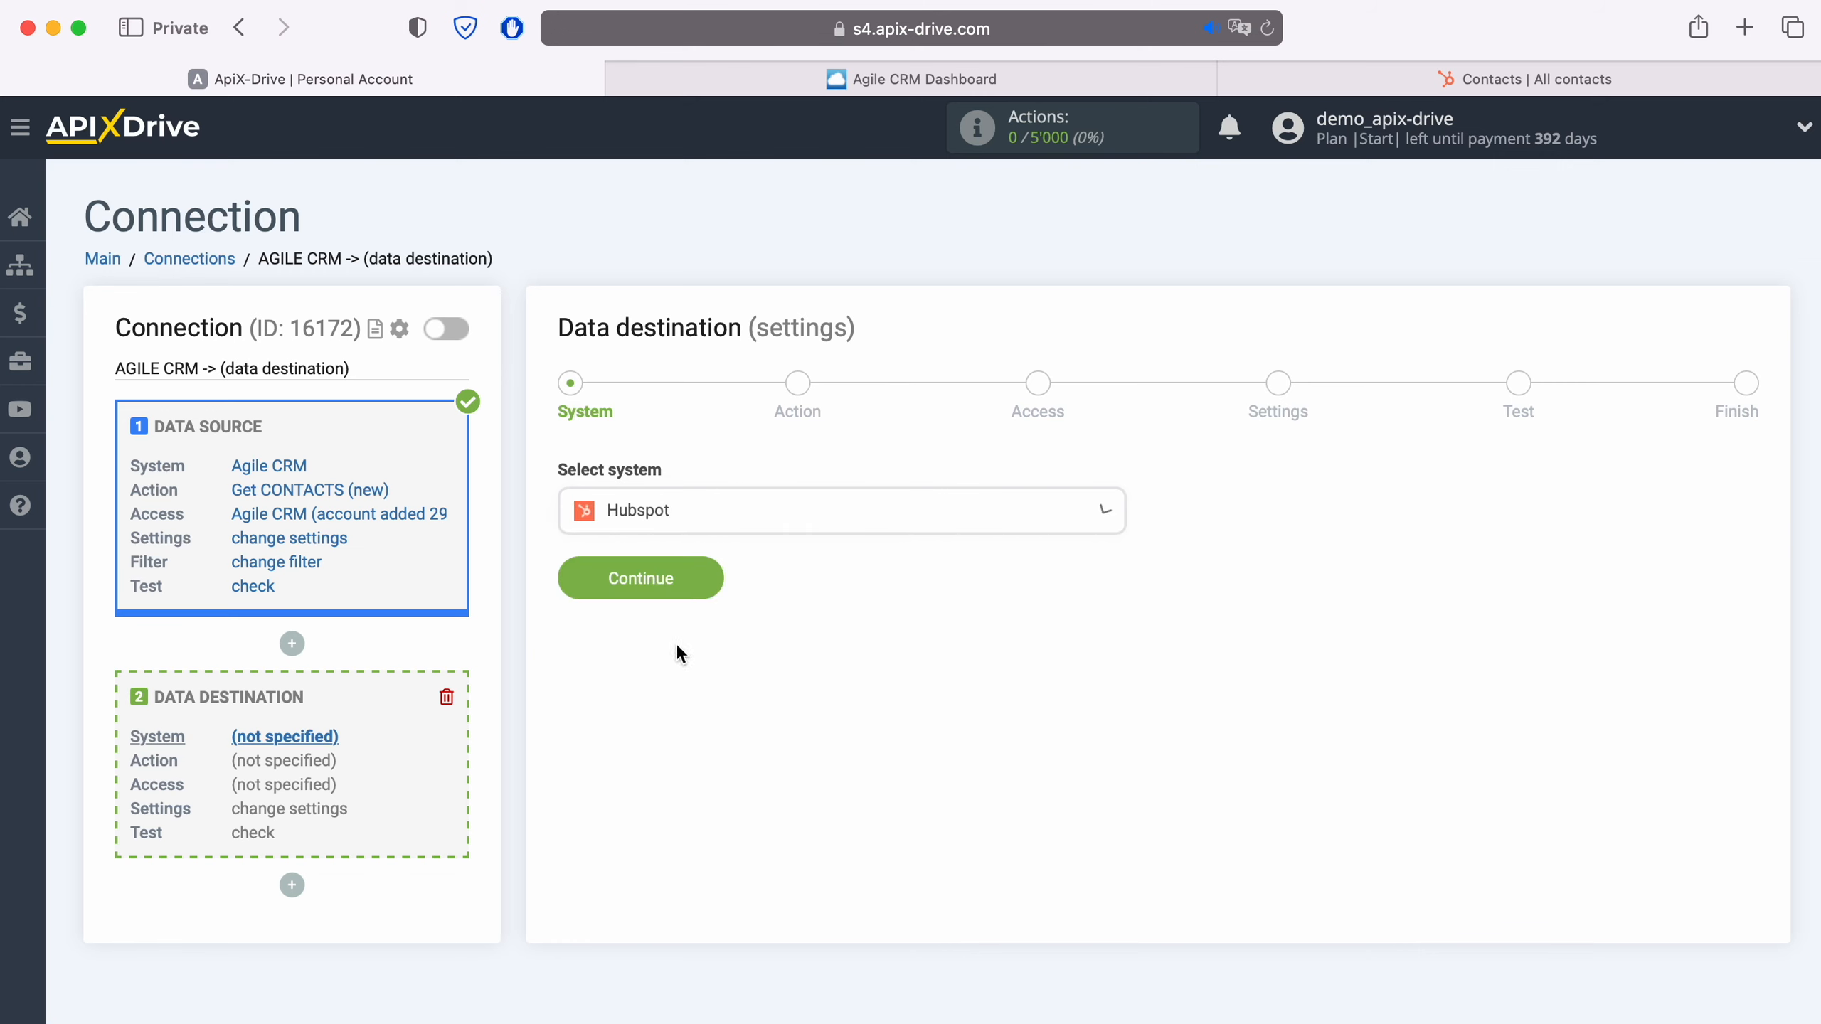
{"action": "left_click", "coordinate": [712, 574]}
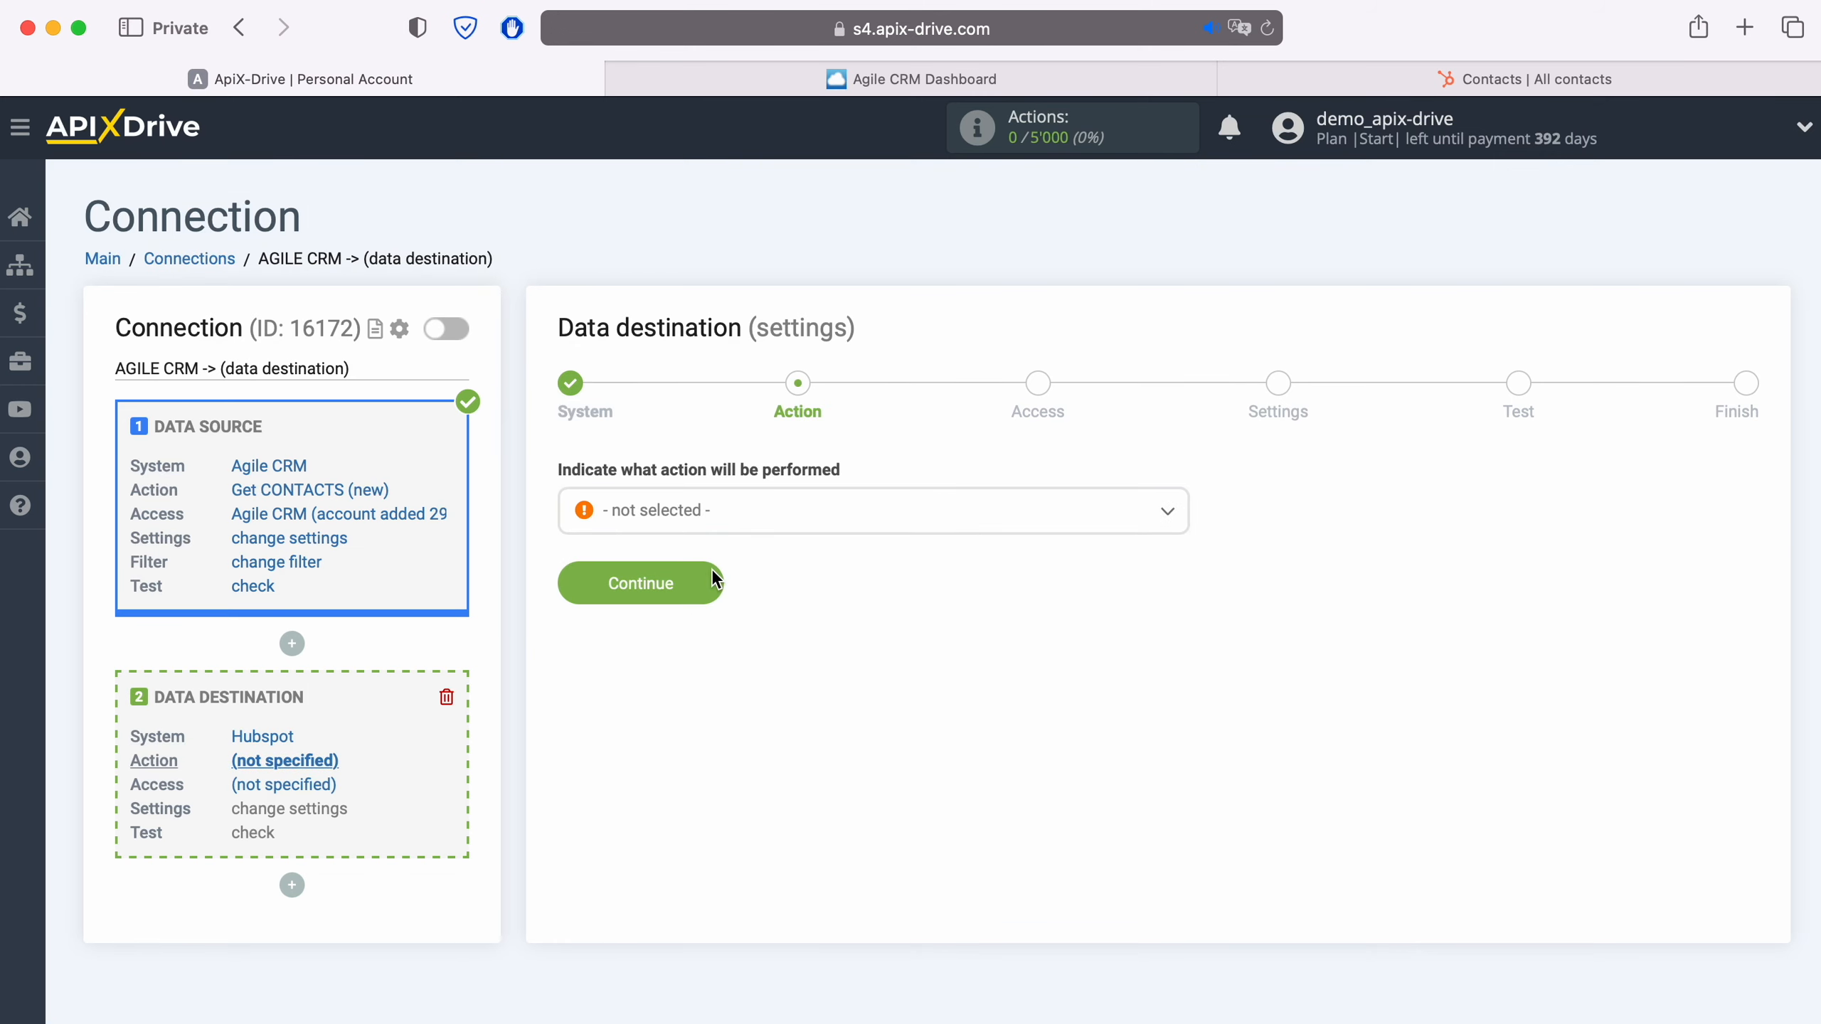
- Set the Hubspot destination action to Create CONTACT and proceed to account access
{"action": "left_click", "coordinate": [785, 517]}
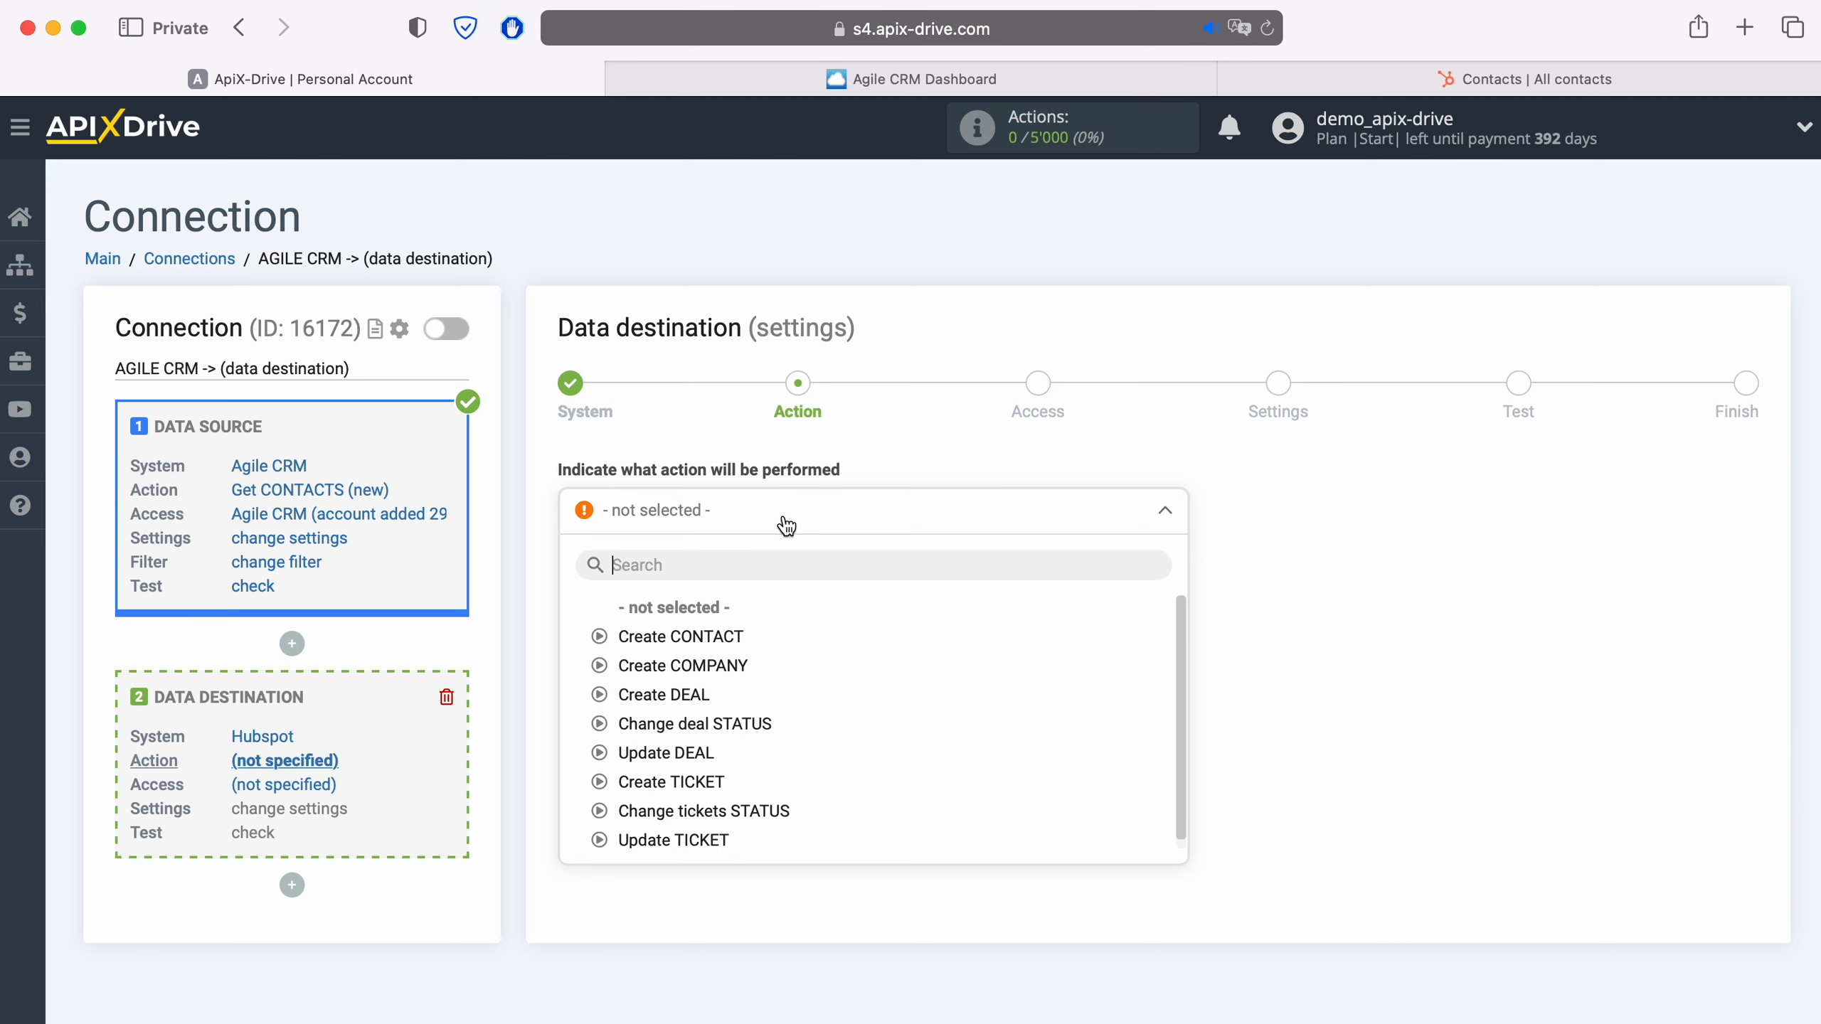
{"action": "left_click", "coordinate": [717, 642]}
{"action": "left_click", "coordinate": [714, 584]}
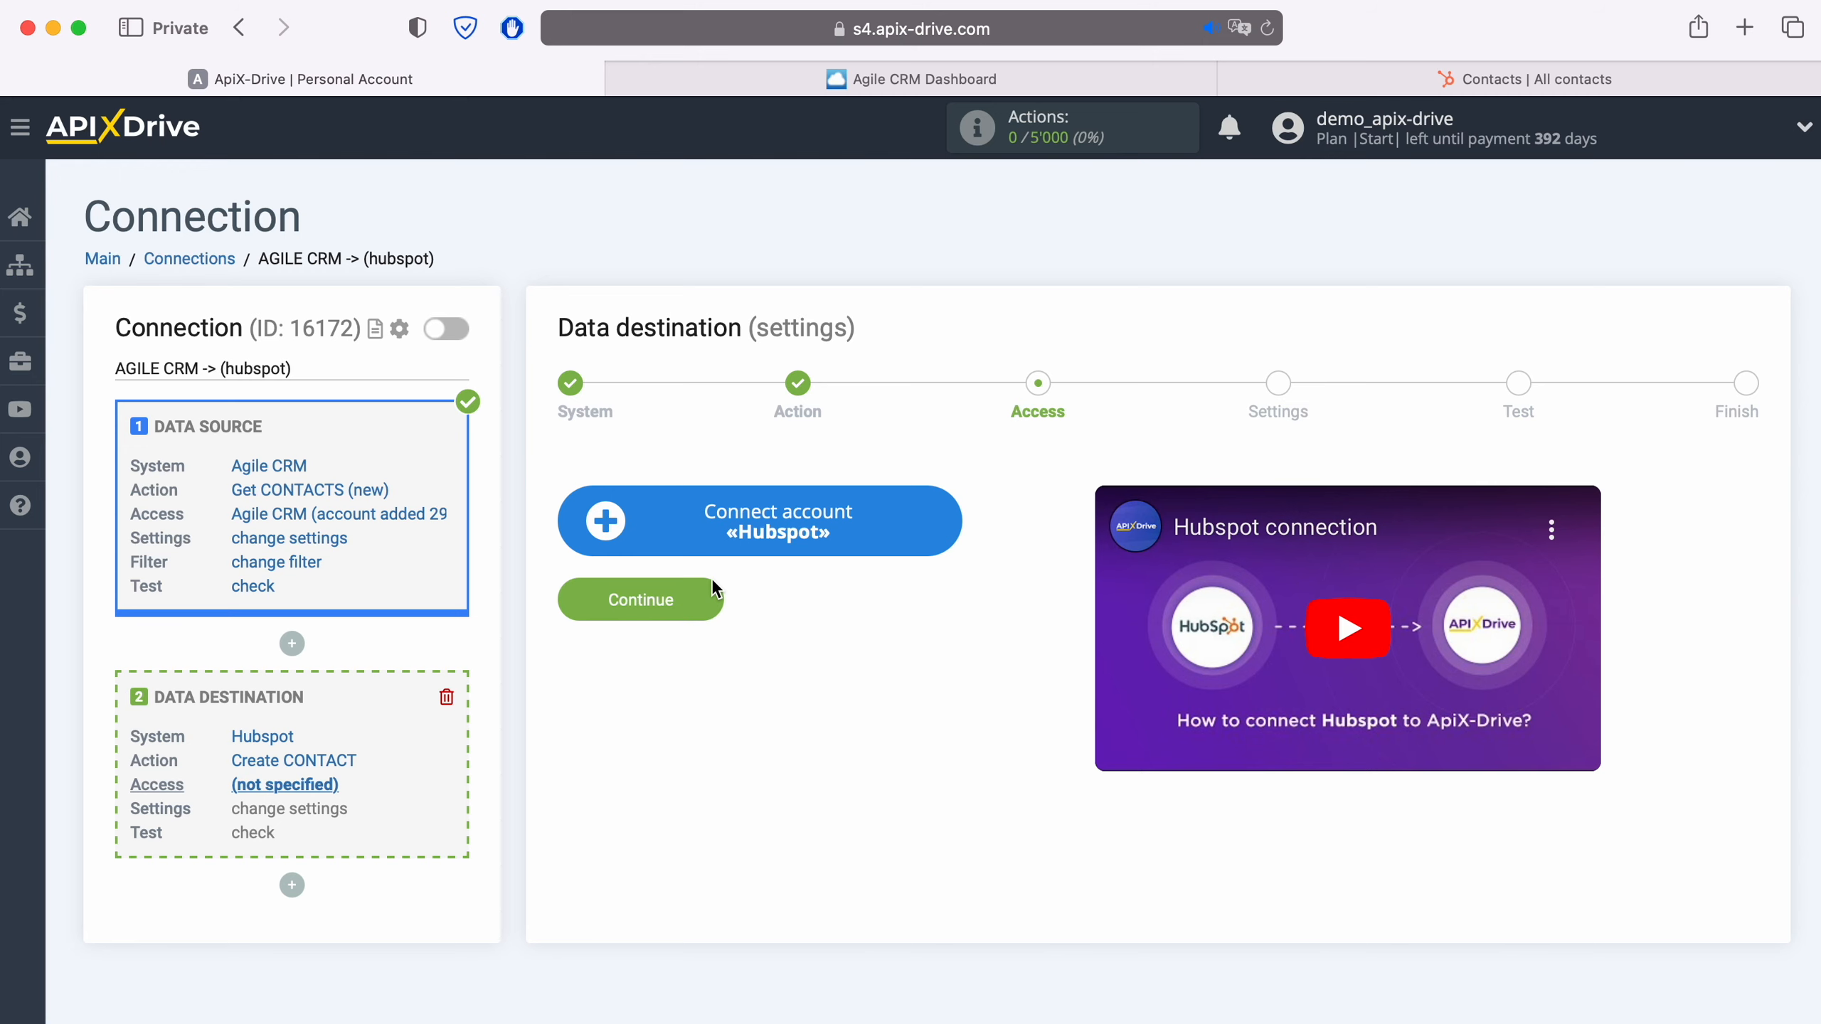
- Start connecting a Hubspot account and log in to HubSpot with the saved account e-mail and password
{"action": "left_click", "coordinate": [947, 520]}
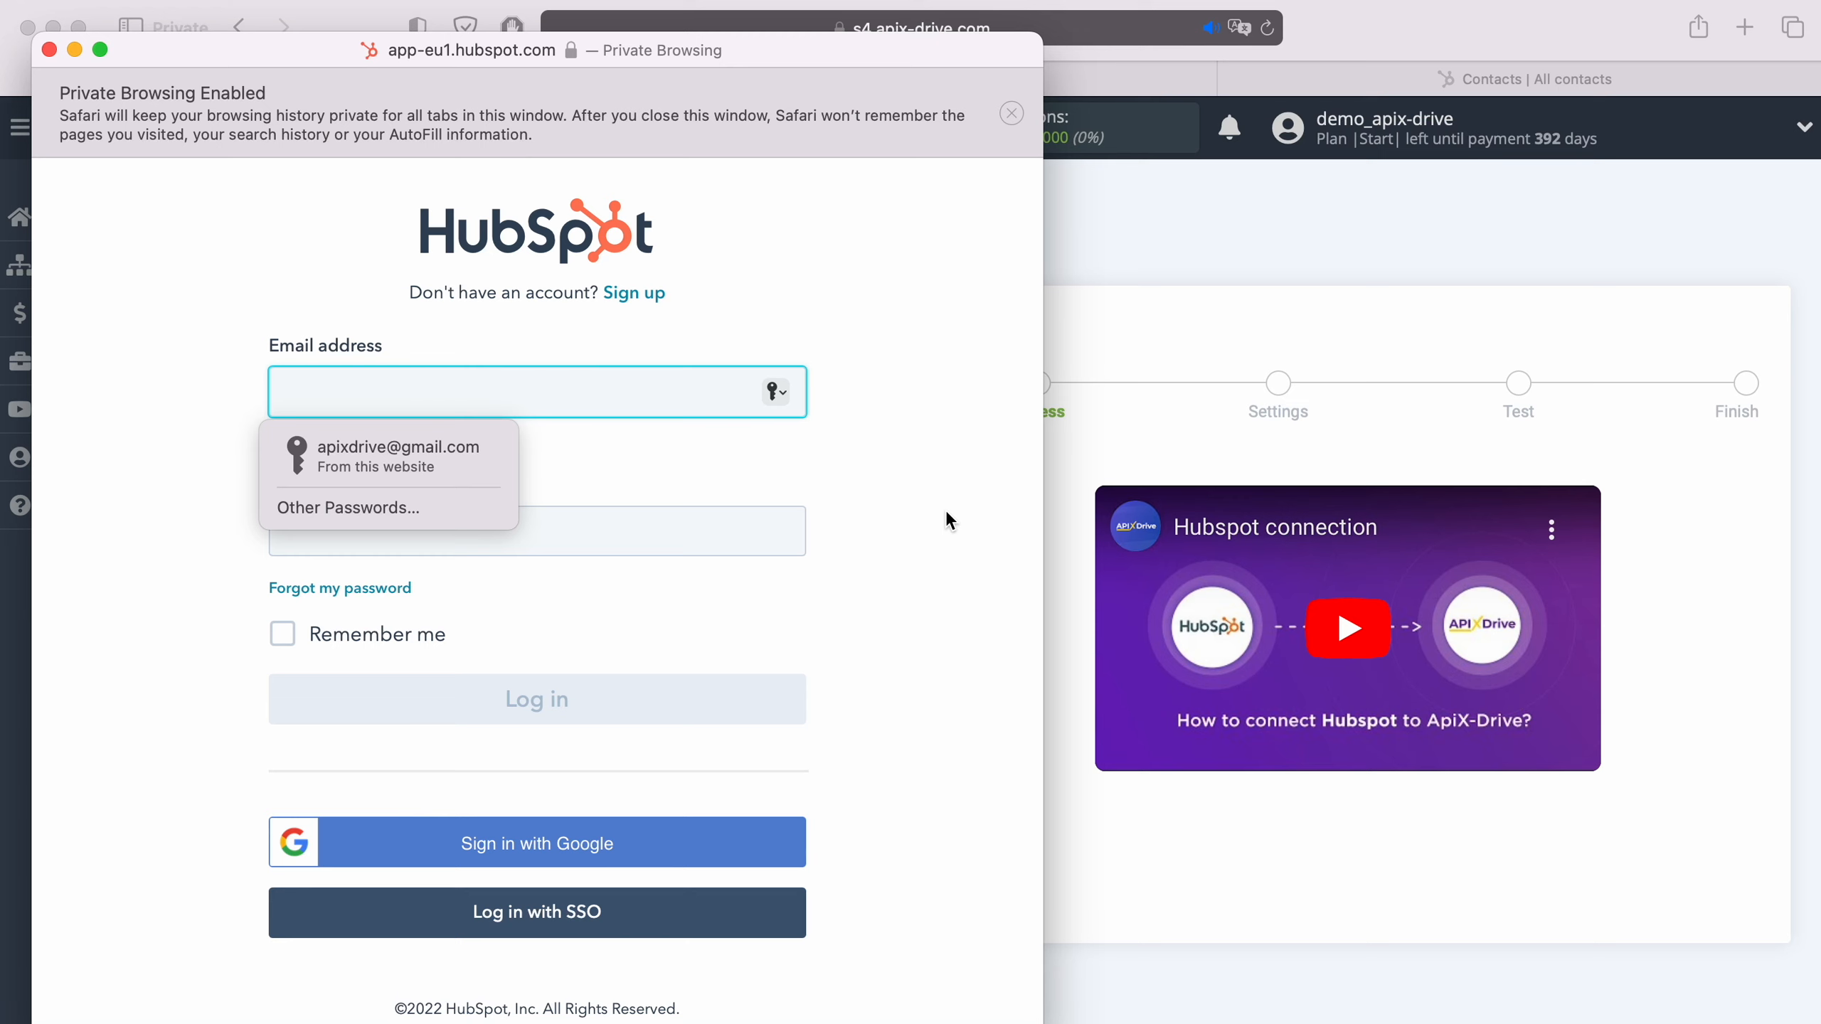
{"action": "left_click", "coordinate": [449, 470]}
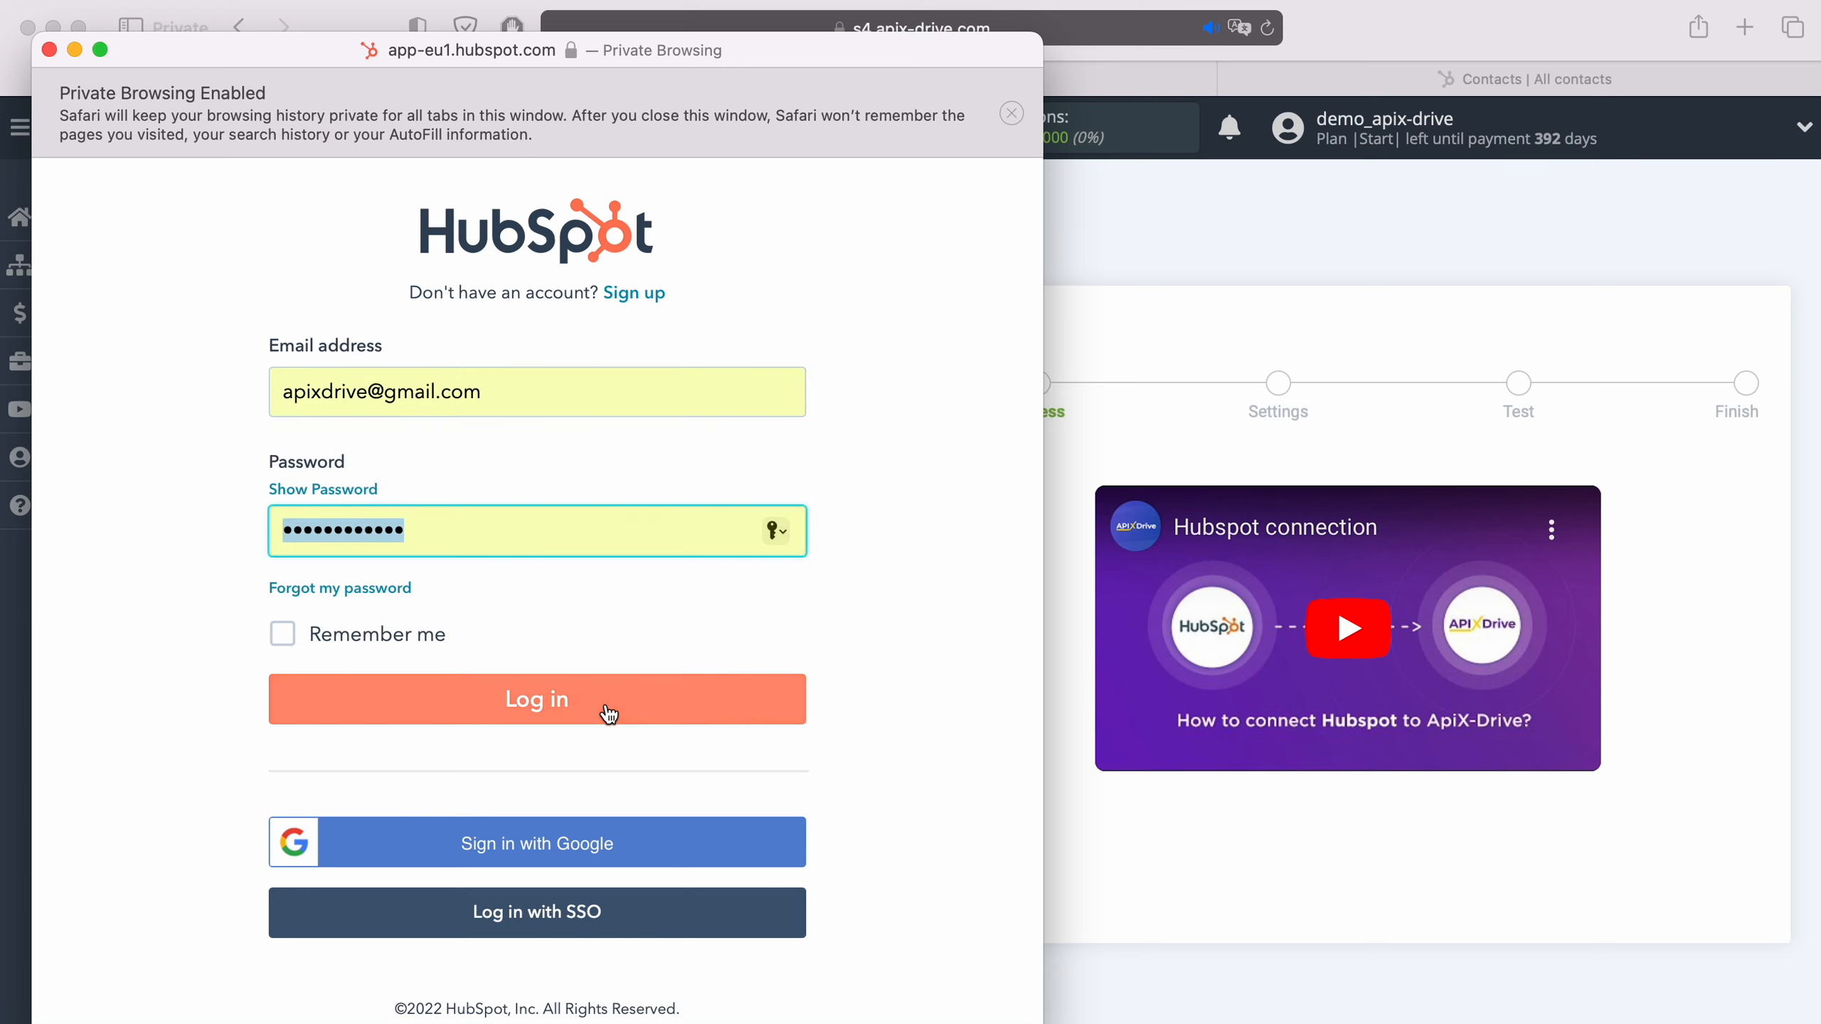
{"action": "left_click", "coordinate": [608, 710]}
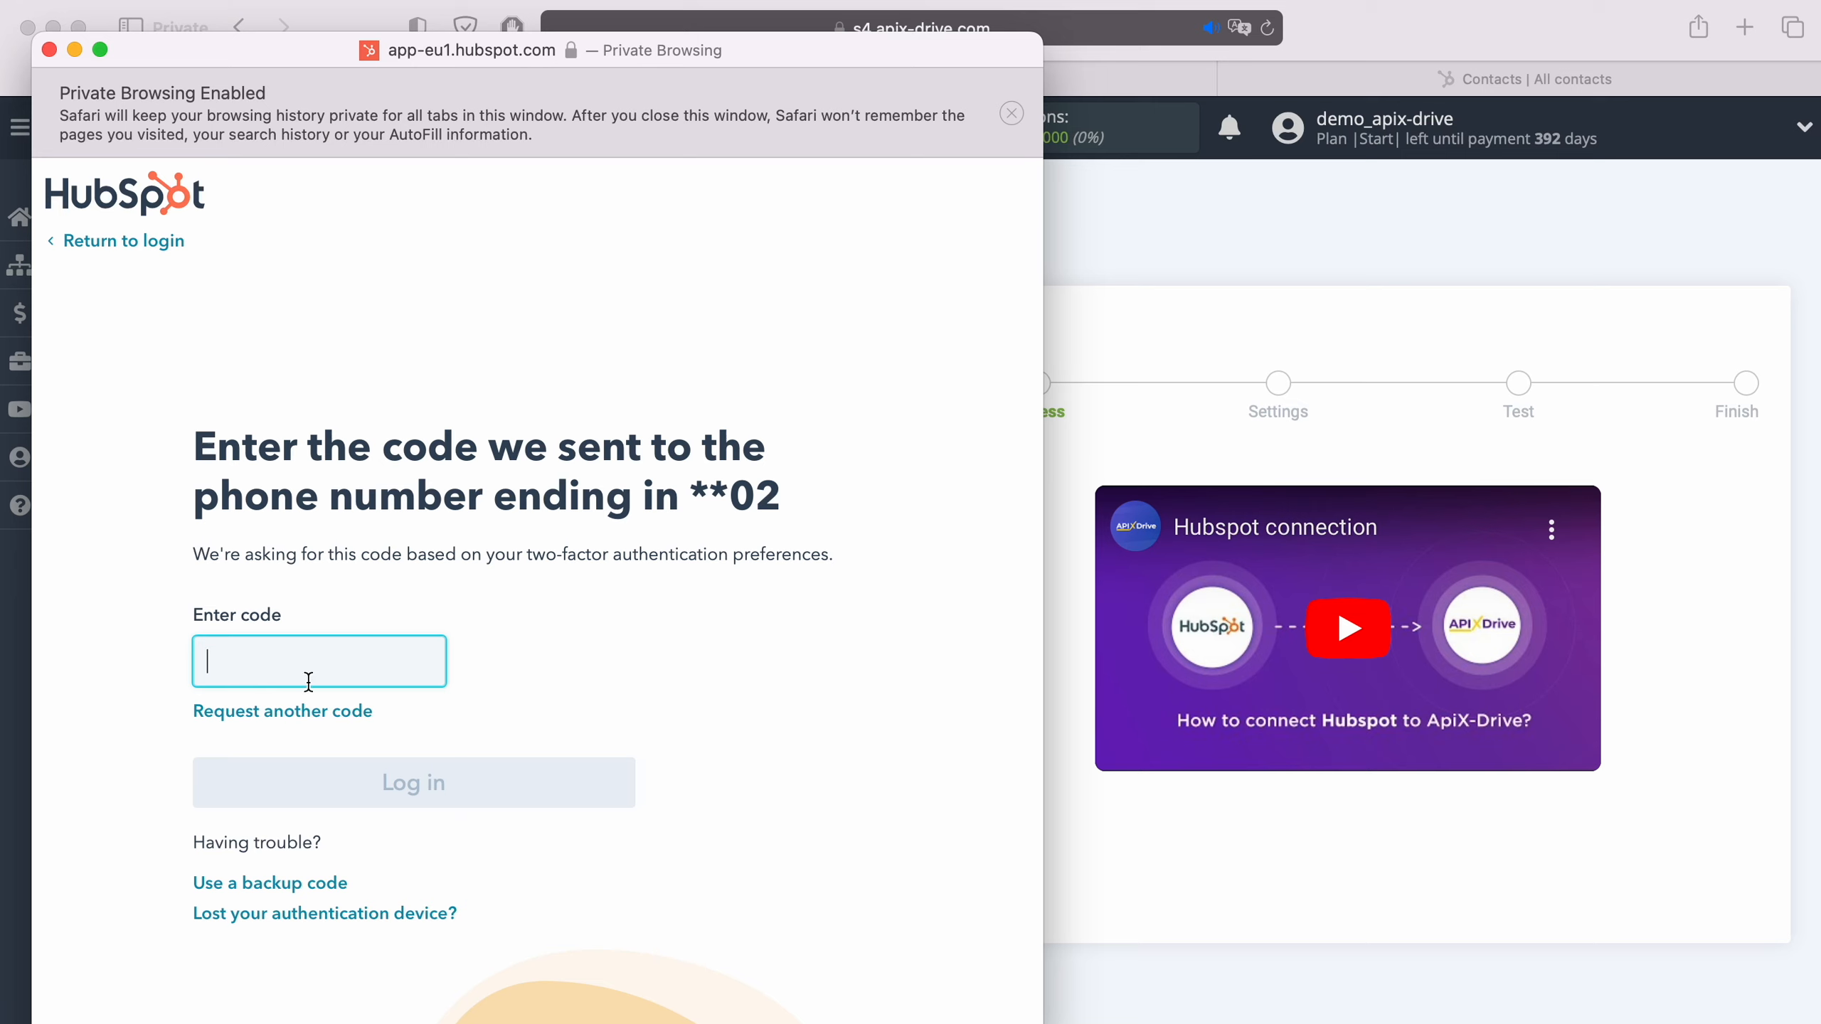
- Enter the two-factor verification code to log in to HubSpot and have this device remembered
{"action": "right_click", "coordinate": [278, 676]}
{"action": "left_click", "coordinate": [315, 737]}
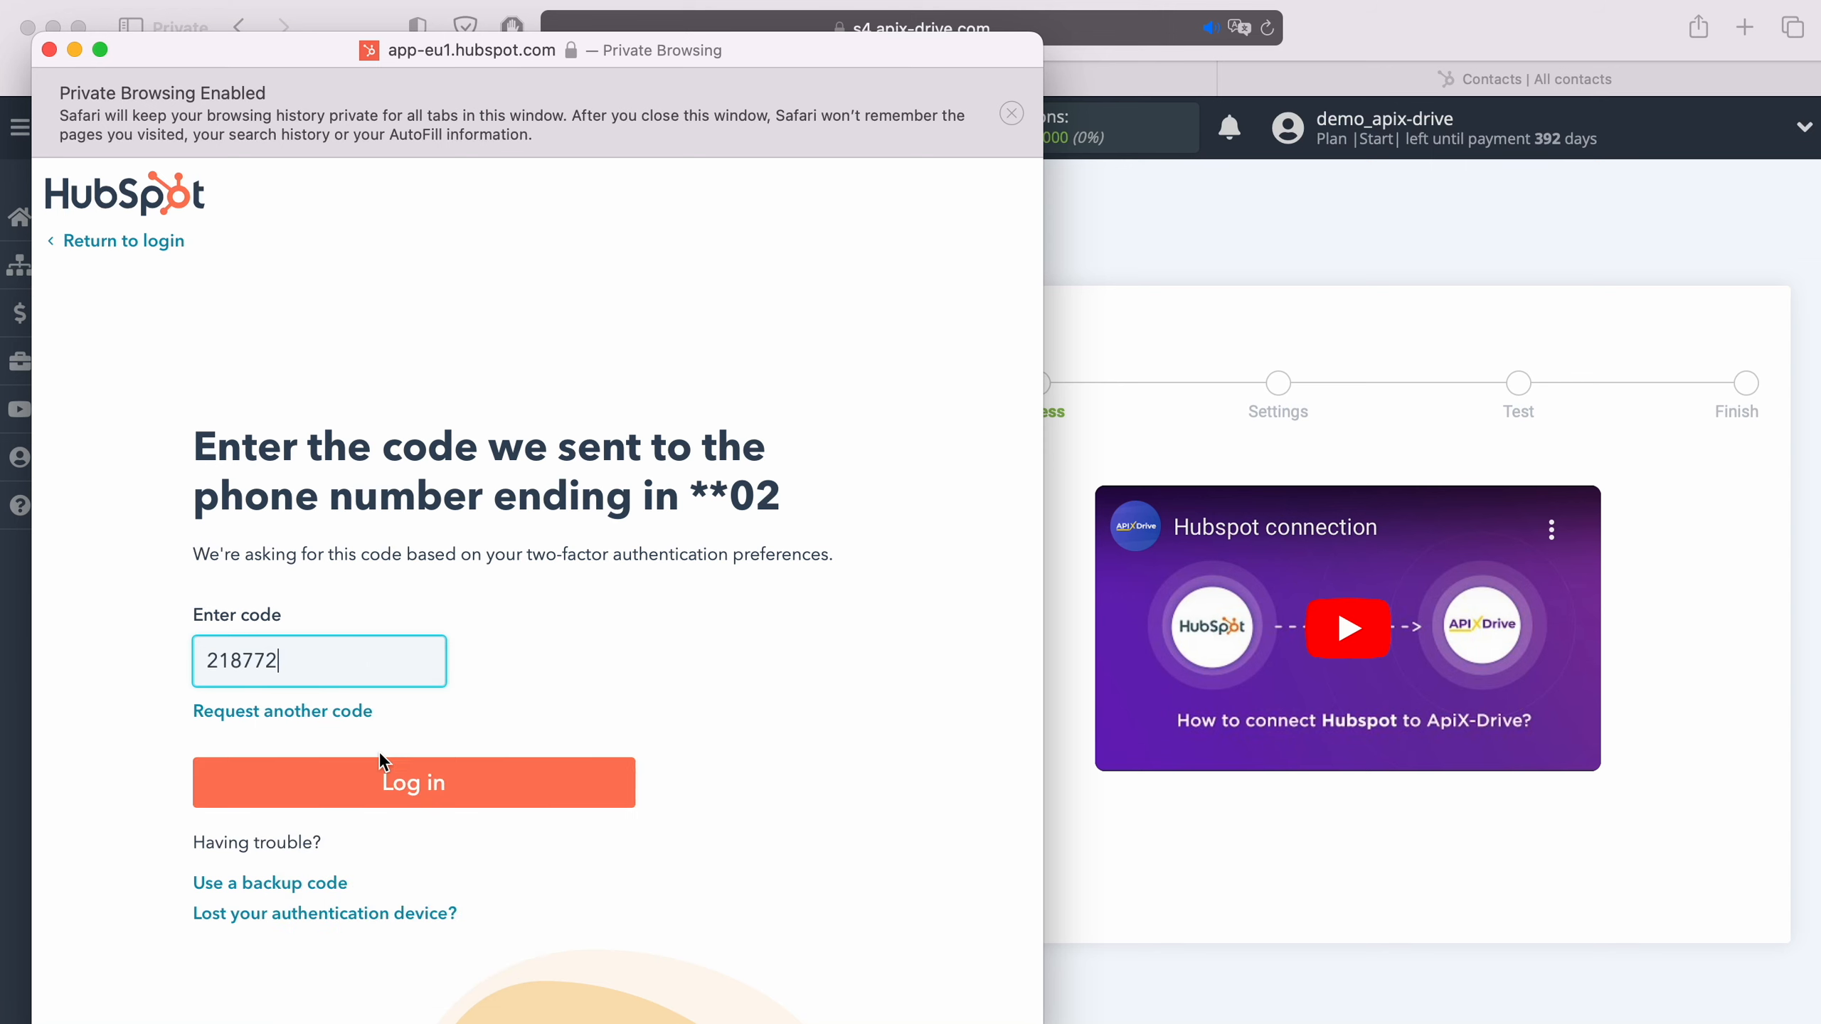
{"action": "left_click", "coordinate": [459, 792]}
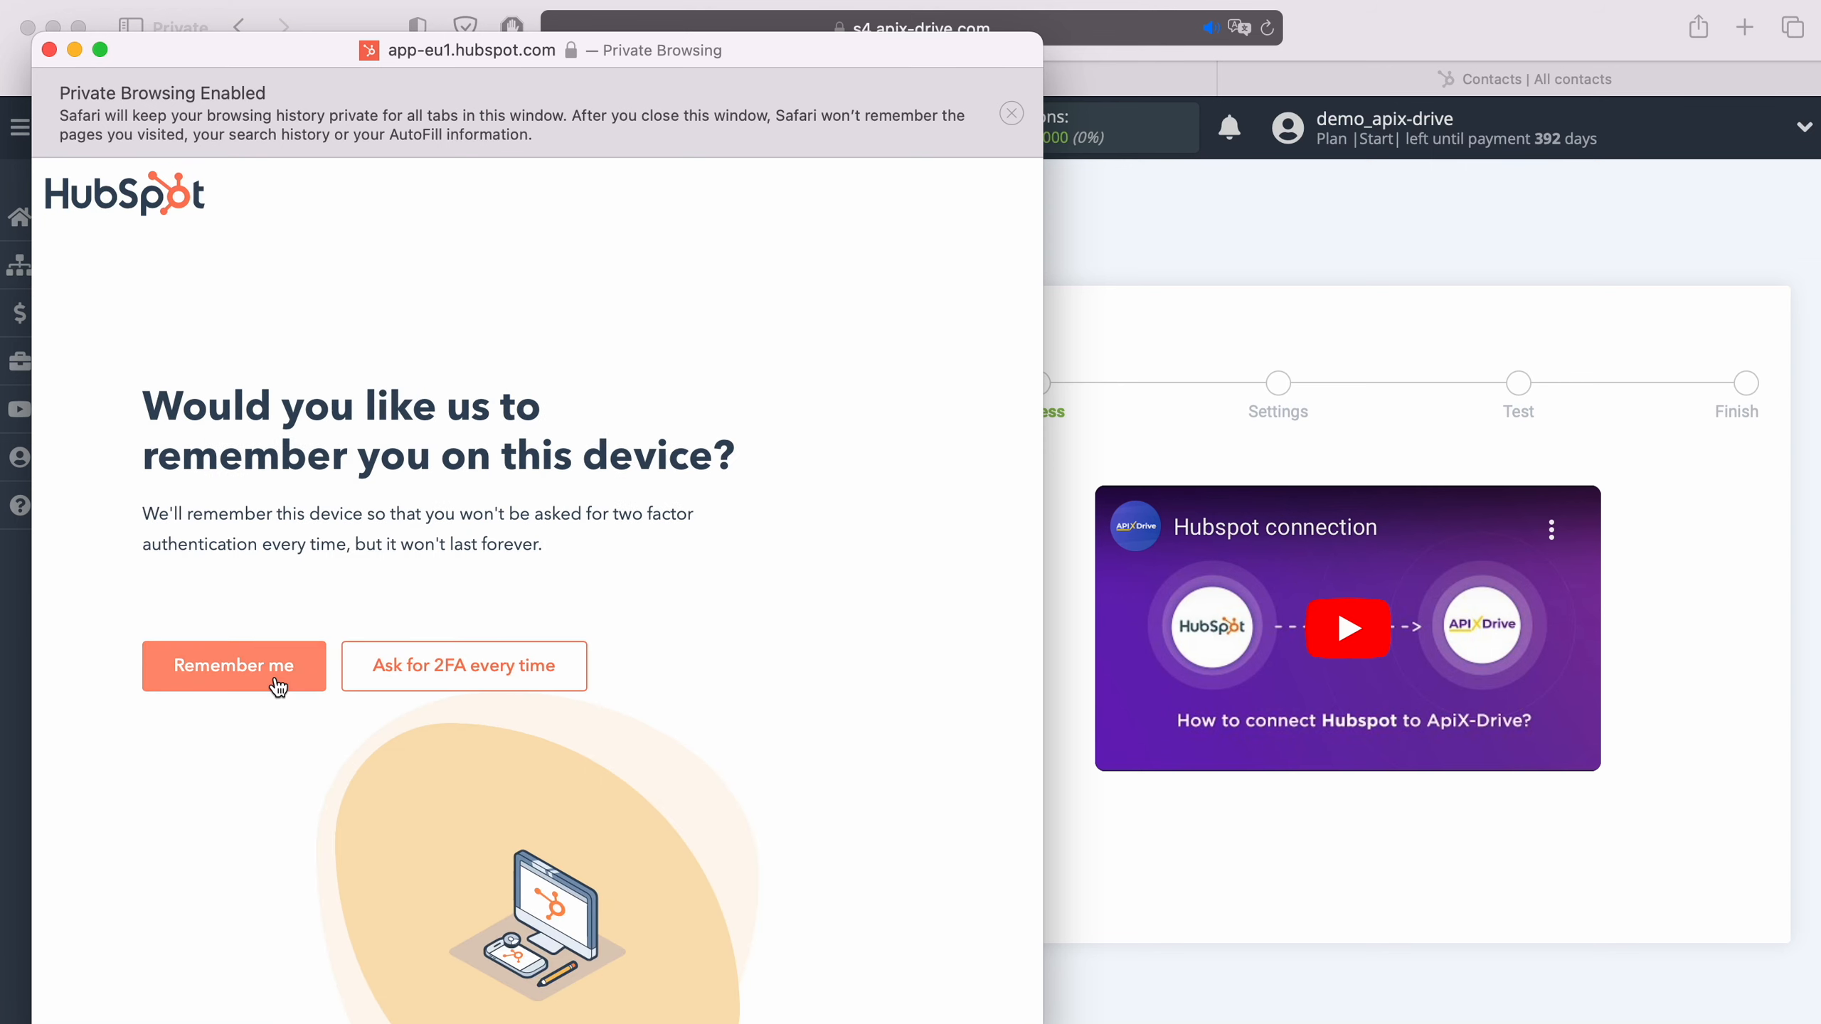
{"action": "left_click", "coordinate": [278, 686]}
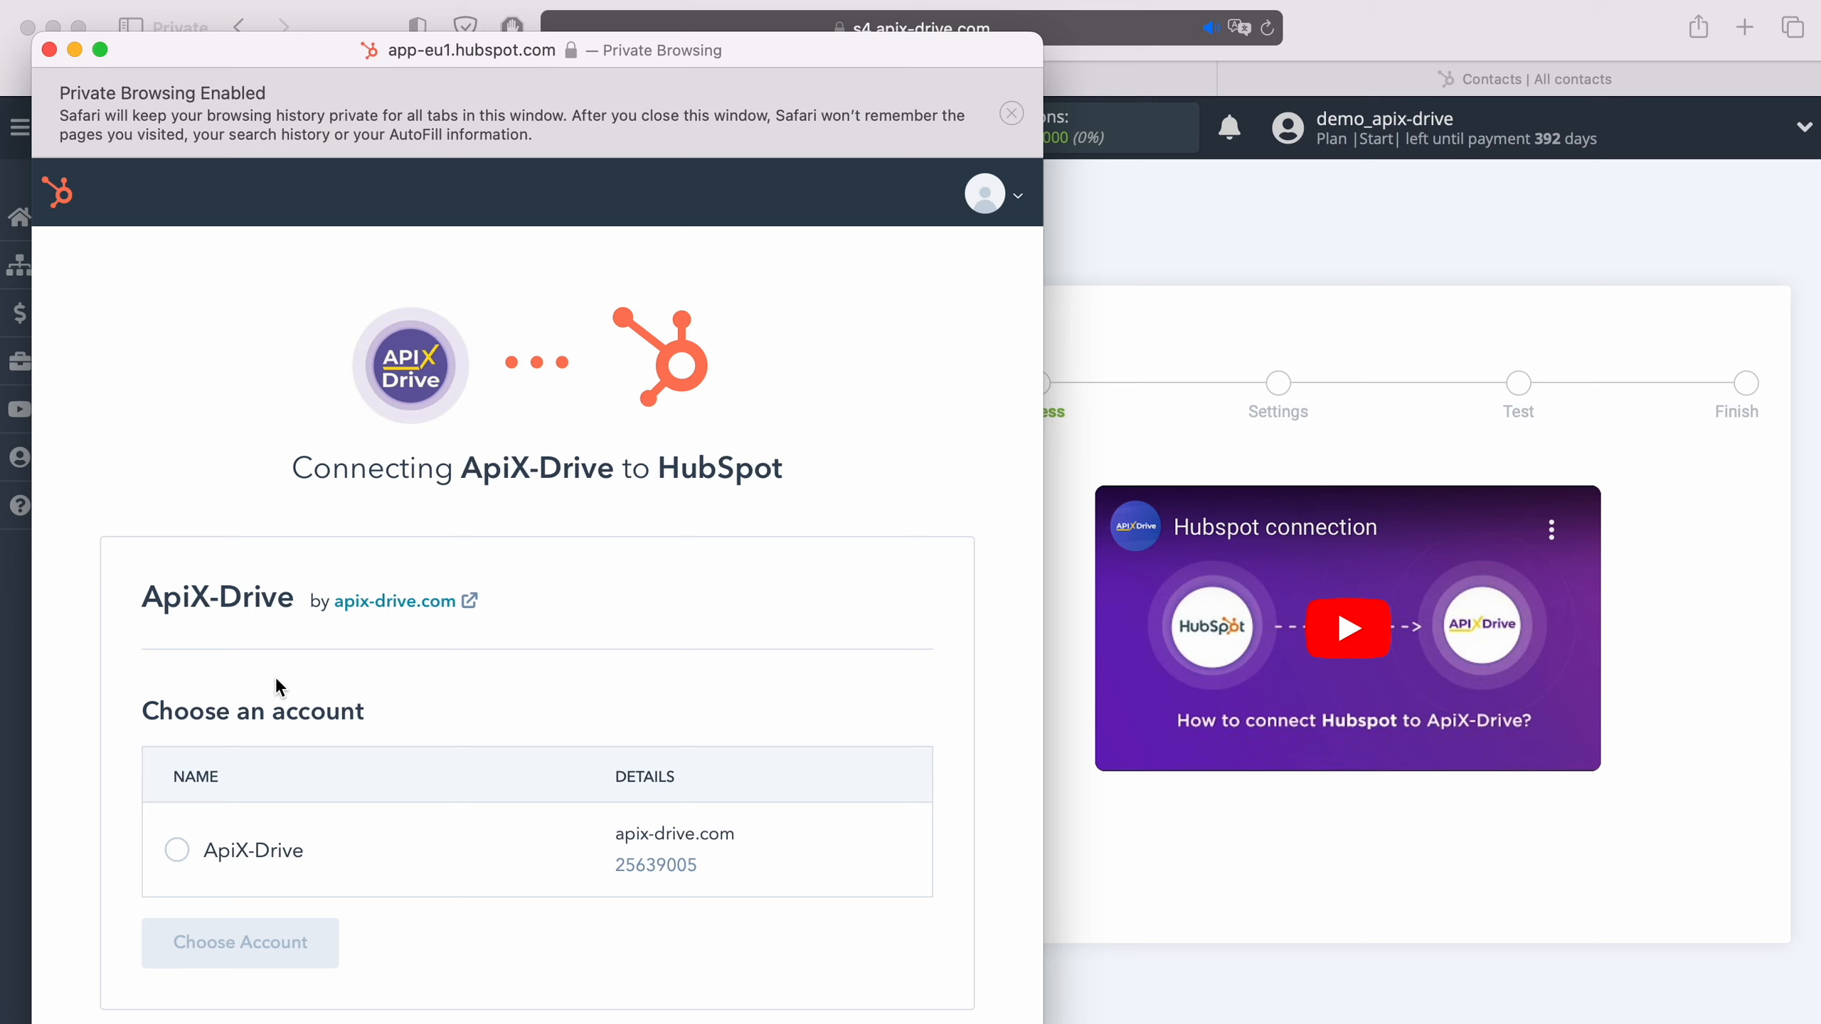
- Choose the ApiX-Drive account in HubSpot to authorize the connection
{"action": "left_click", "coordinate": [187, 851]}
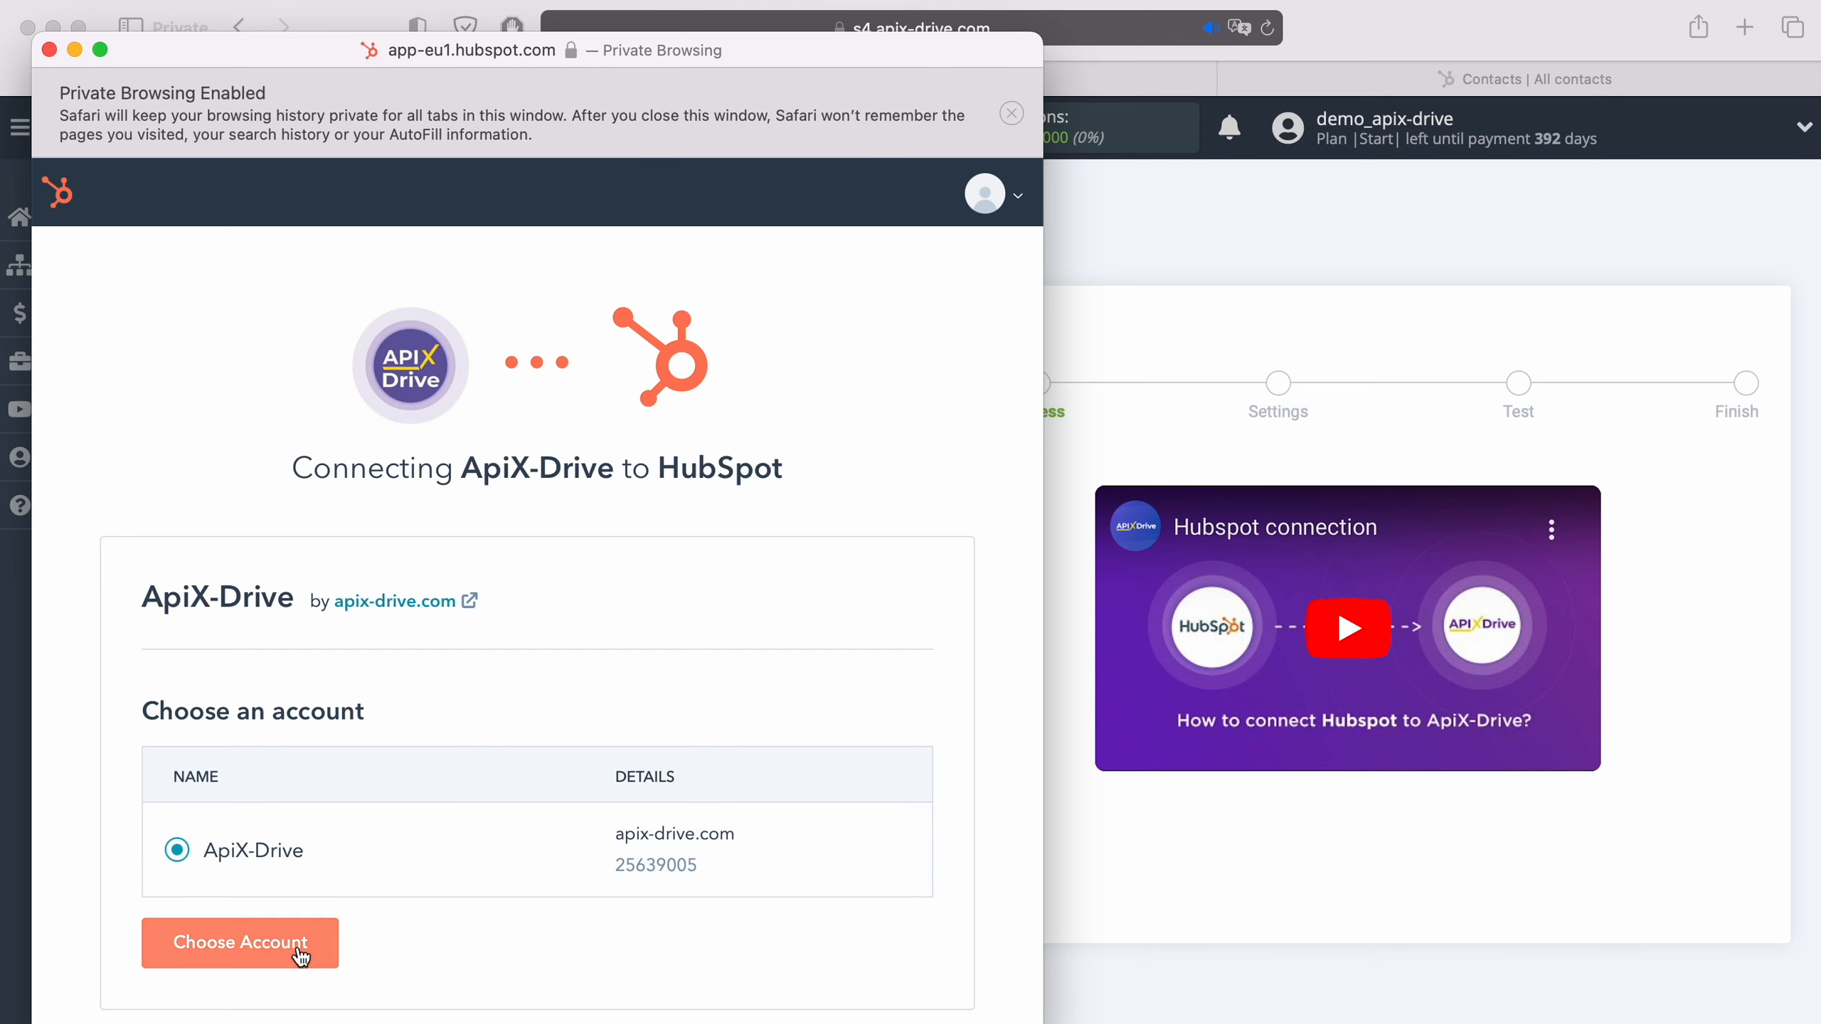
{"action": "left_click", "coordinate": [301, 951]}
{"action": "left_click", "coordinate": [301, 948]}
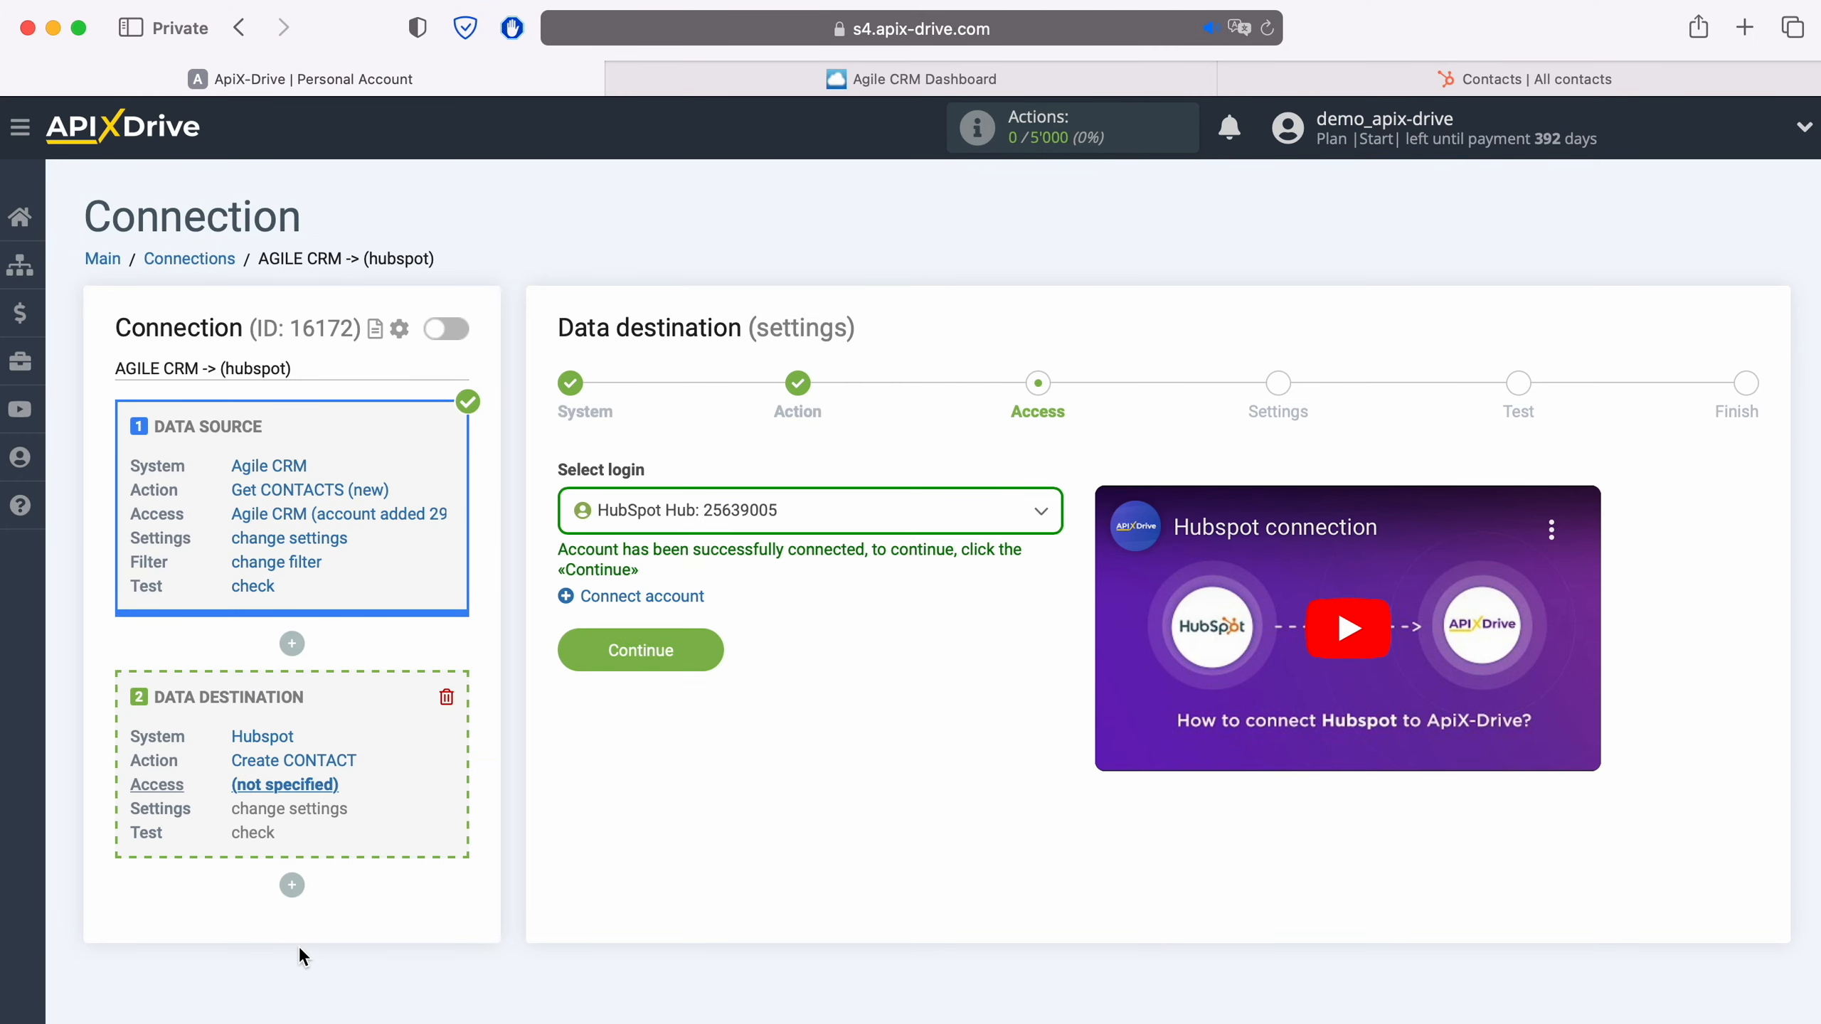
- Select the newly connected HubSpot Hub account as the data destination login and continue to the settings
{"action": "left_click", "coordinate": [817, 512]}
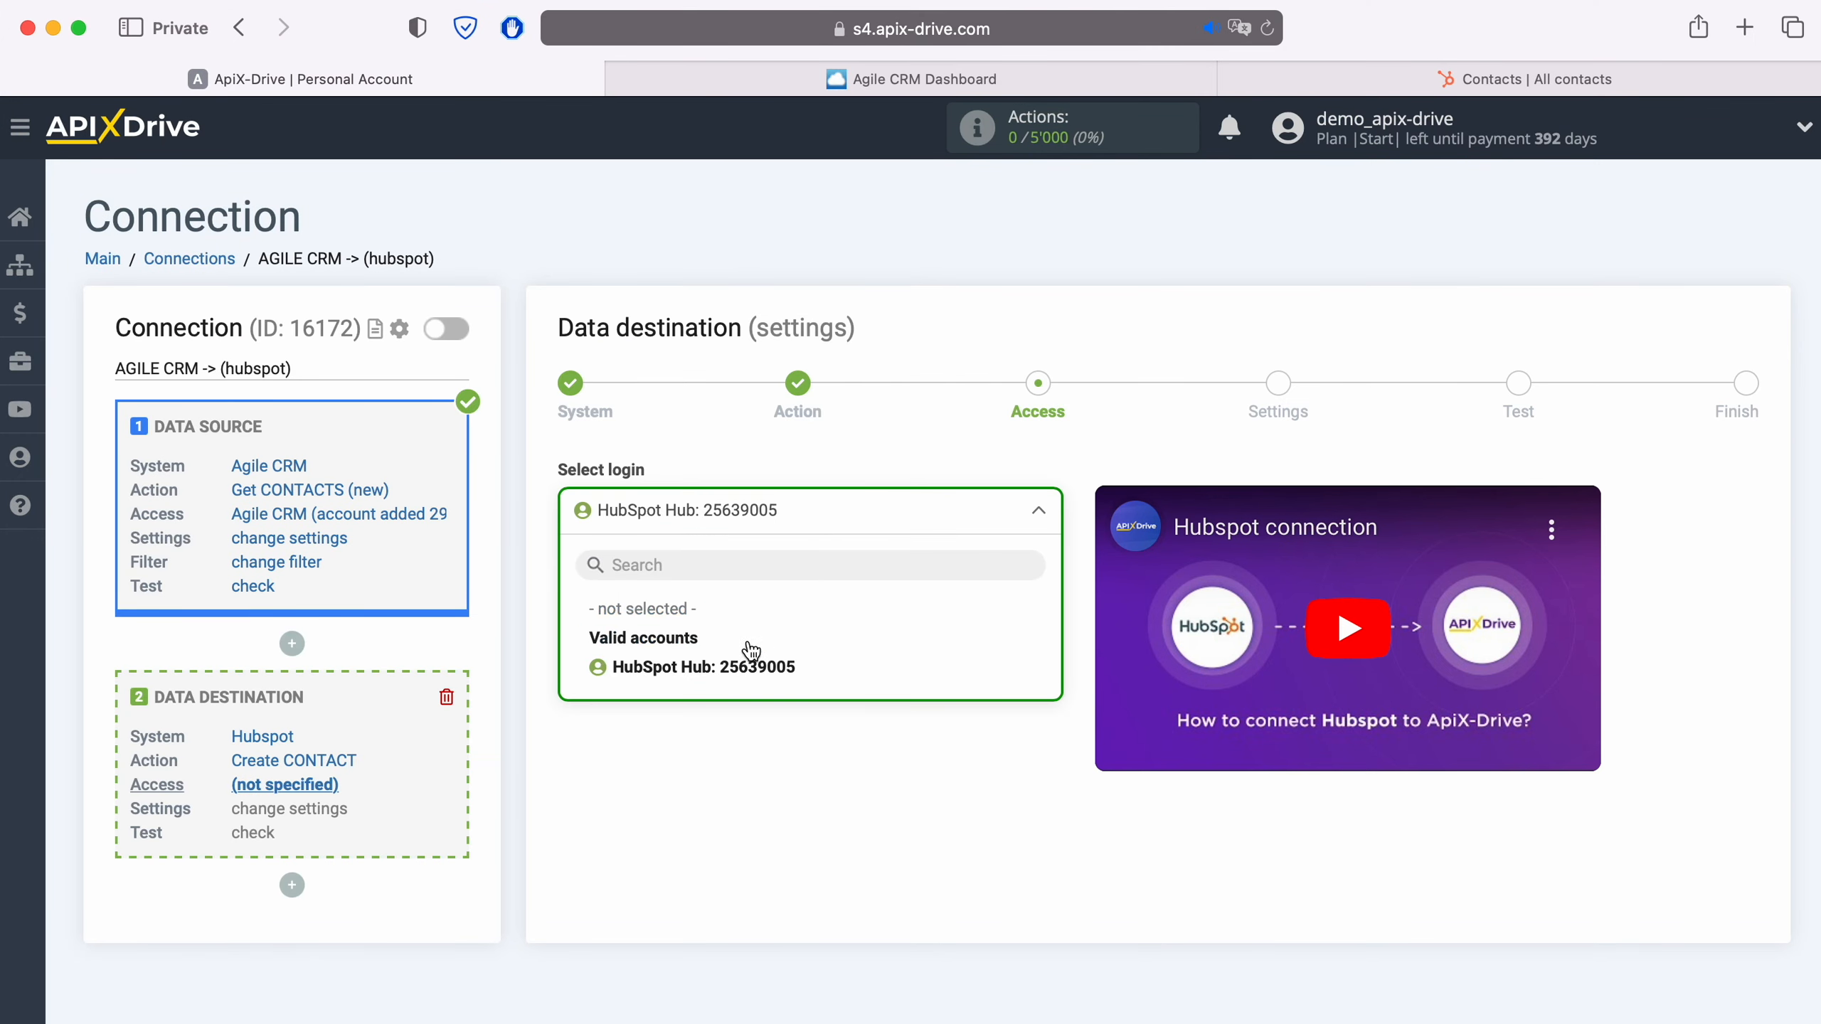
{"action": "left_click", "coordinate": [746, 663]}
{"action": "left_click", "coordinate": [709, 649]}
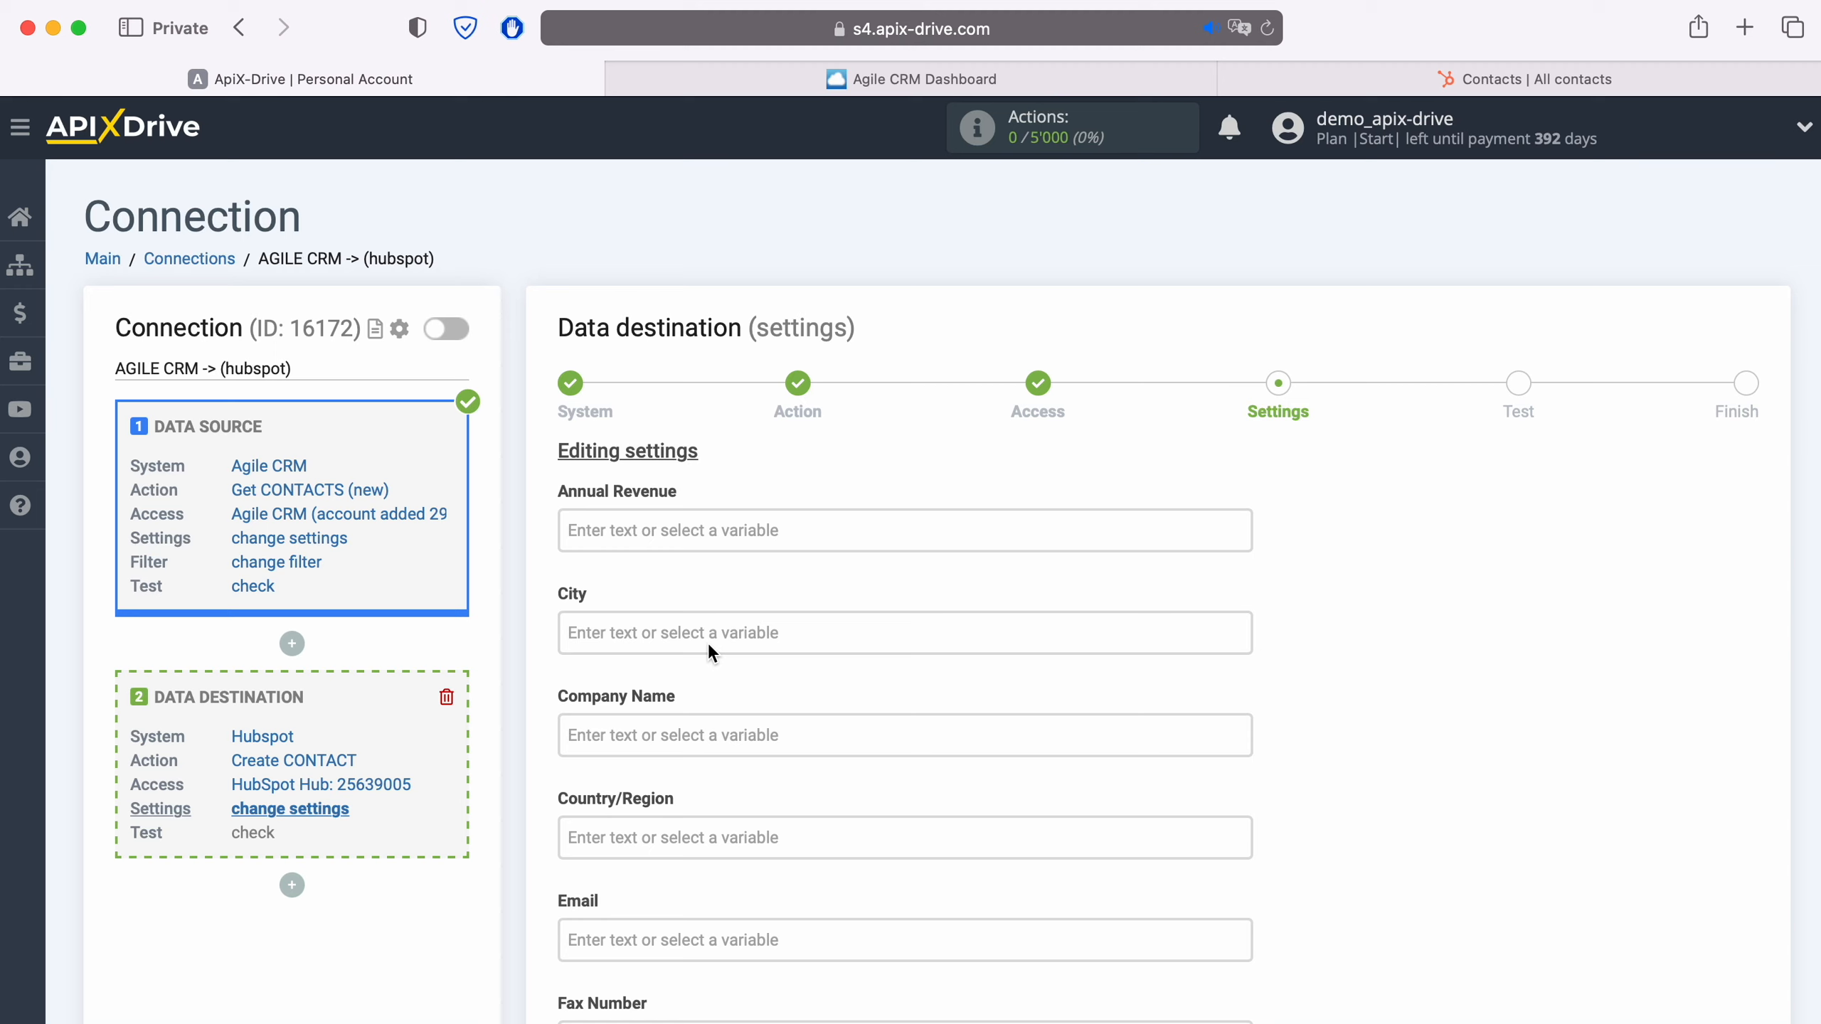
- Map the Email field of the Hubspot contact to the Agile CRM e-mail Value variable
{"action": "scroll", "coordinate": [708, 644], "scroll_direction": "down", "scroll_amount": 5}
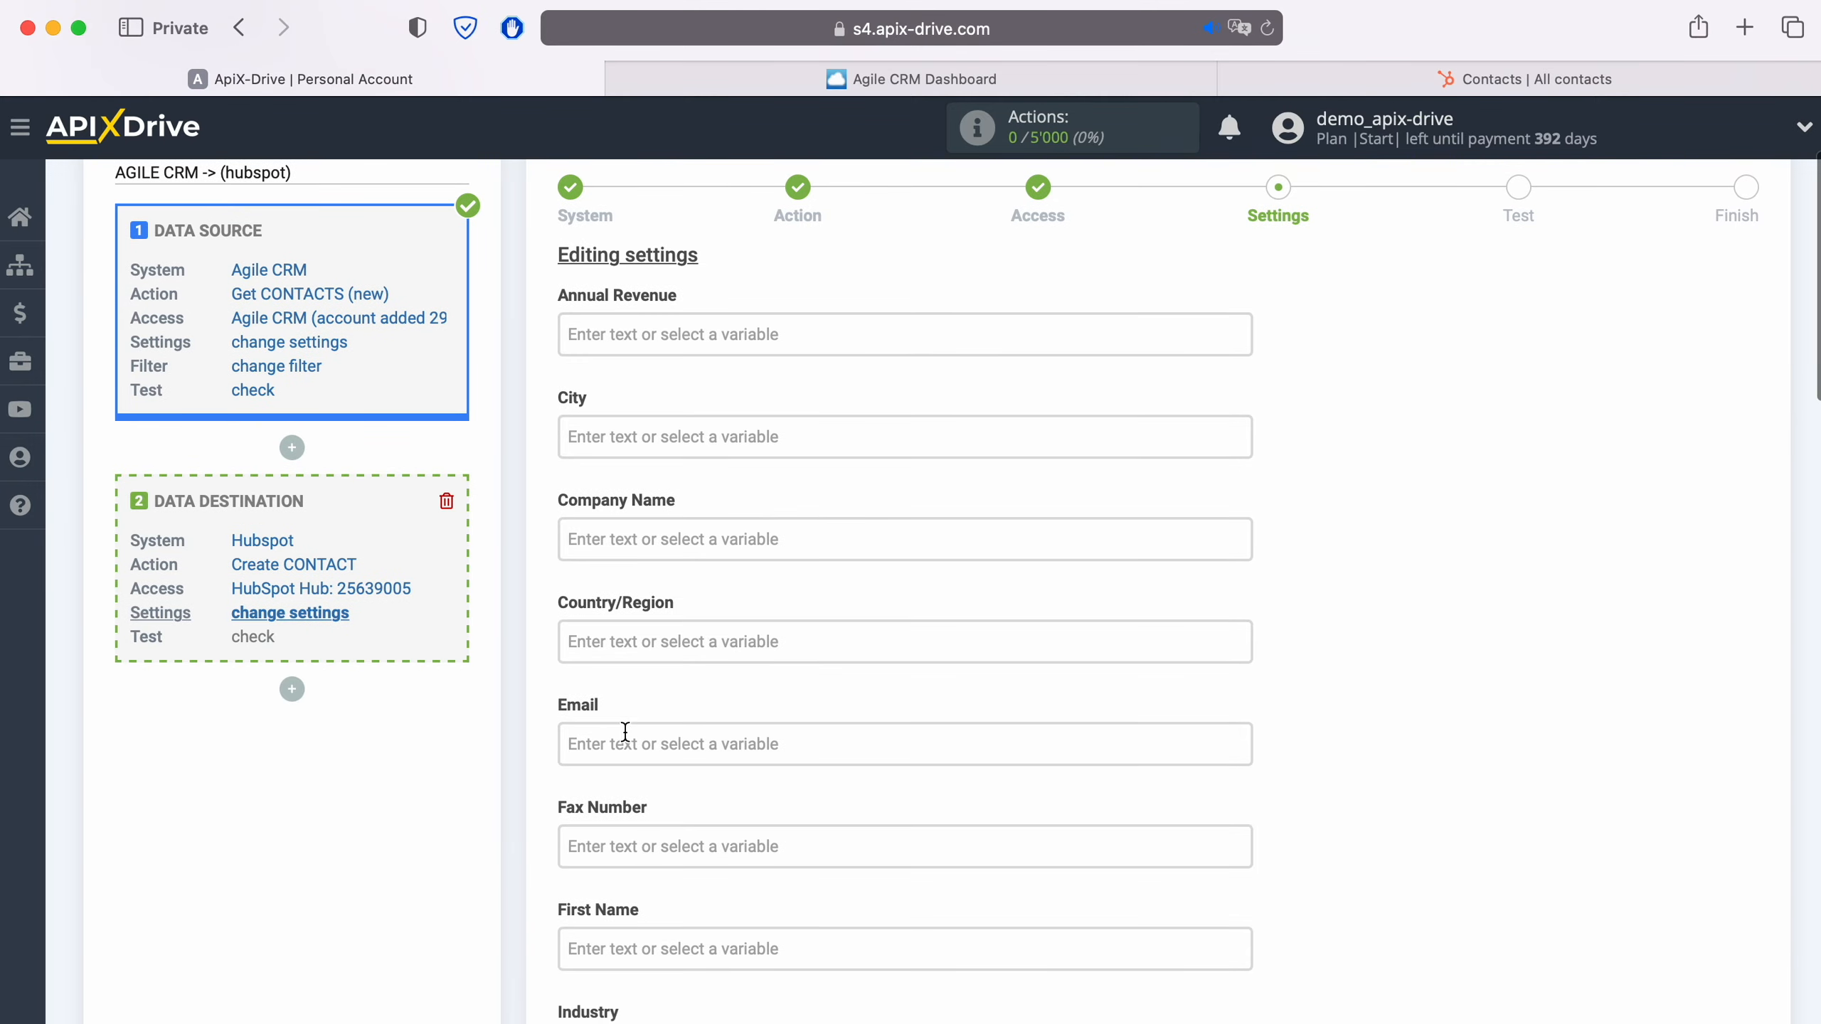
{"action": "left_click", "coordinate": [622, 739]}
{"action": "scroll", "coordinate": [623, 739], "scroll_direction": "down", "scroll_amount": 6}
{"action": "scroll", "coordinate": [925, 673], "scroll_direction": "down", "scroll_amount": 7}
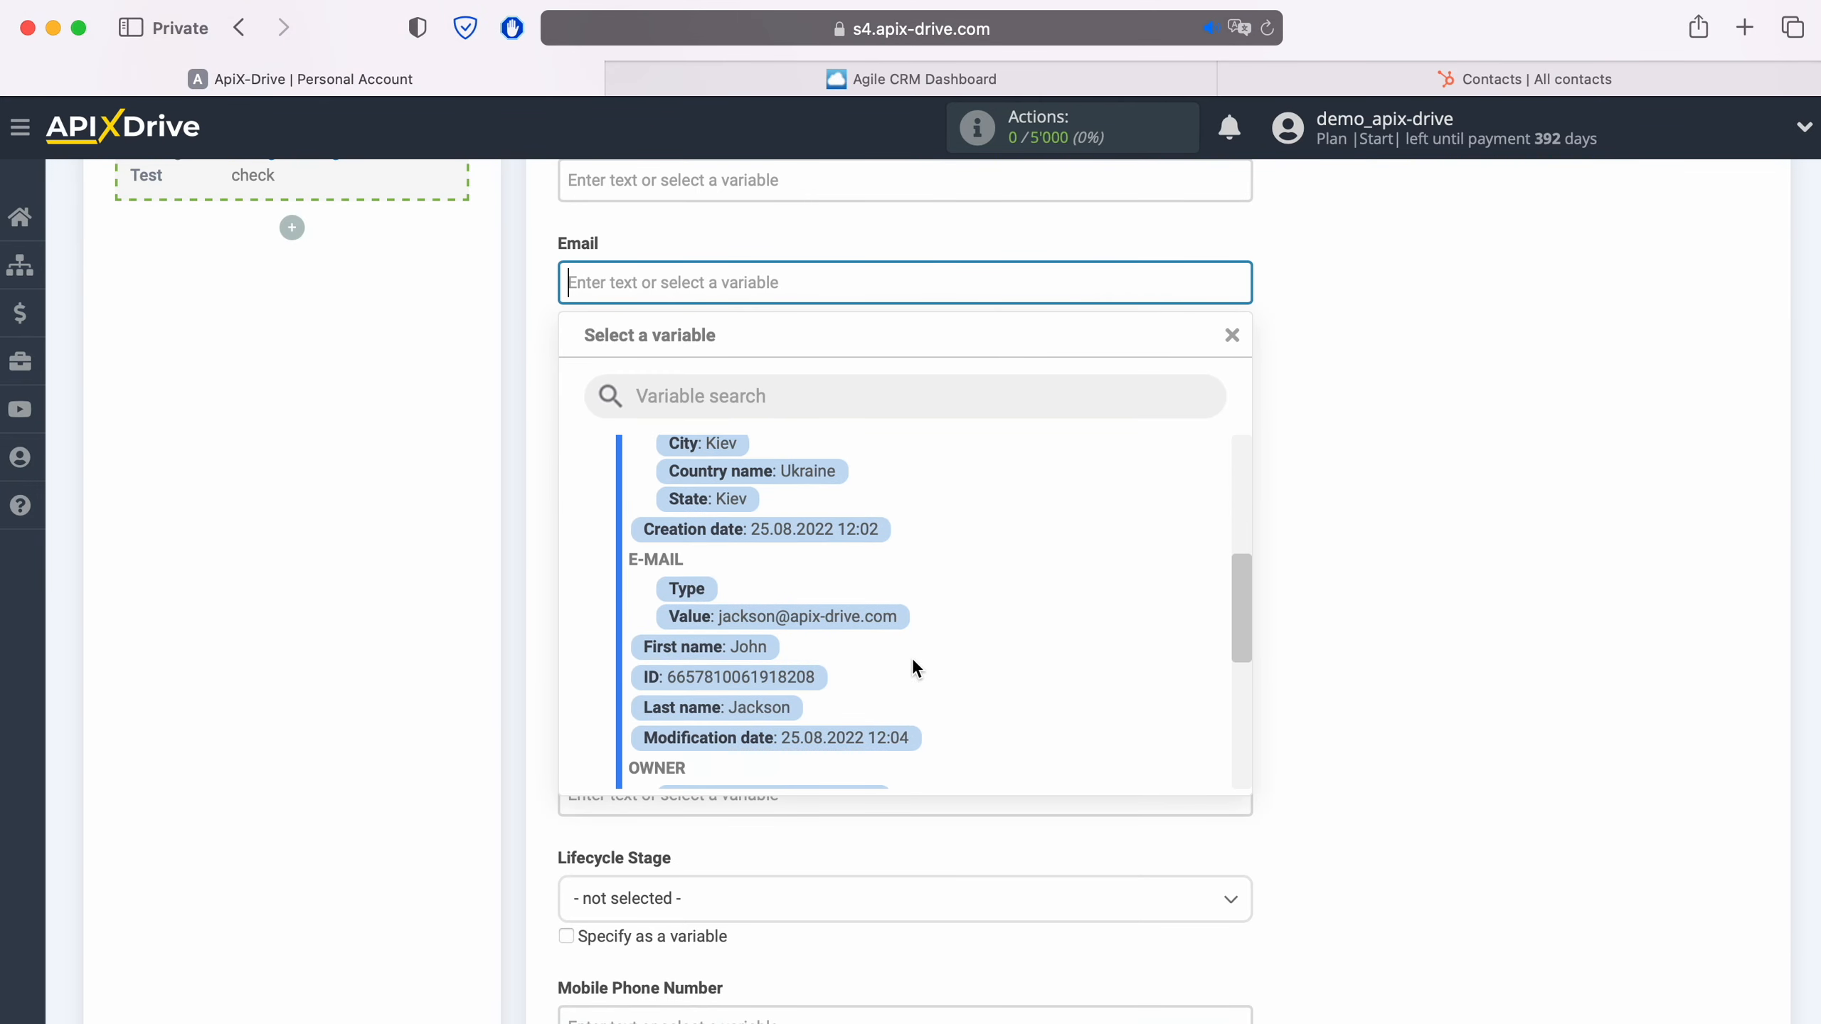
{"action": "left_click", "coordinate": [846, 616]}
- Map the First Name and Last Name fields to the Agile CRM First name and Last name variables
{"action": "left_click", "coordinate": [700, 491]}
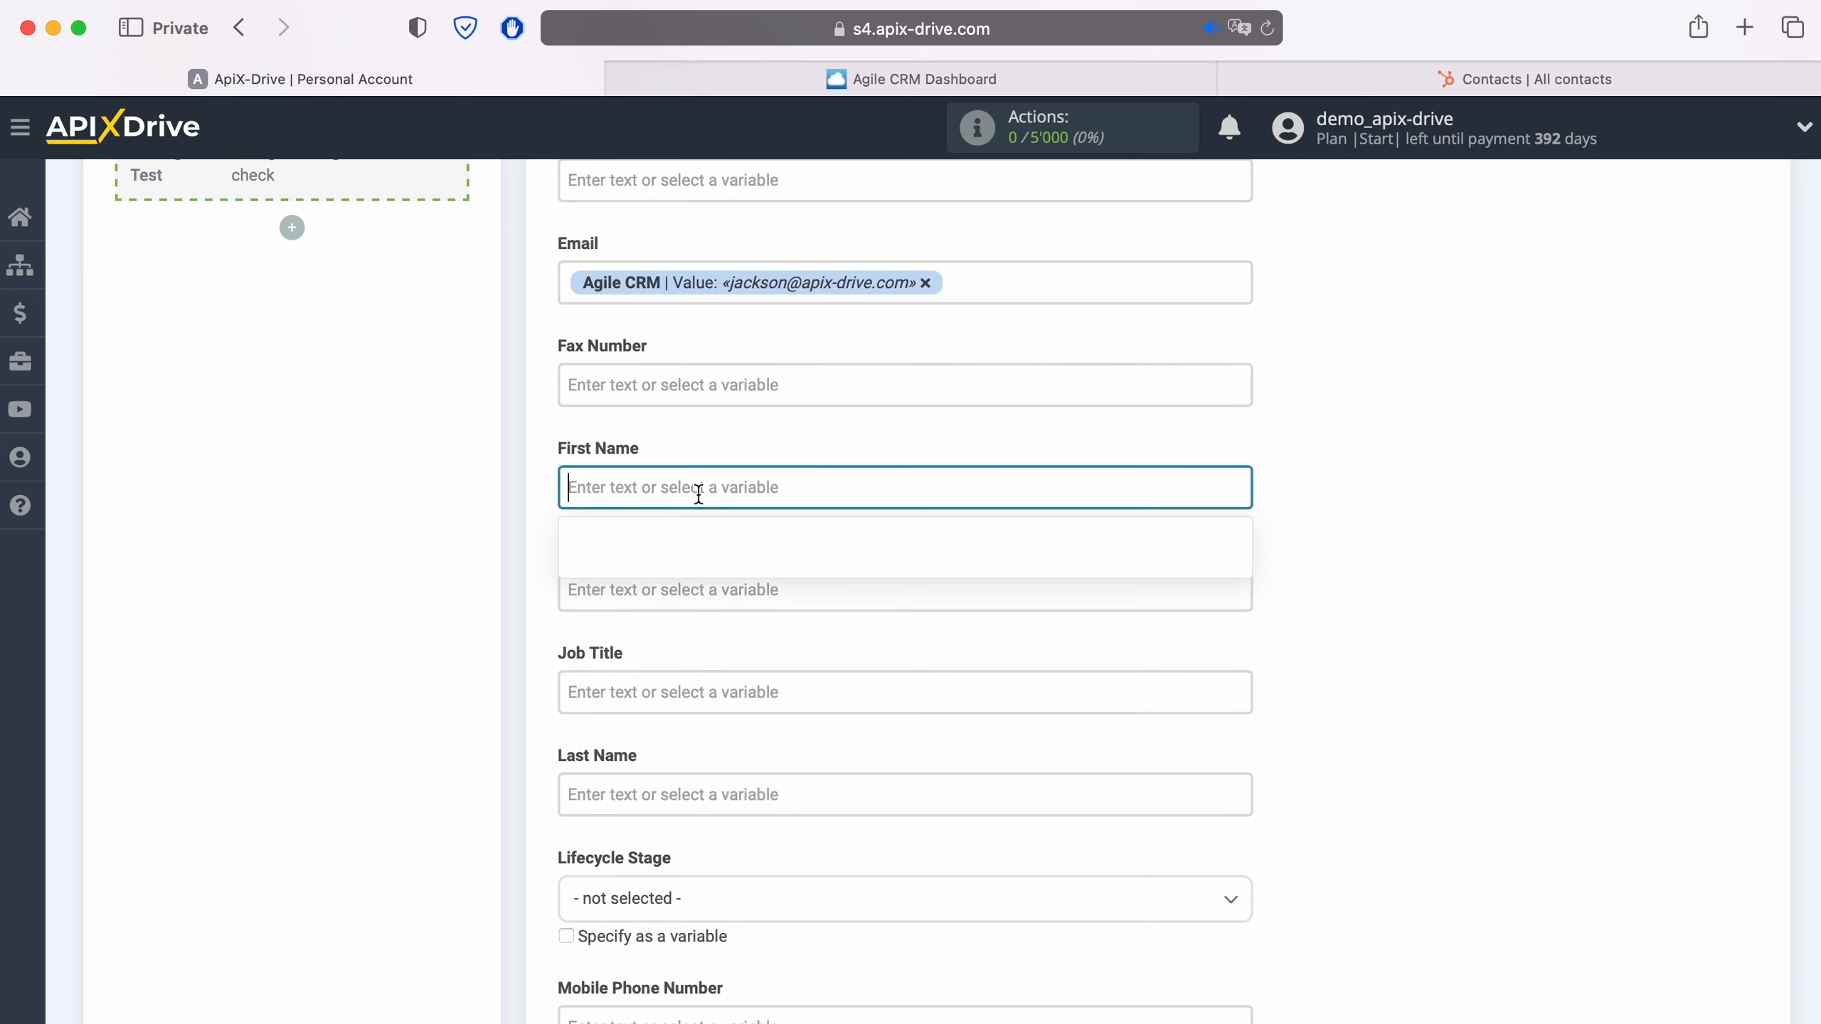
{"action": "scroll", "coordinate": [938, 659], "scroll_direction": "down", "scroll_amount": 6}
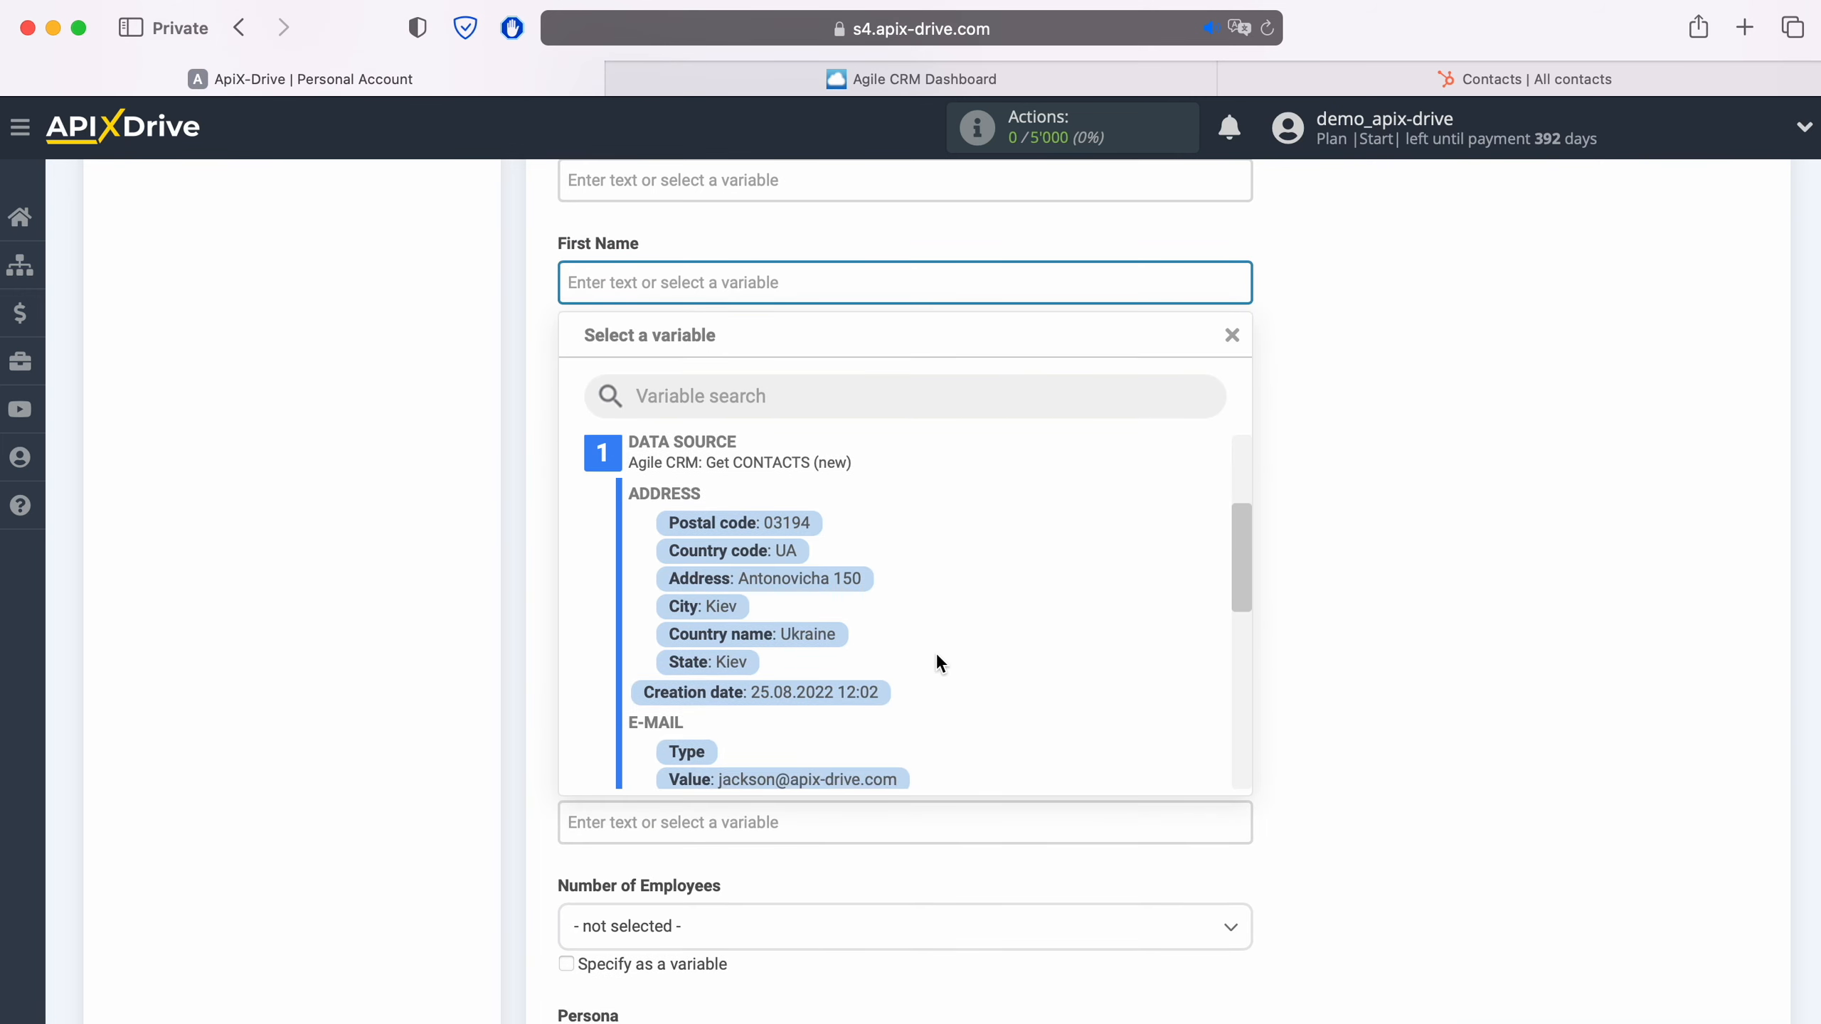
{"action": "left_click", "coordinate": [748, 590]}
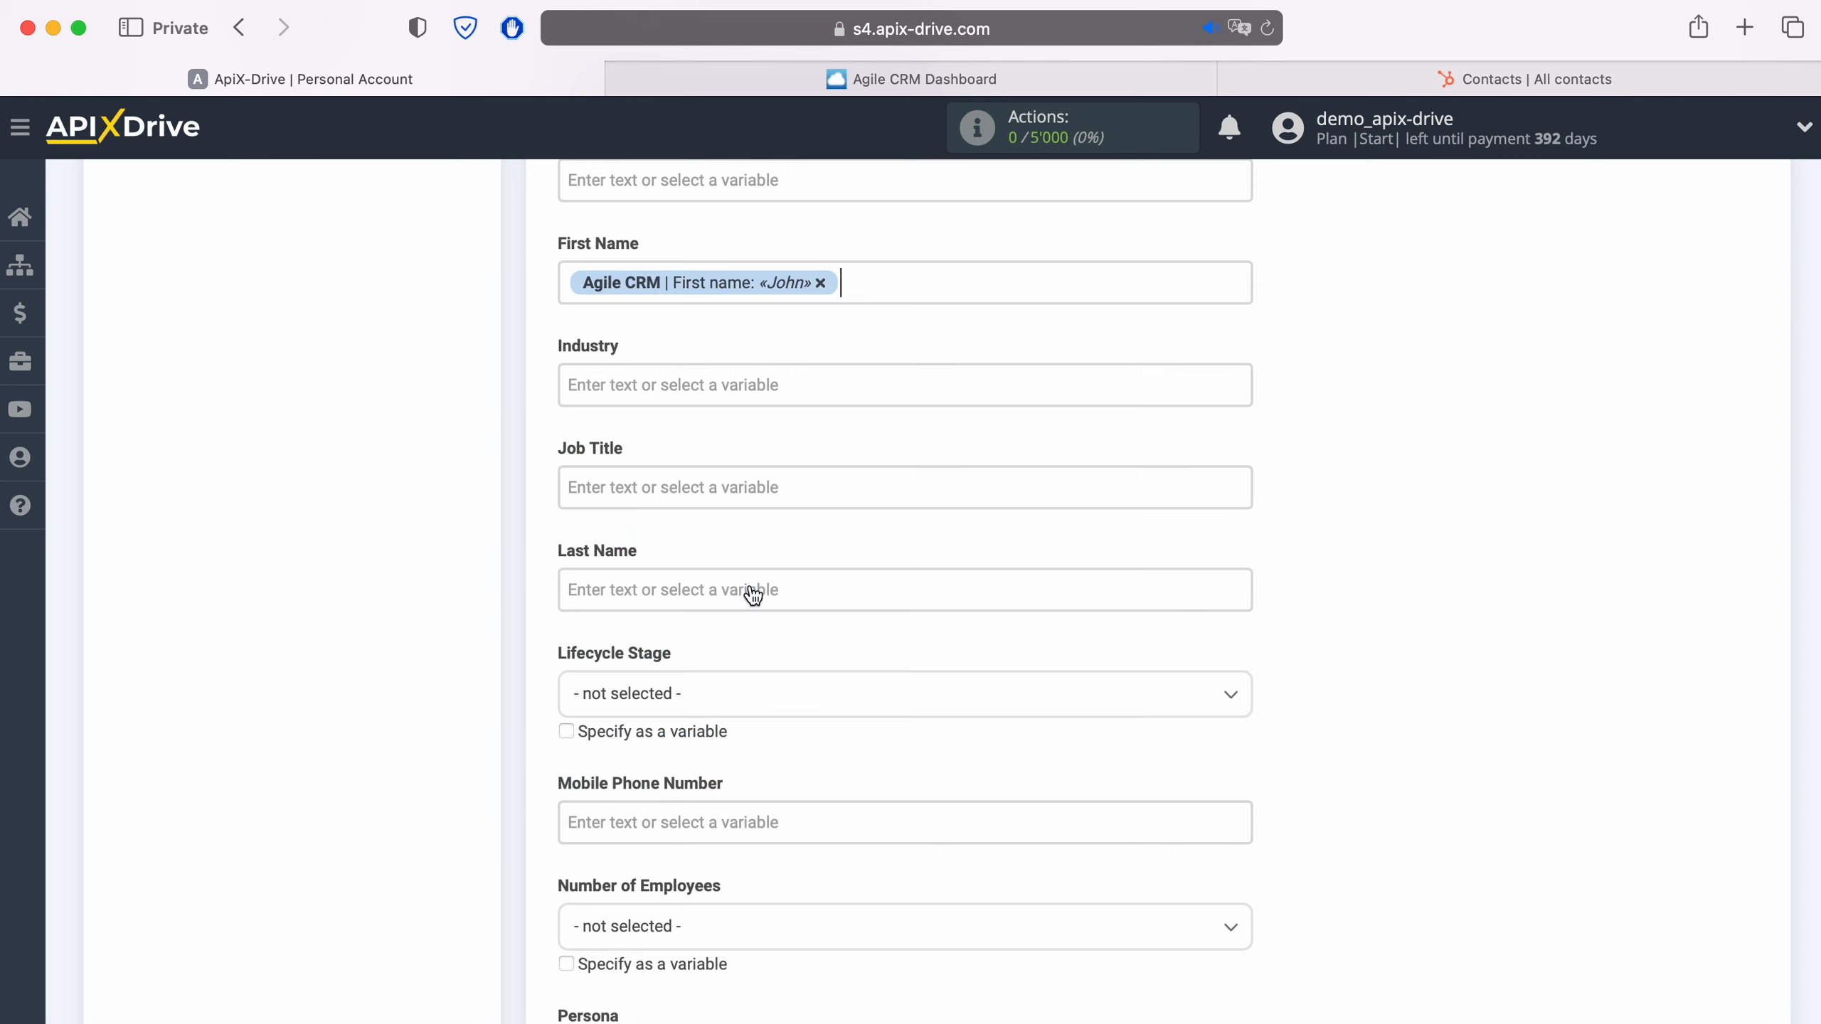
{"action": "left_click", "coordinate": [748, 590]}
{"action": "scroll", "coordinate": [896, 632], "scroll_direction": "down", "scroll_amount": 4}
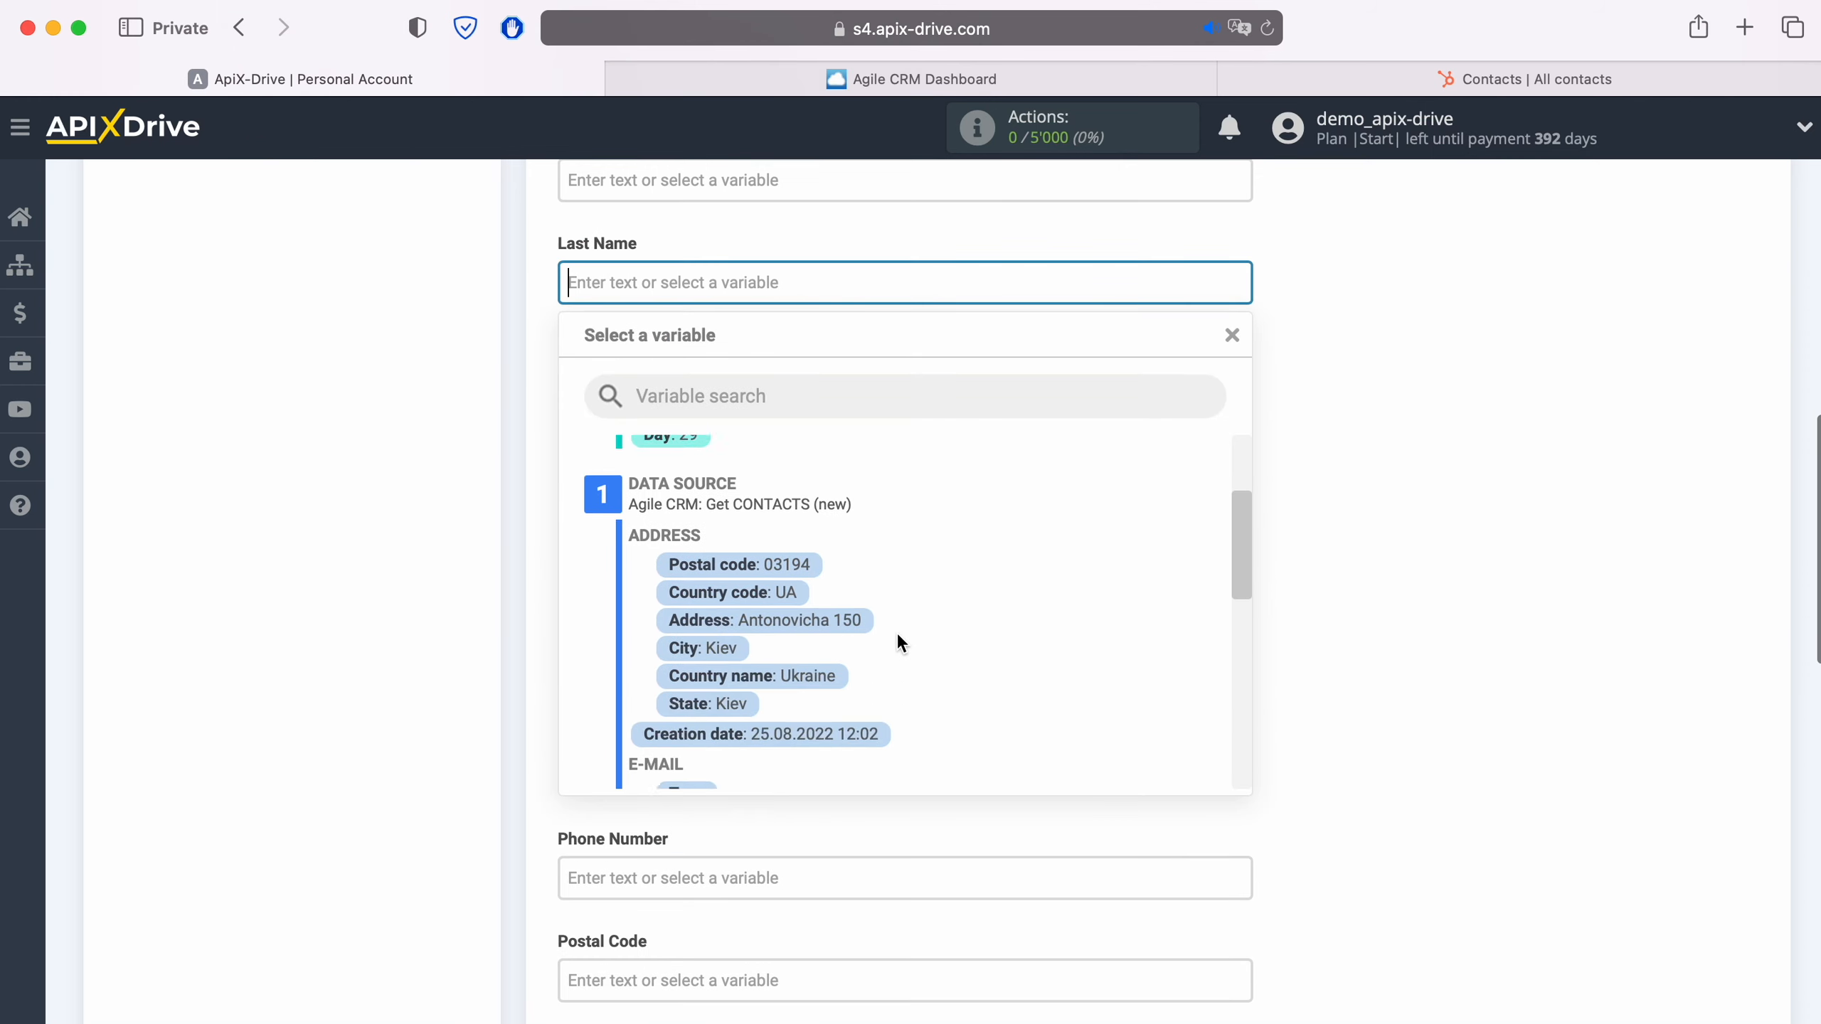
{"action": "scroll", "coordinate": [896, 631], "scroll_direction": "down", "scroll_amount": 2}
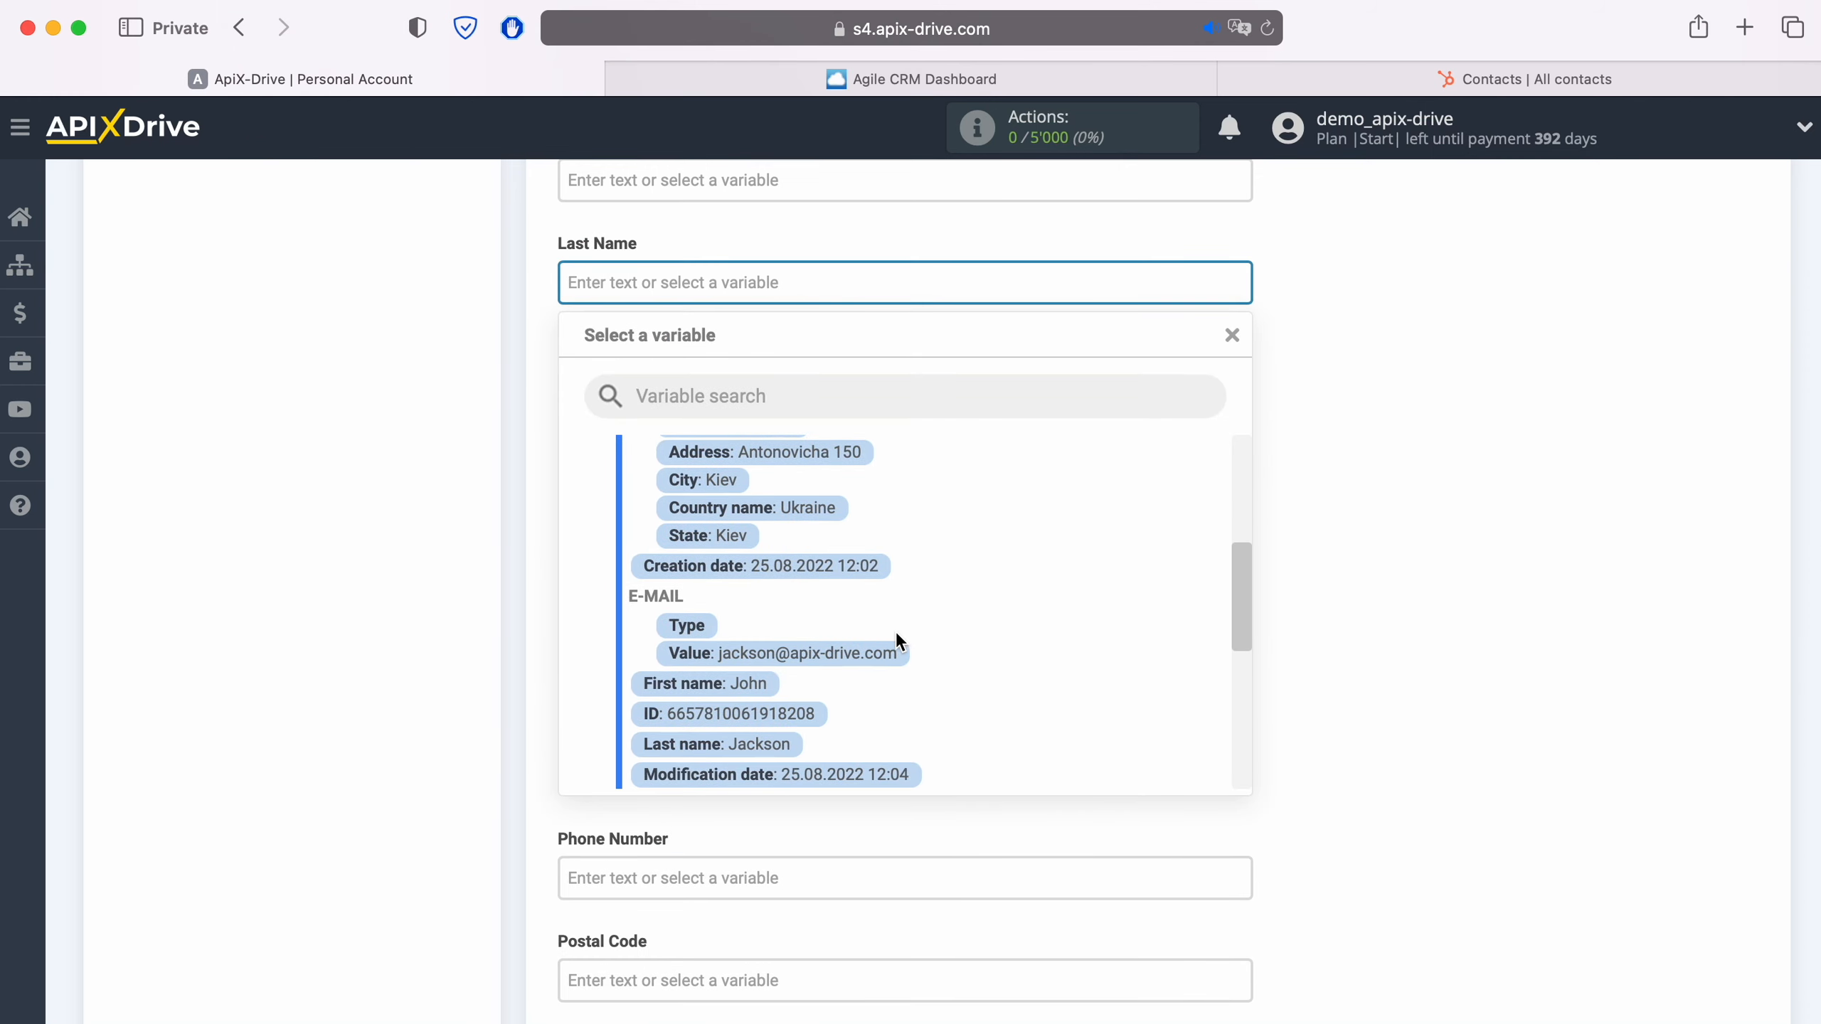
{"action": "left_click", "coordinate": [759, 748]}
- Fill the Job Title field with the fixed text "New CONTACT from AgileCRM"
{"action": "scroll", "coordinate": [764, 753], "scroll_direction": "up", "scroll_amount": 2}
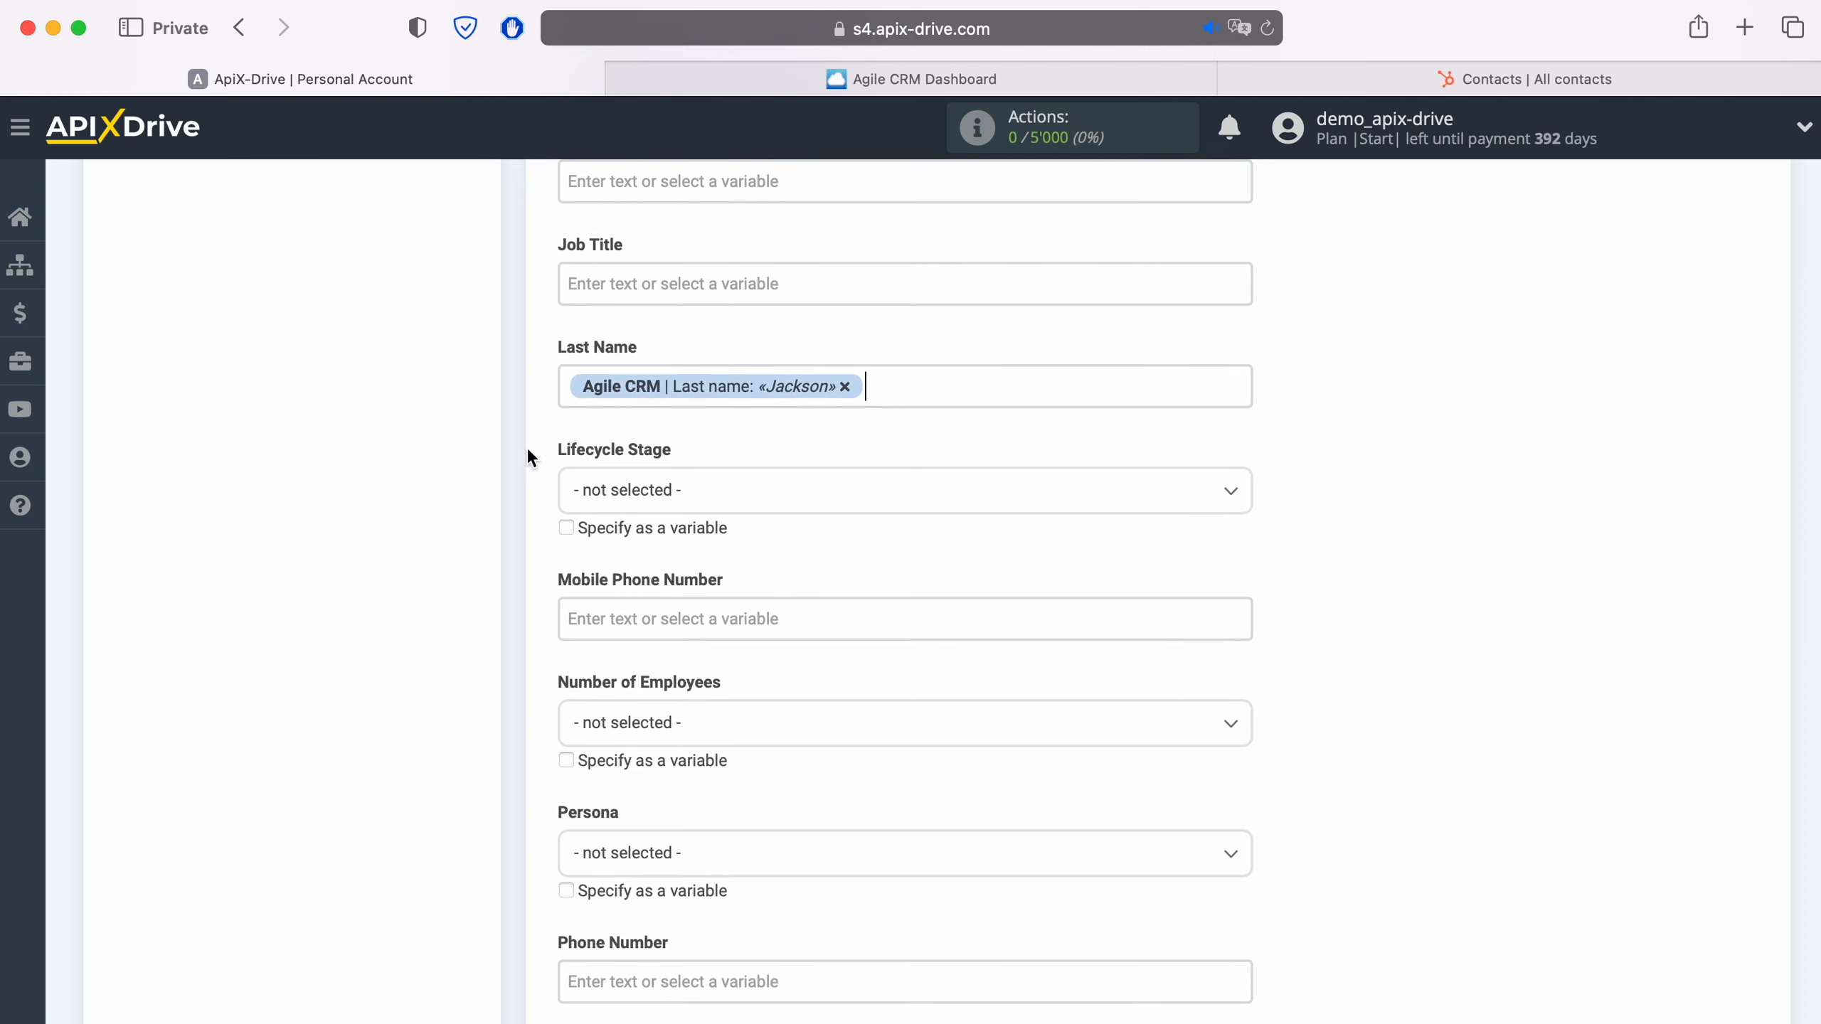
{"action": "left_click", "coordinate": [638, 282]}
{"action": "type", "text": "New CON"}
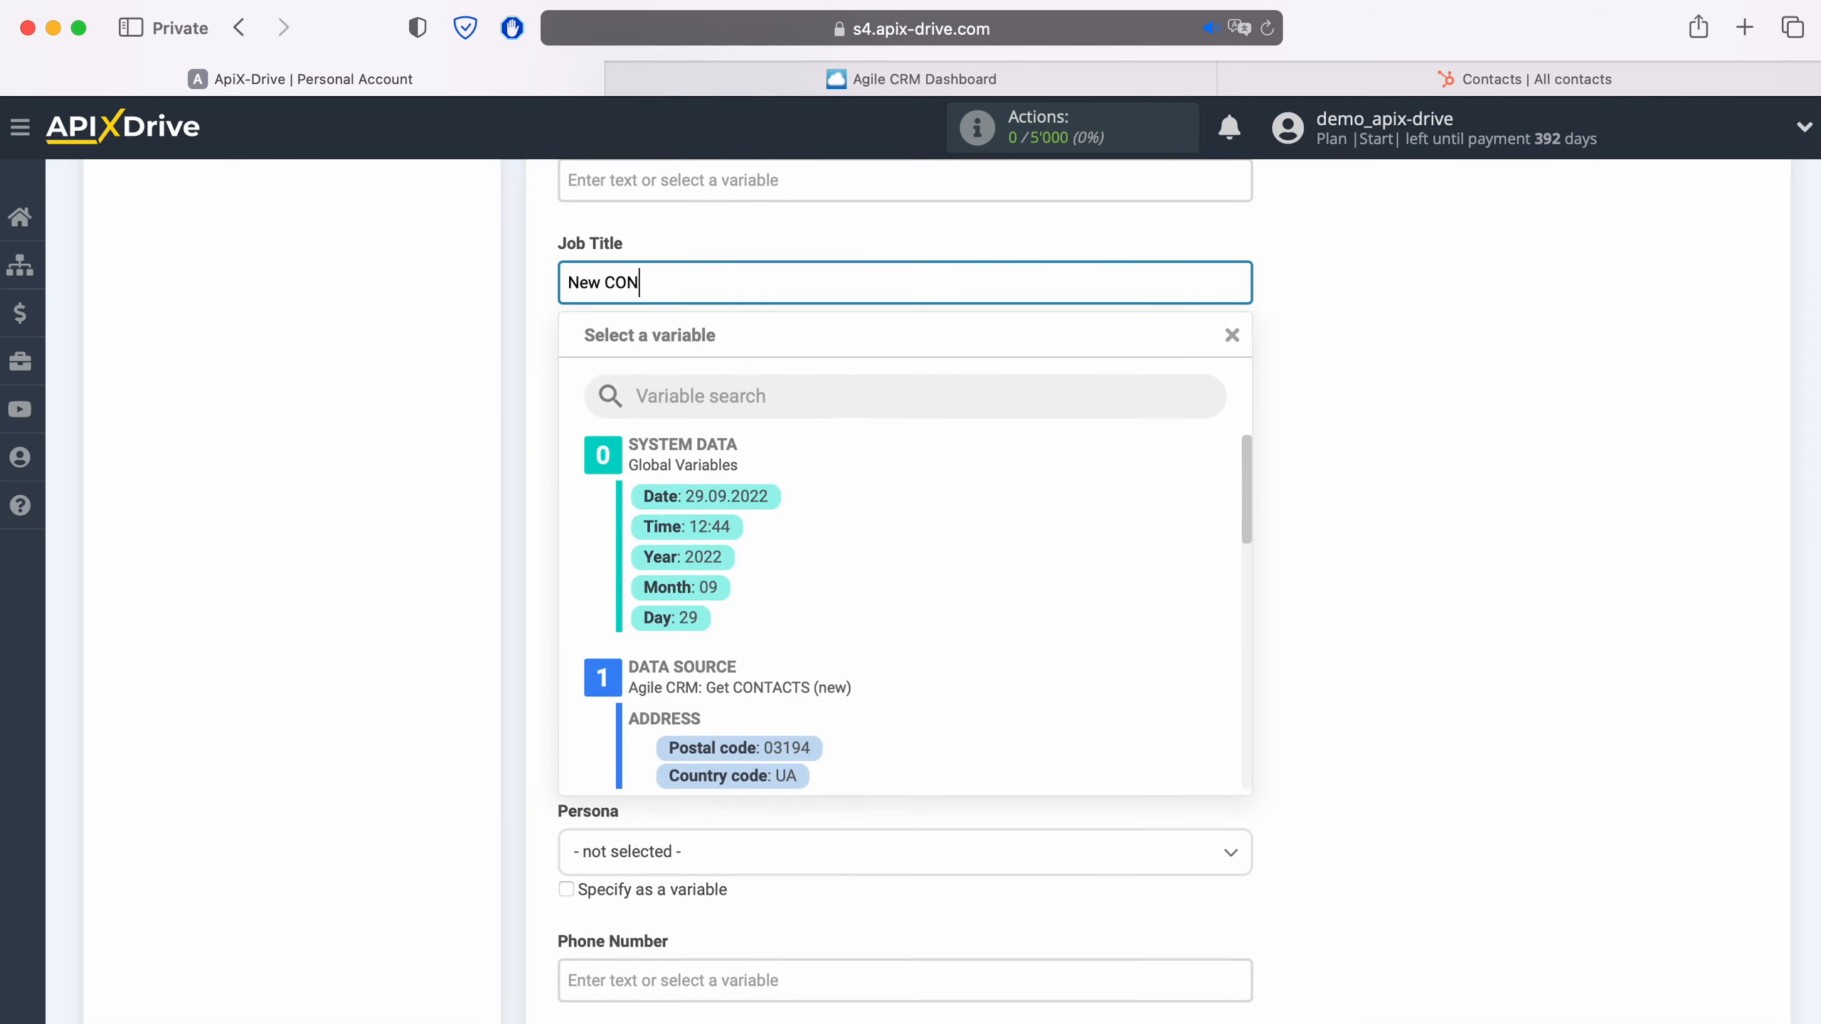
{"action": "type", "text": "TACT from AgileCRM"}
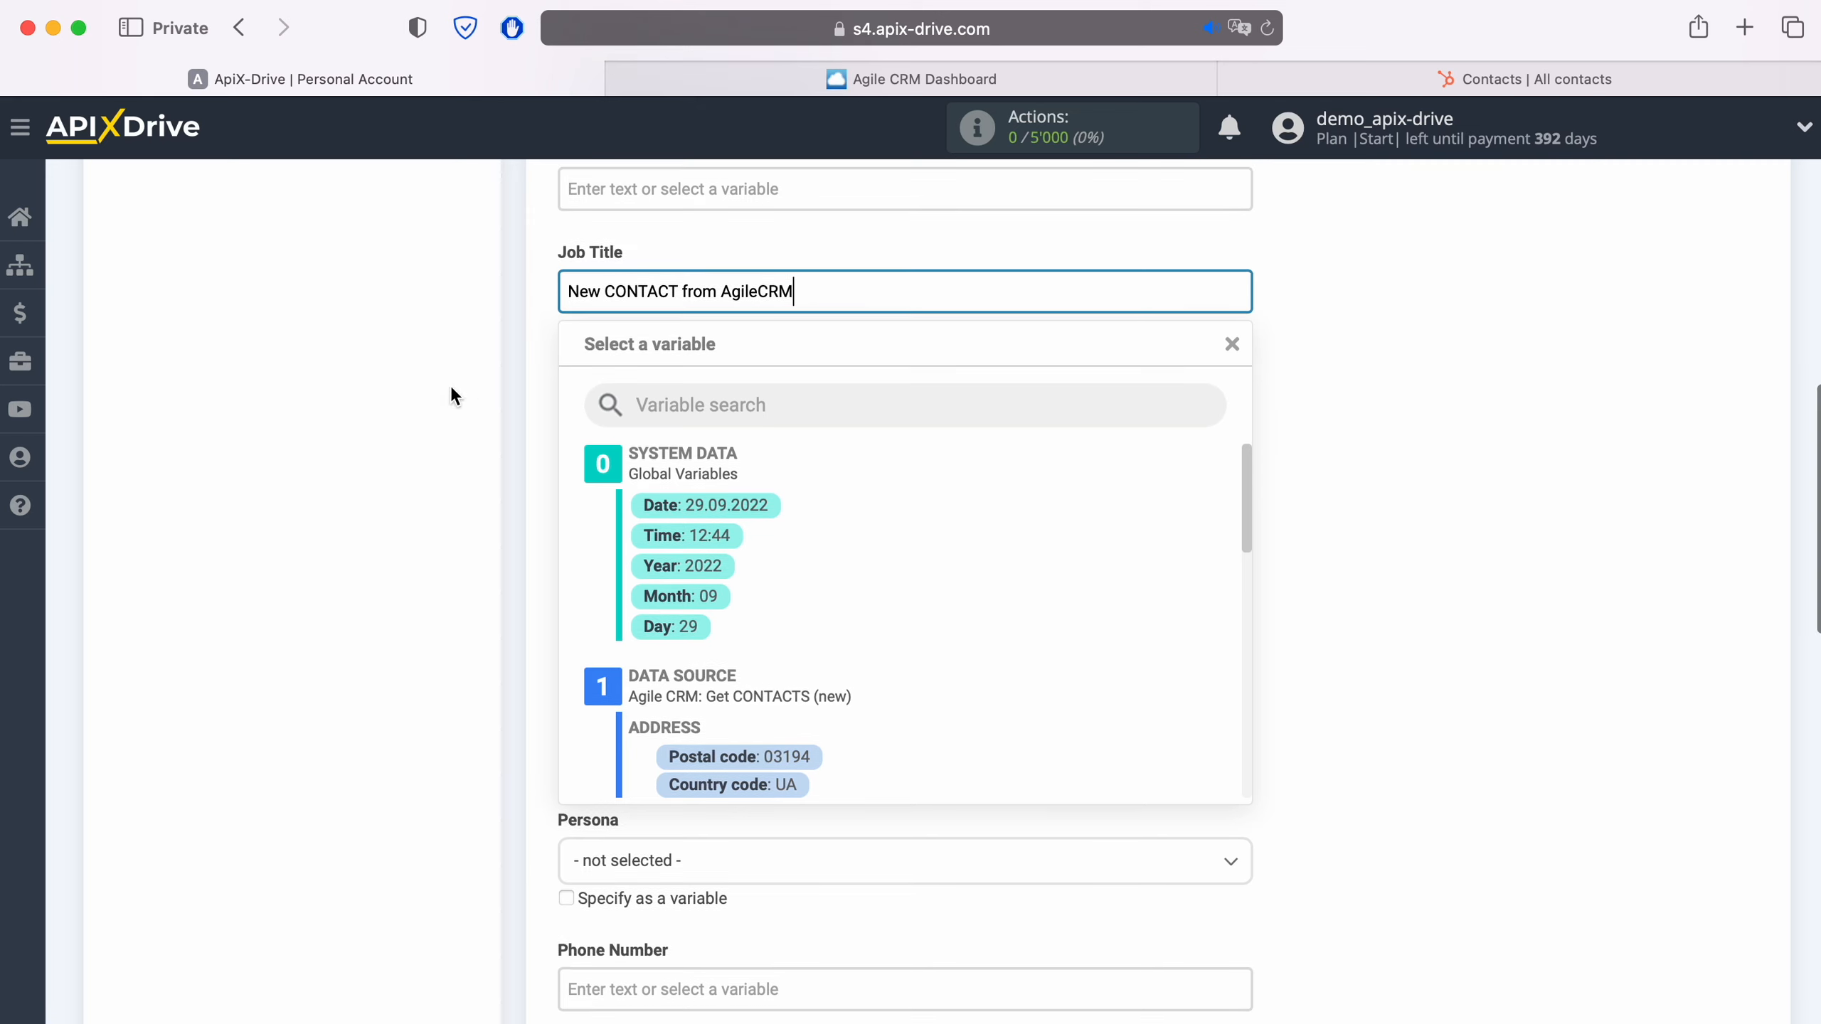
{"action": "left_click", "coordinate": [331, 423]}
- Map the Mobile Phone Number field to the Value variable in the Agile CRM Phone group
{"action": "scroll", "coordinate": [392, 491], "scroll_direction": "down", "scroll_amount": 3}
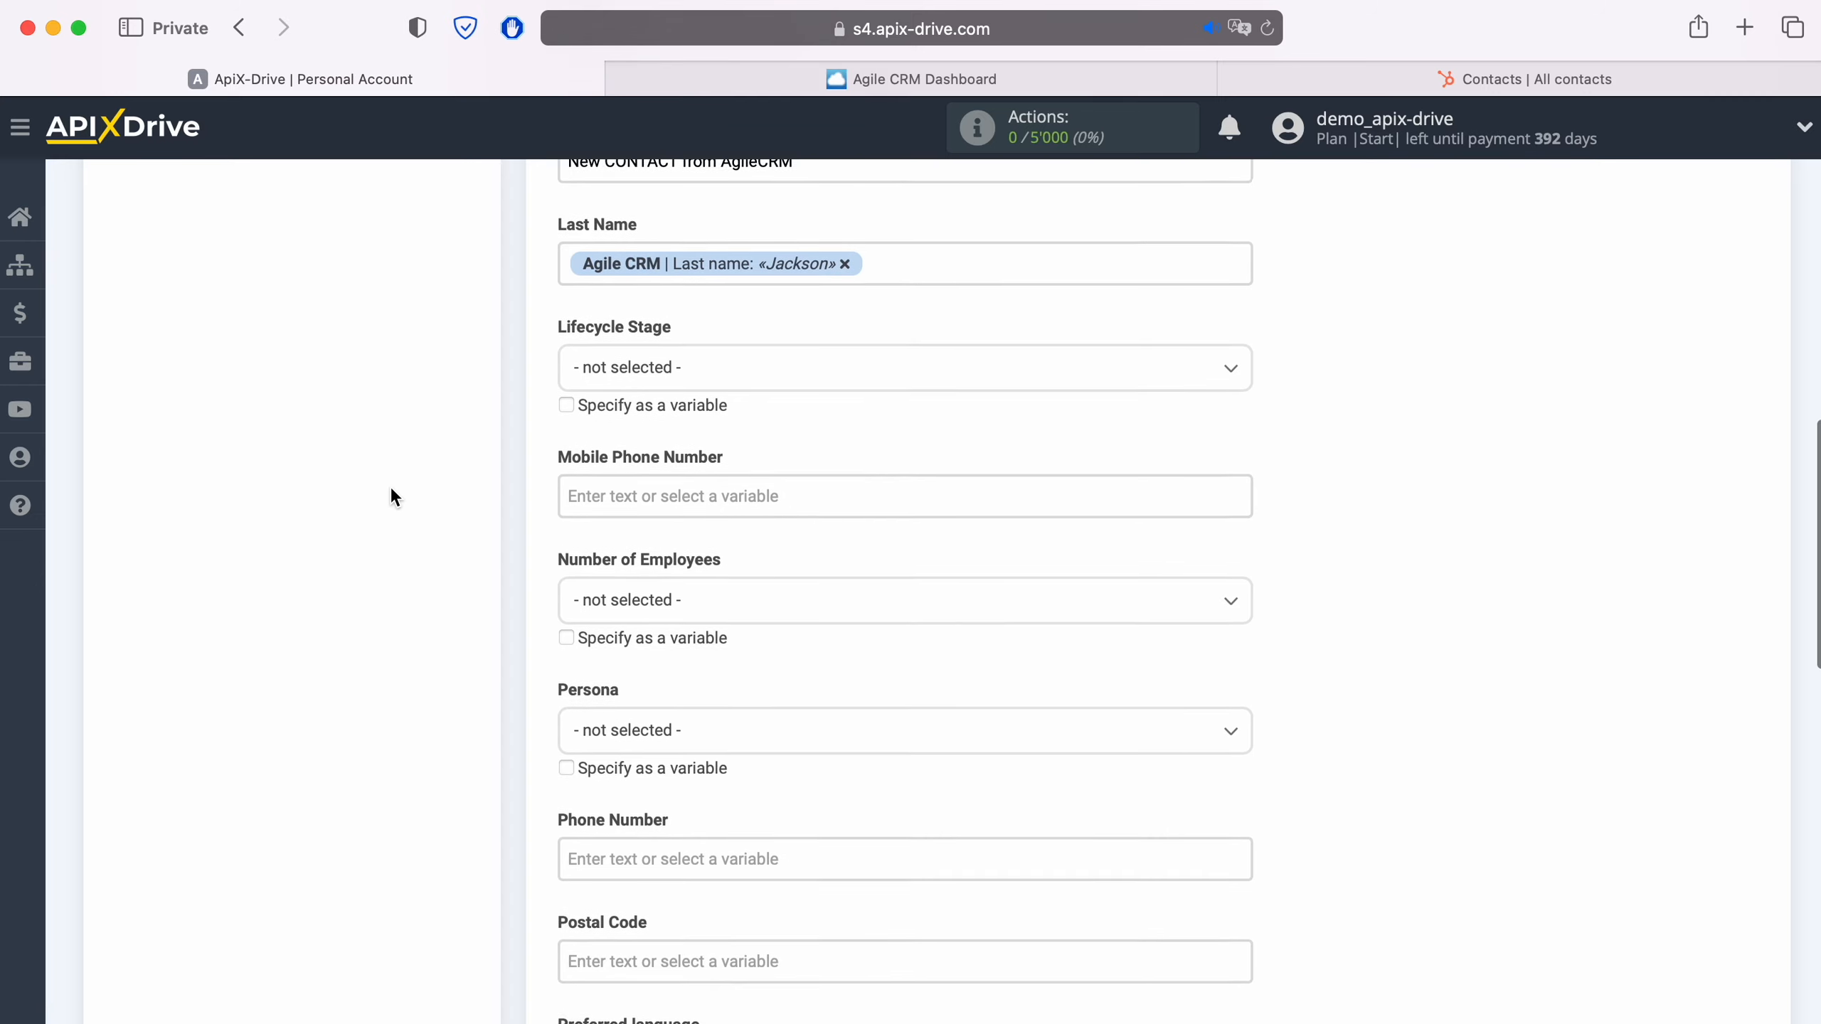
{"action": "left_click", "coordinate": [670, 453]}
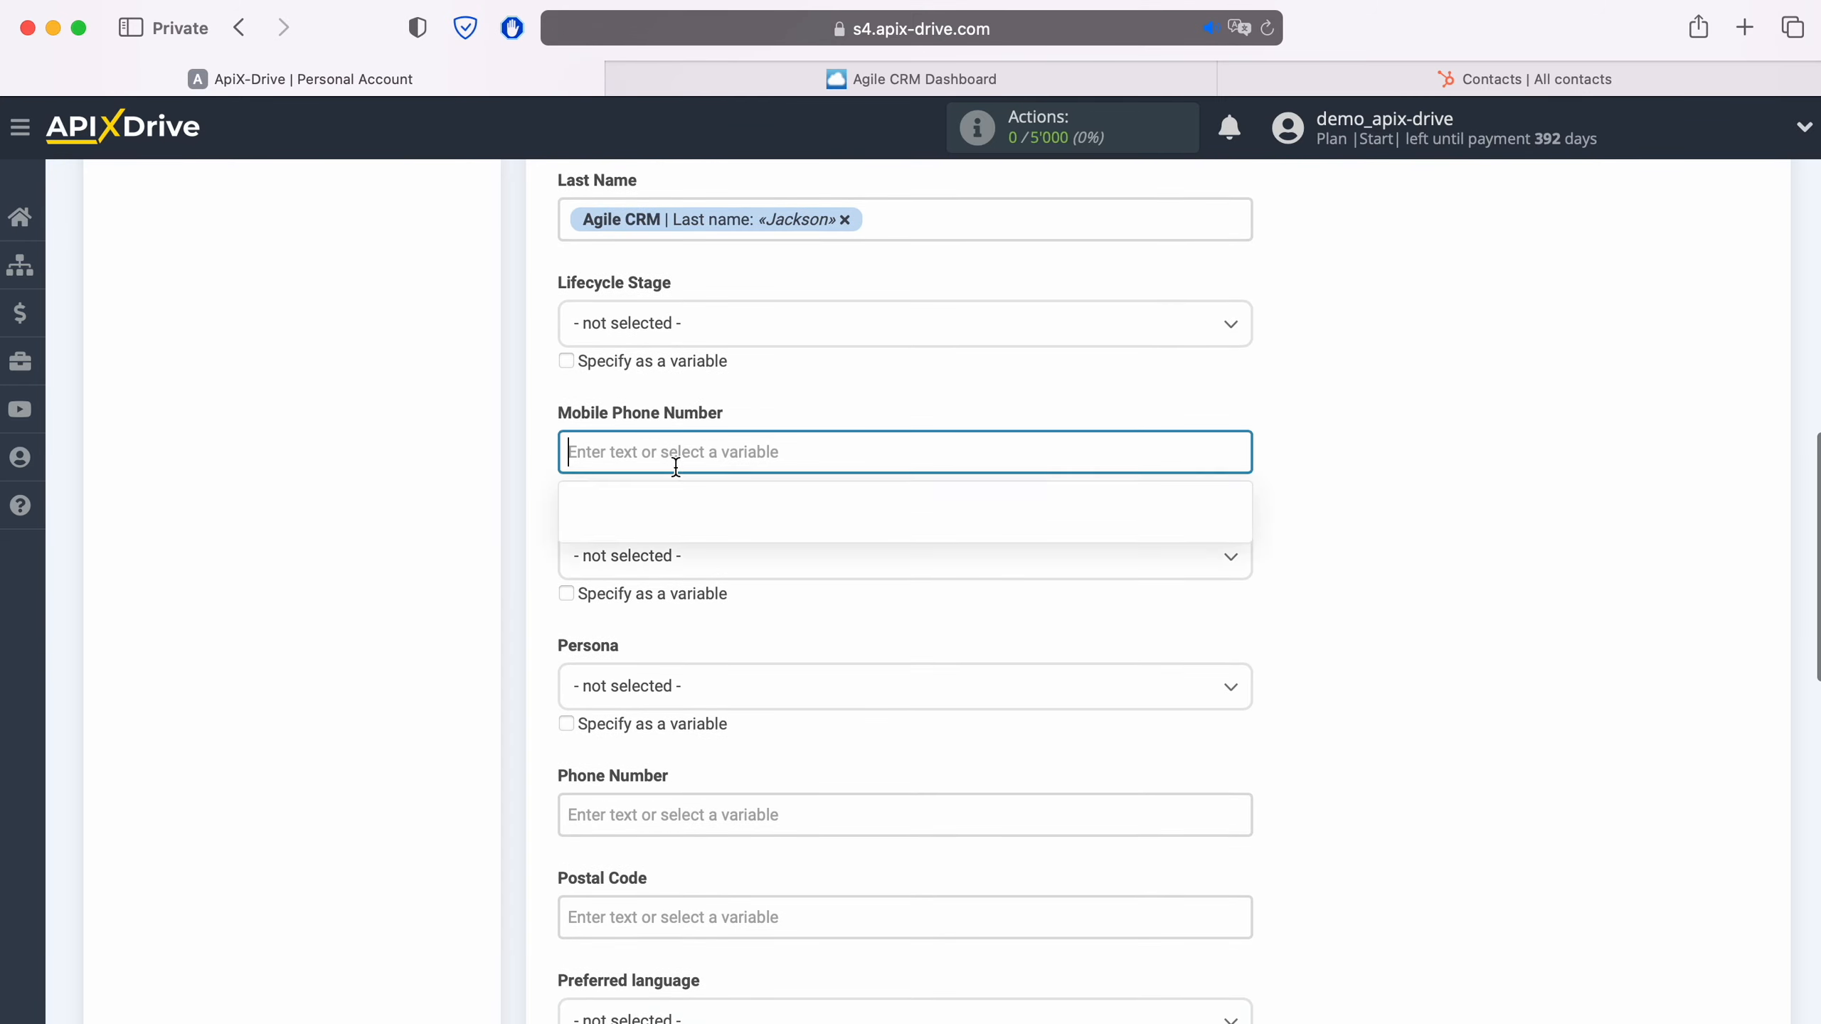
{"action": "scroll", "coordinate": [860, 516], "scroll_direction": "down", "scroll_amount": 3}
{"action": "scroll", "coordinate": [1038, 584], "scroll_direction": "down", "scroll_amount": 2}
{"action": "scroll", "coordinate": [1032, 581], "scroll_direction": "down", "scroll_amount": 4}
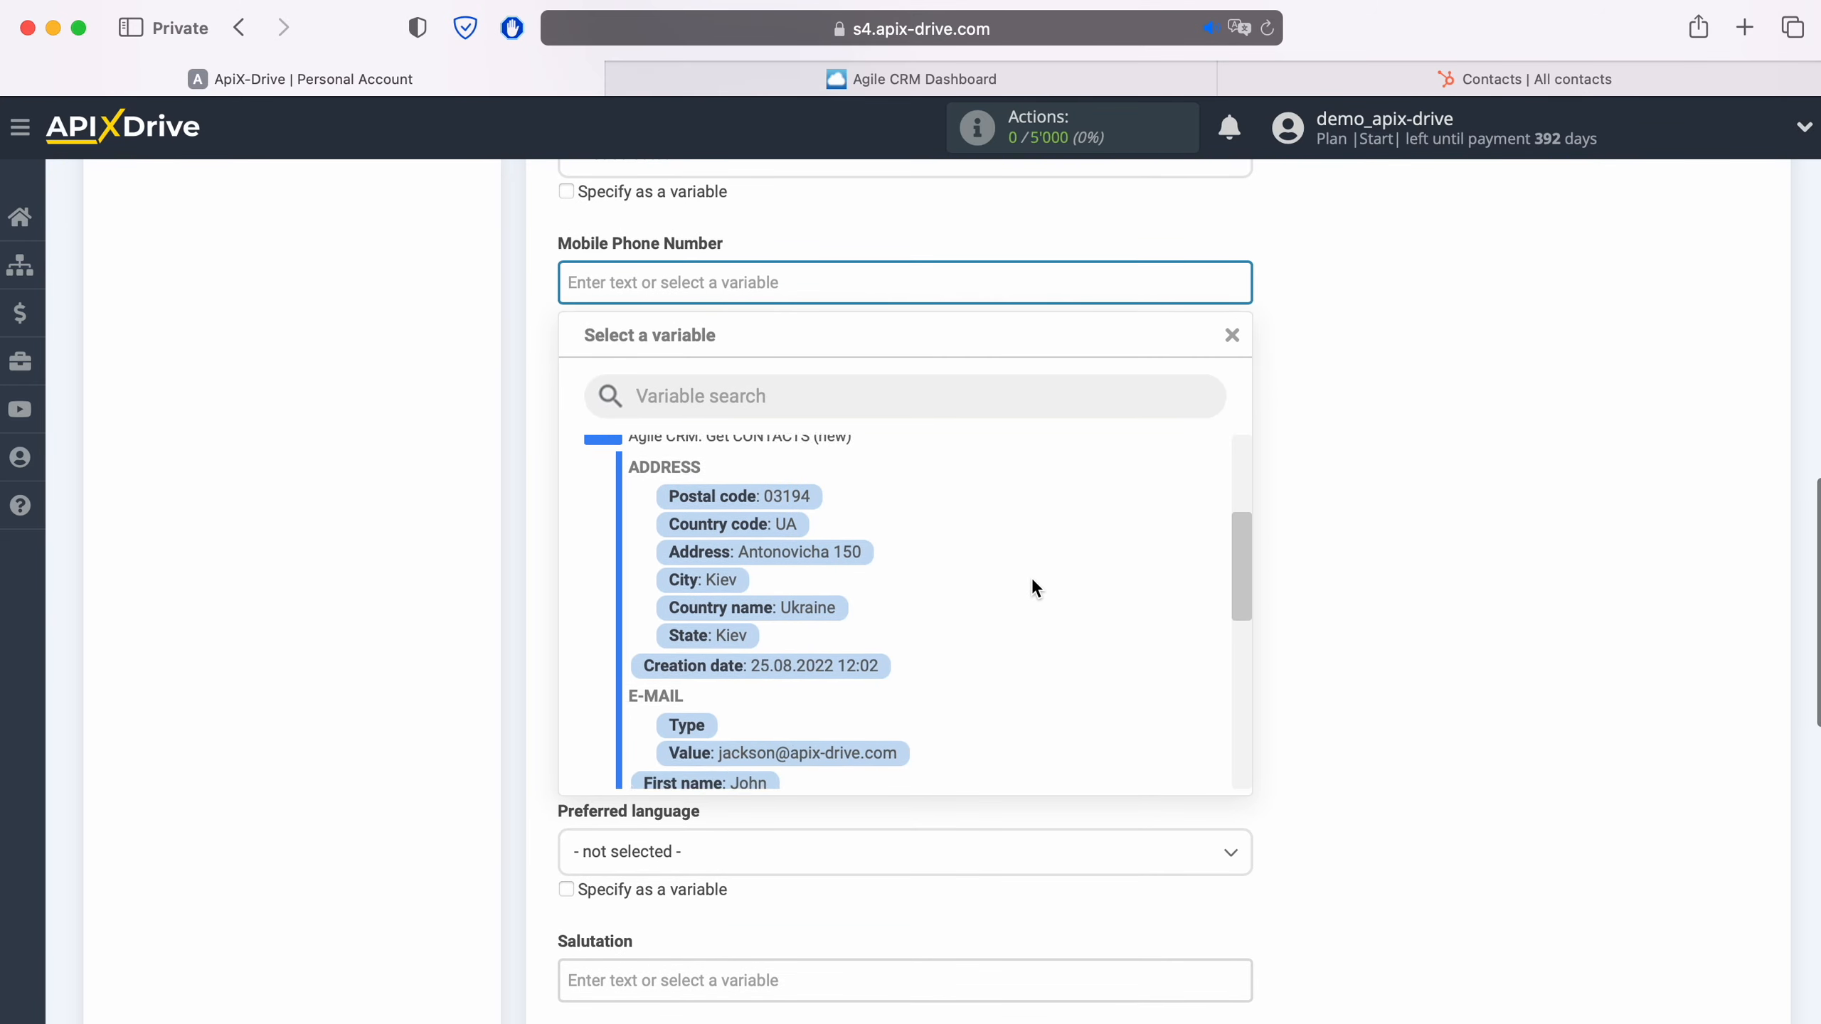
{"action": "scroll", "coordinate": [1032, 579], "scroll_direction": "down", "scroll_amount": 2}
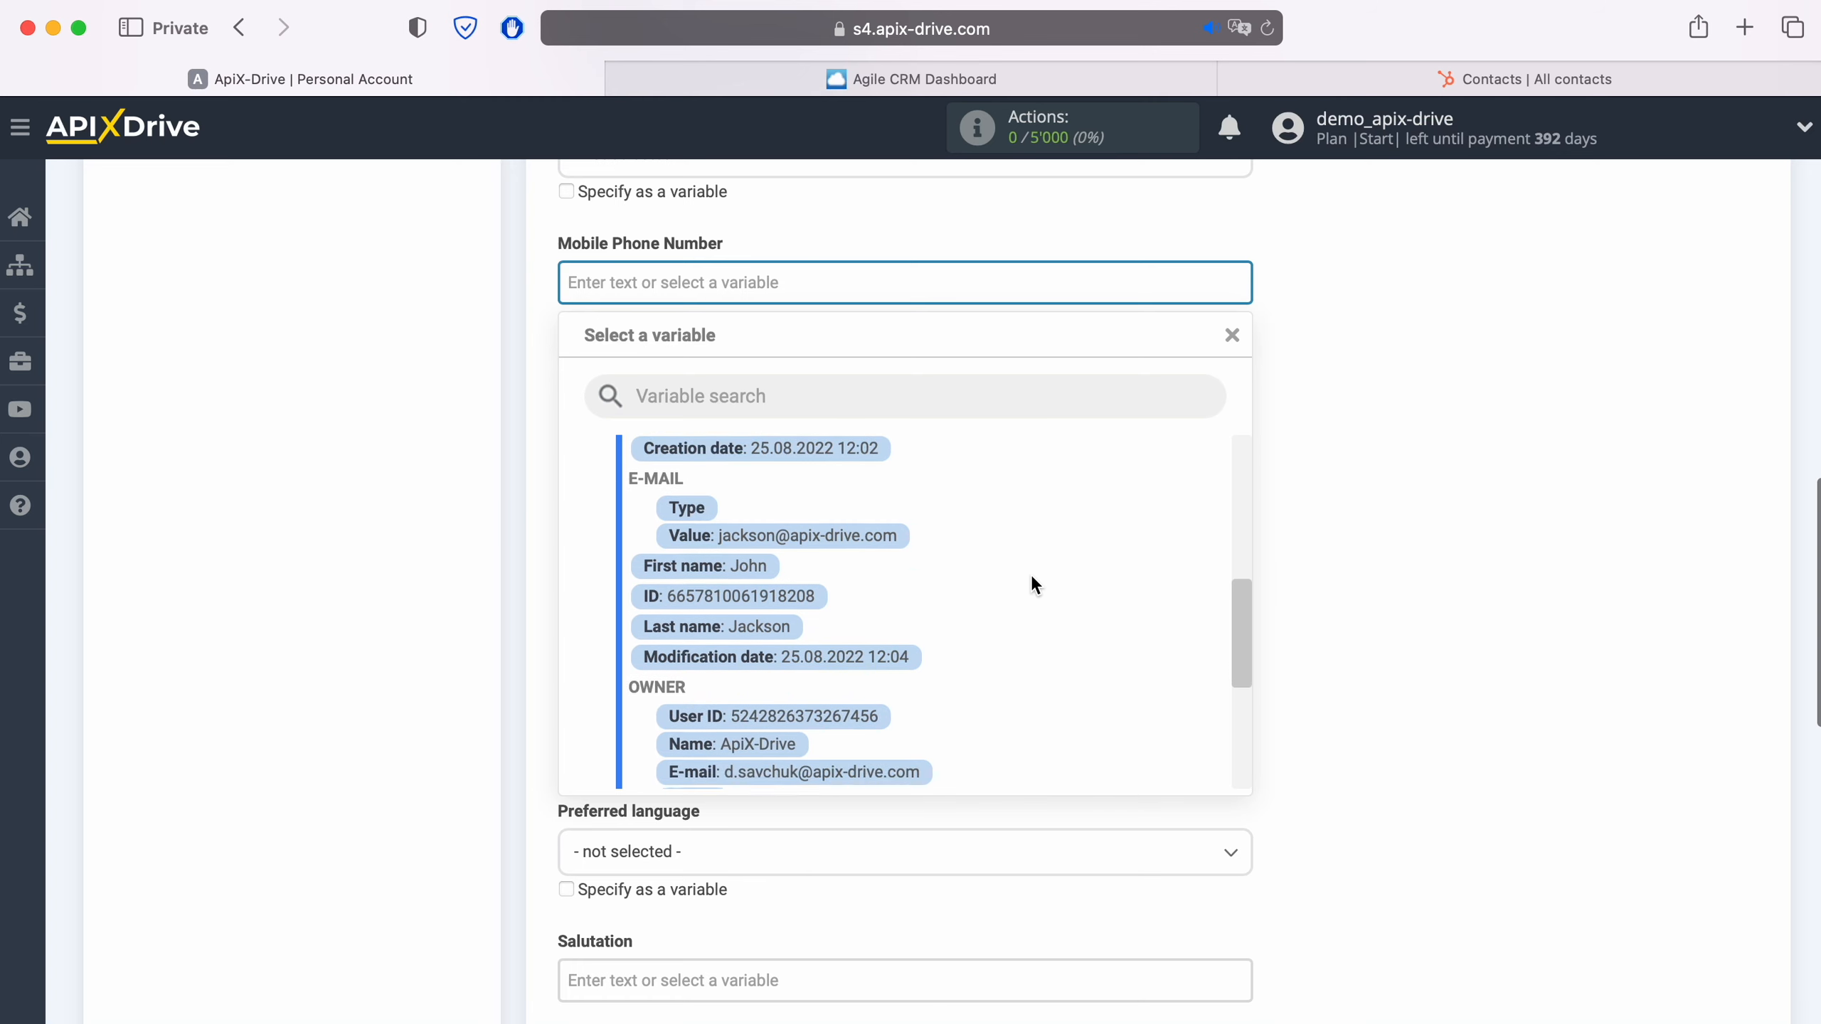
{"action": "scroll", "coordinate": [1030, 584], "scroll_direction": "down", "scroll_amount": 2}
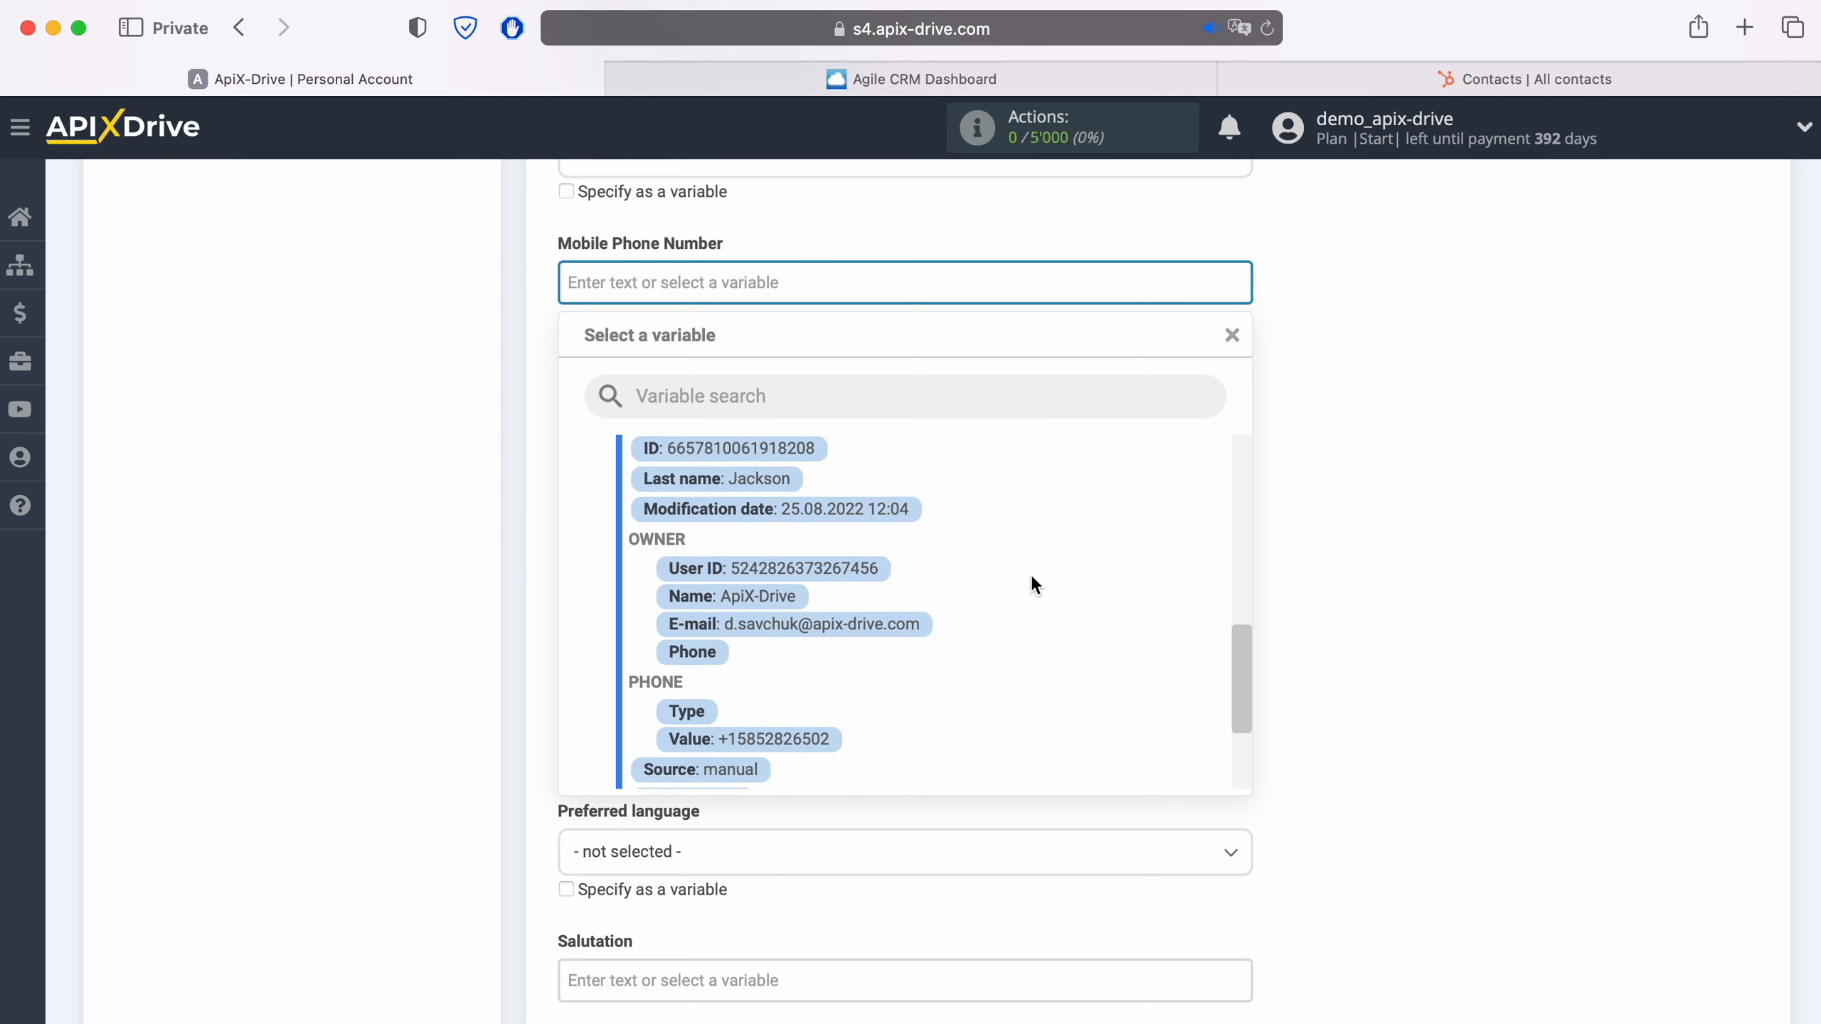
{"action": "left_click", "coordinate": [776, 732]}
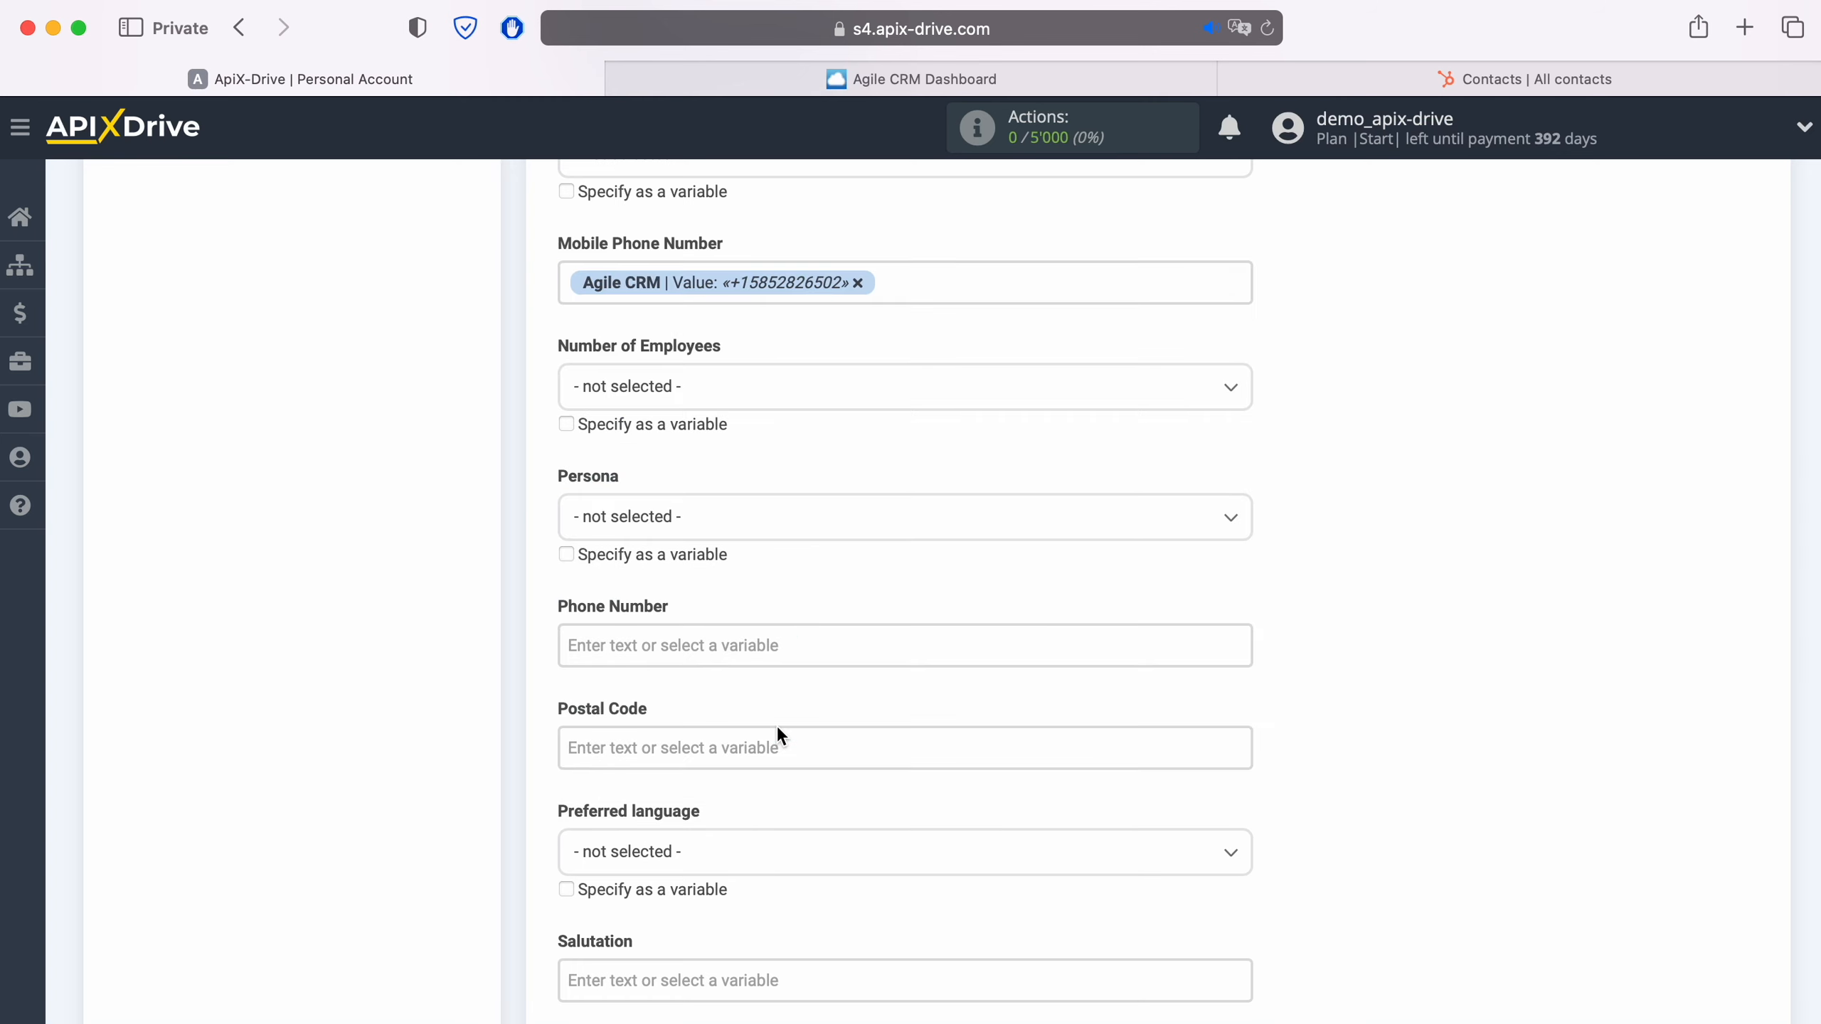
- Map the Phone Number field to the Value variable in the Agile CRM Phone group
{"action": "scroll", "coordinate": [776, 731], "scroll_direction": "down", "scroll_amount": 2}
{"action": "left_click", "coordinate": [723, 506]}
{"action": "scroll", "coordinate": [930, 629], "scroll_direction": "down", "scroll_amount": 5}
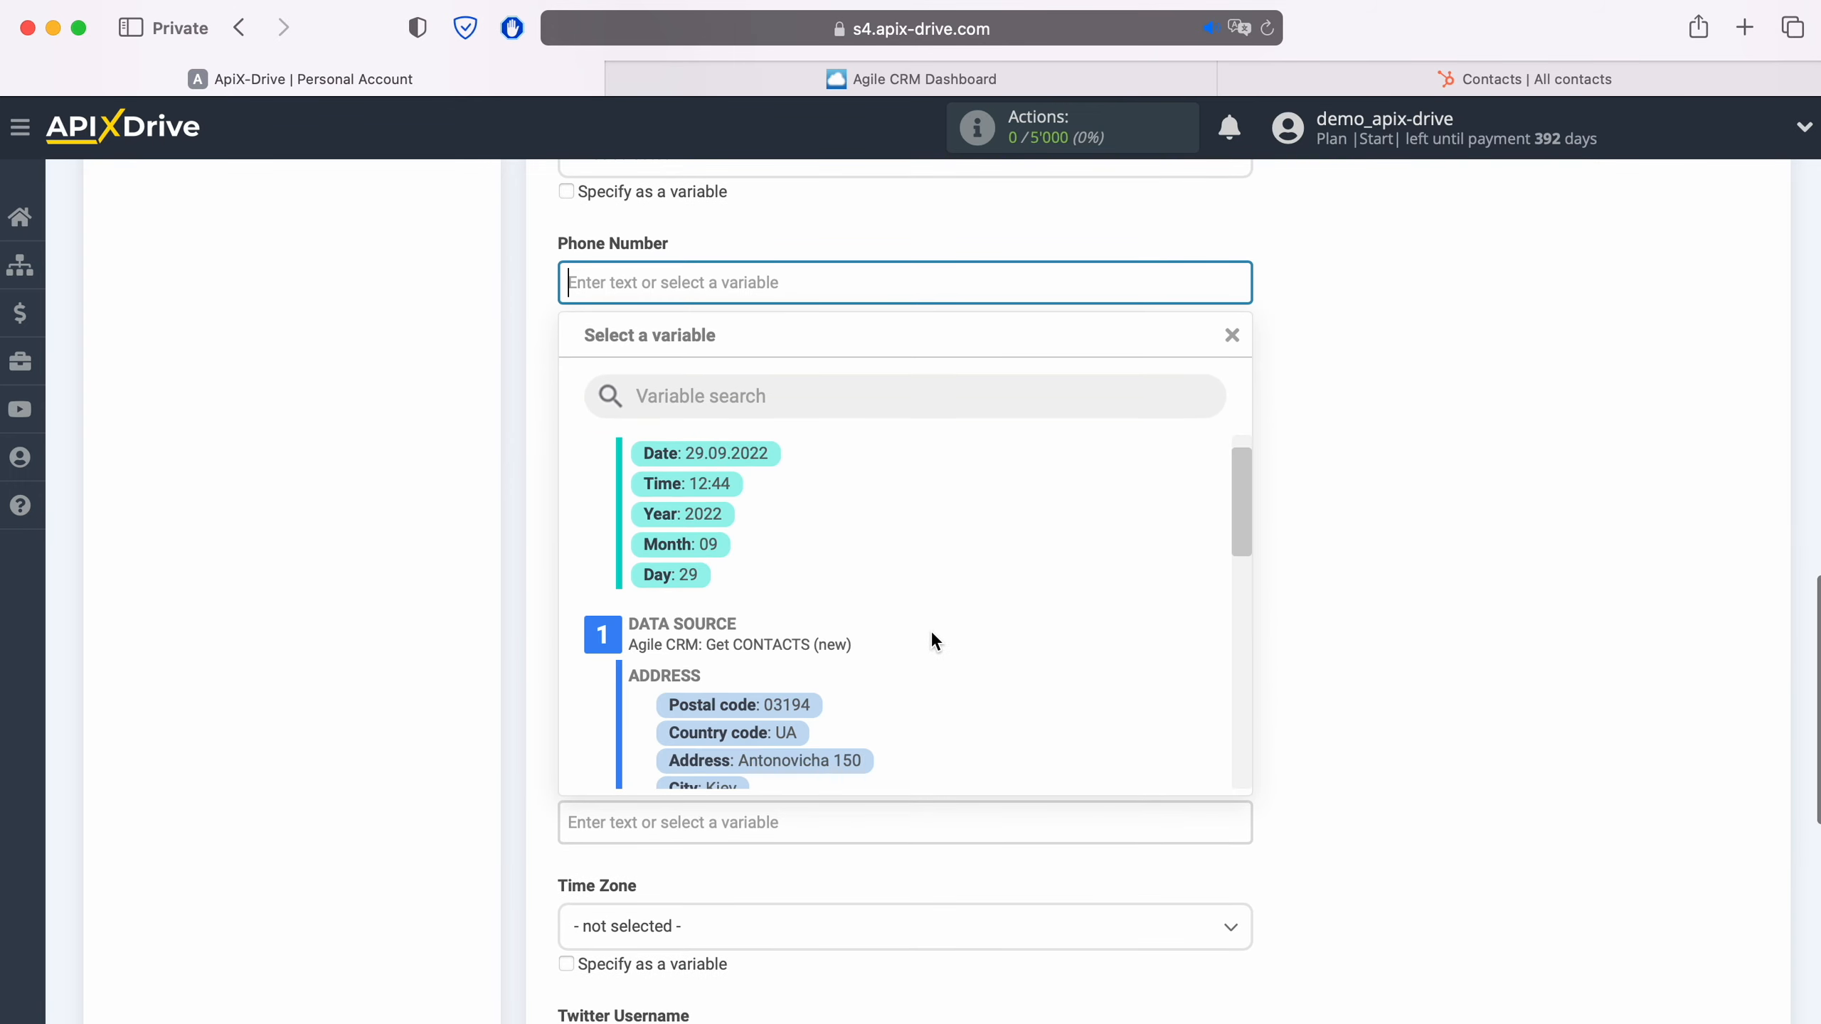
{"action": "scroll", "coordinate": [930, 628], "scroll_direction": "down", "scroll_amount": 5}
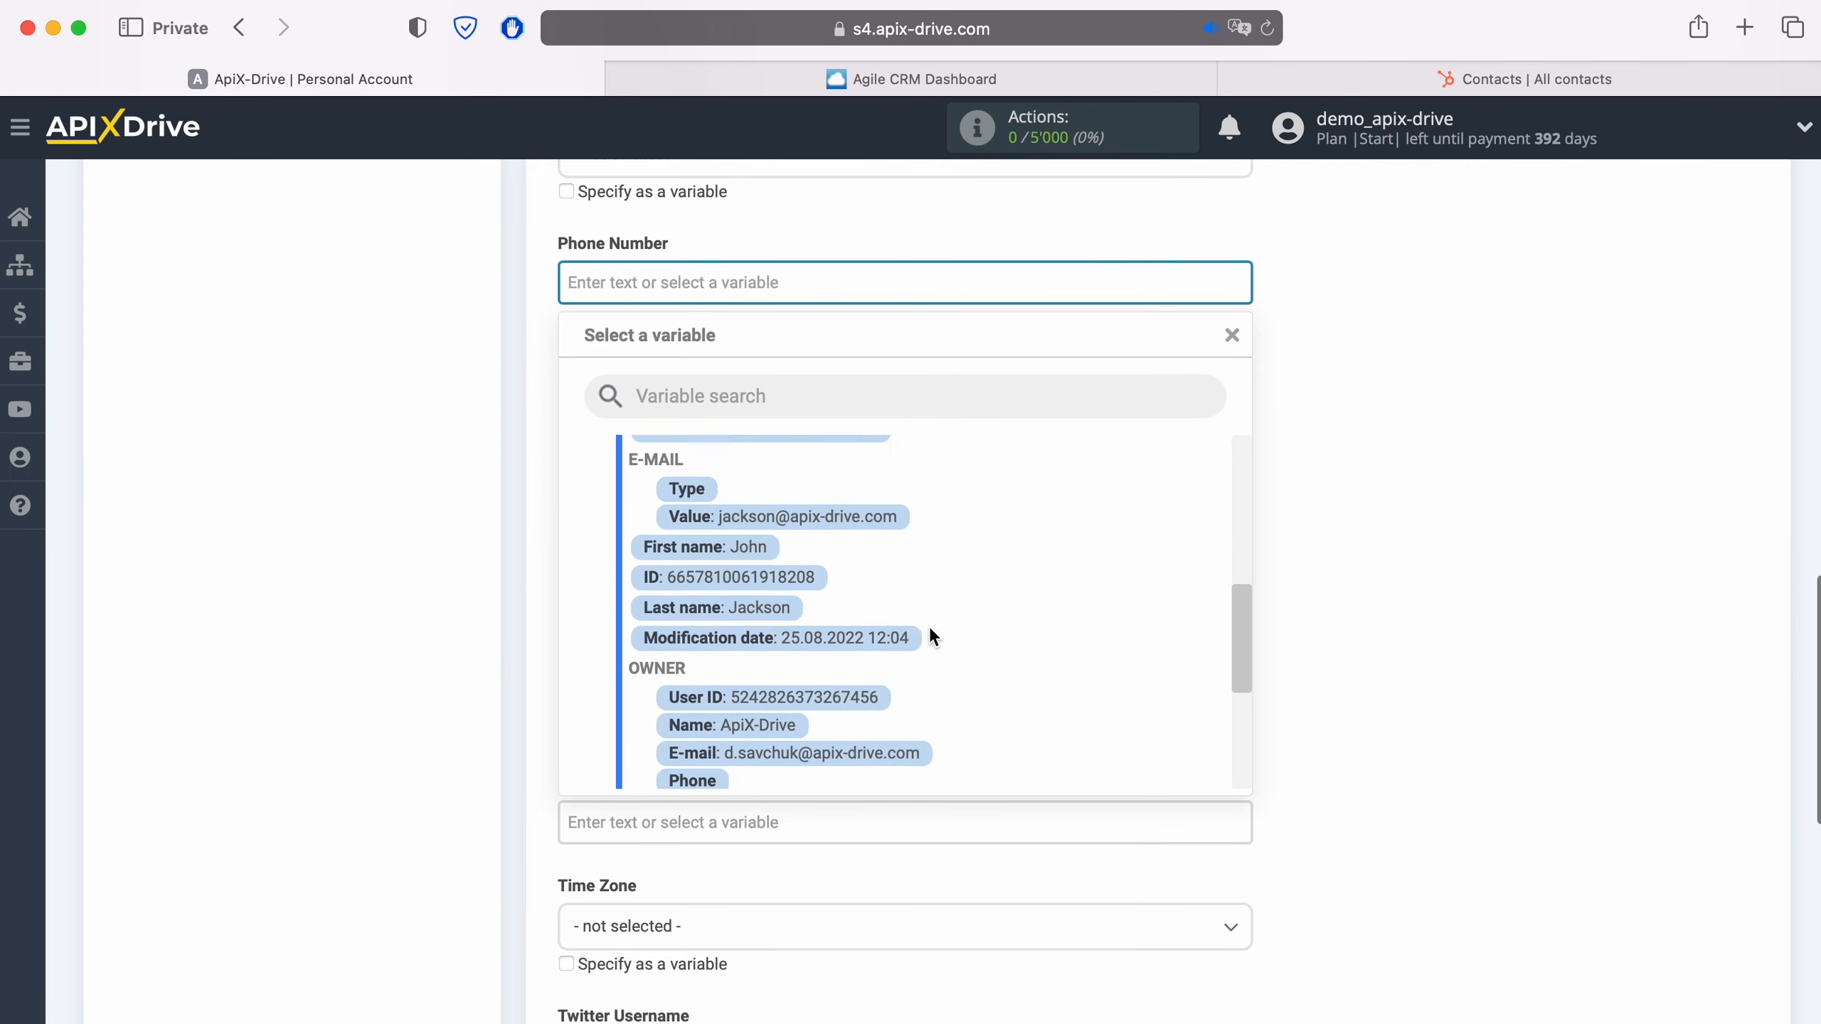
{"action": "left_click", "coordinate": [826, 687]}
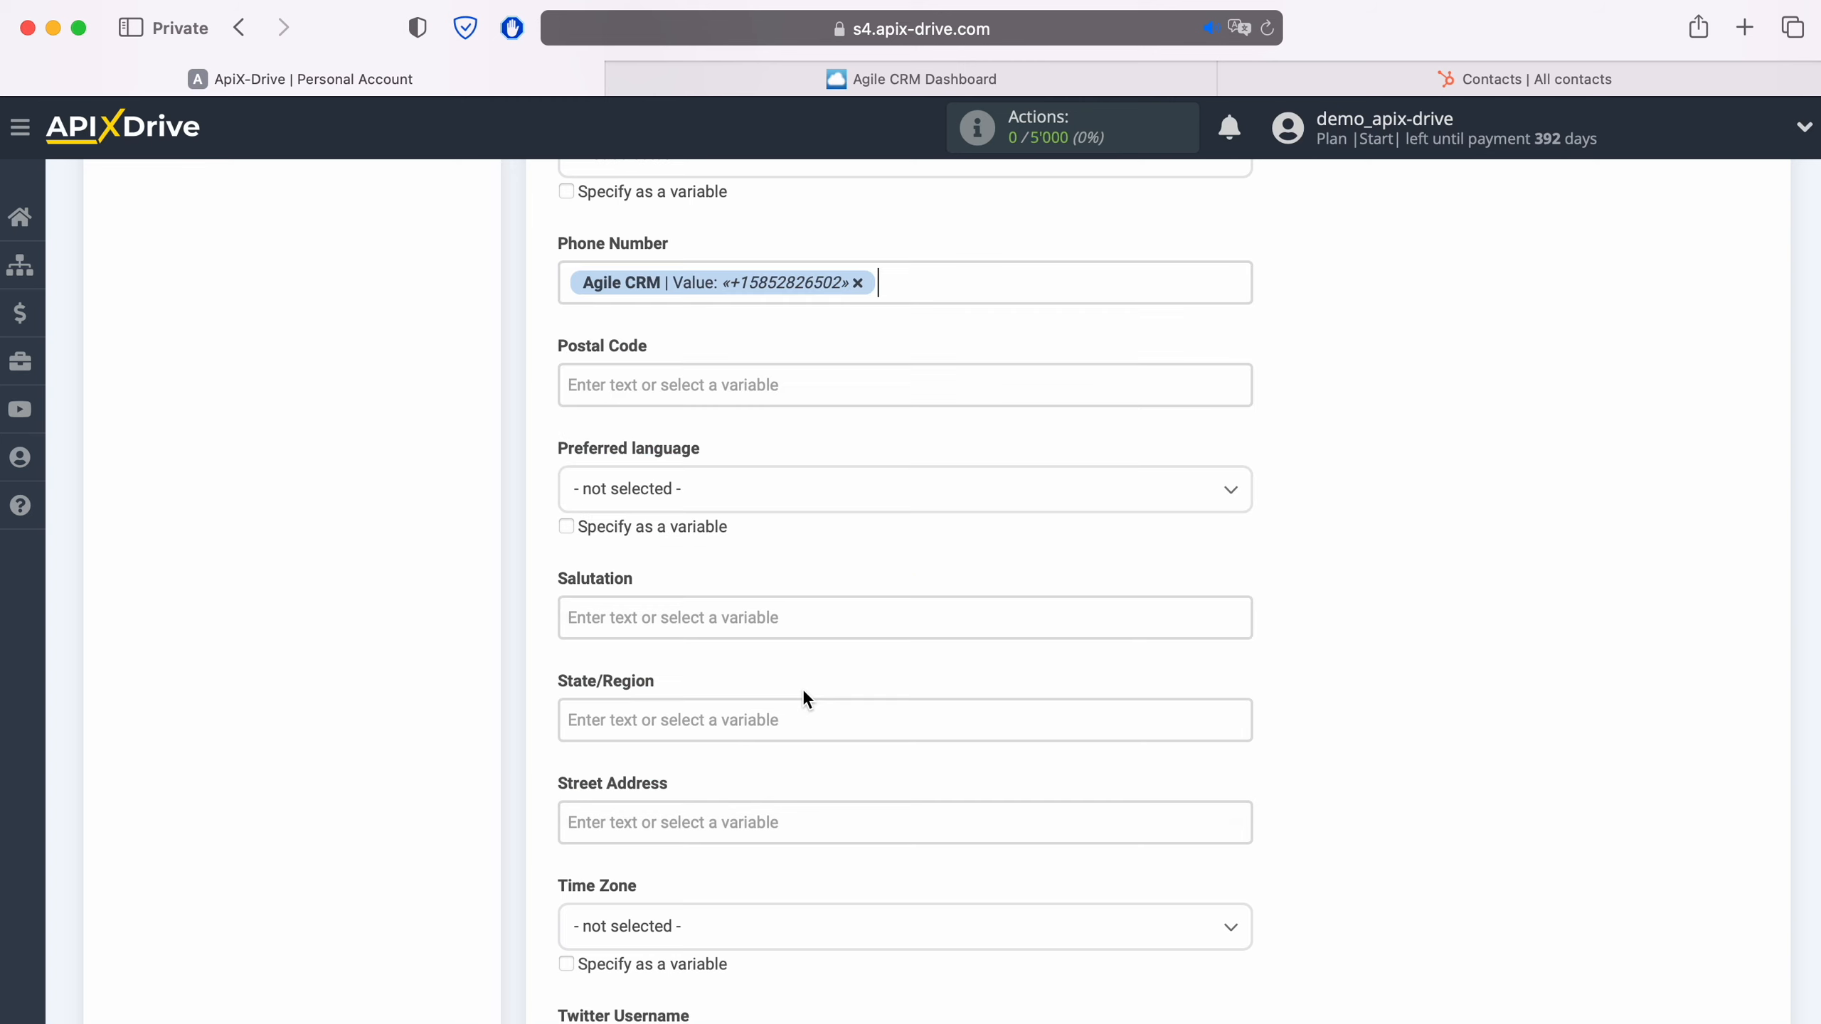
- Map the Website URL field to the Agile CRM website Value variable and continue to the destination test data
{"action": "scroll", "coordinate": [802, 689], "scroll_direction": "down", "scroll_amount": 4}
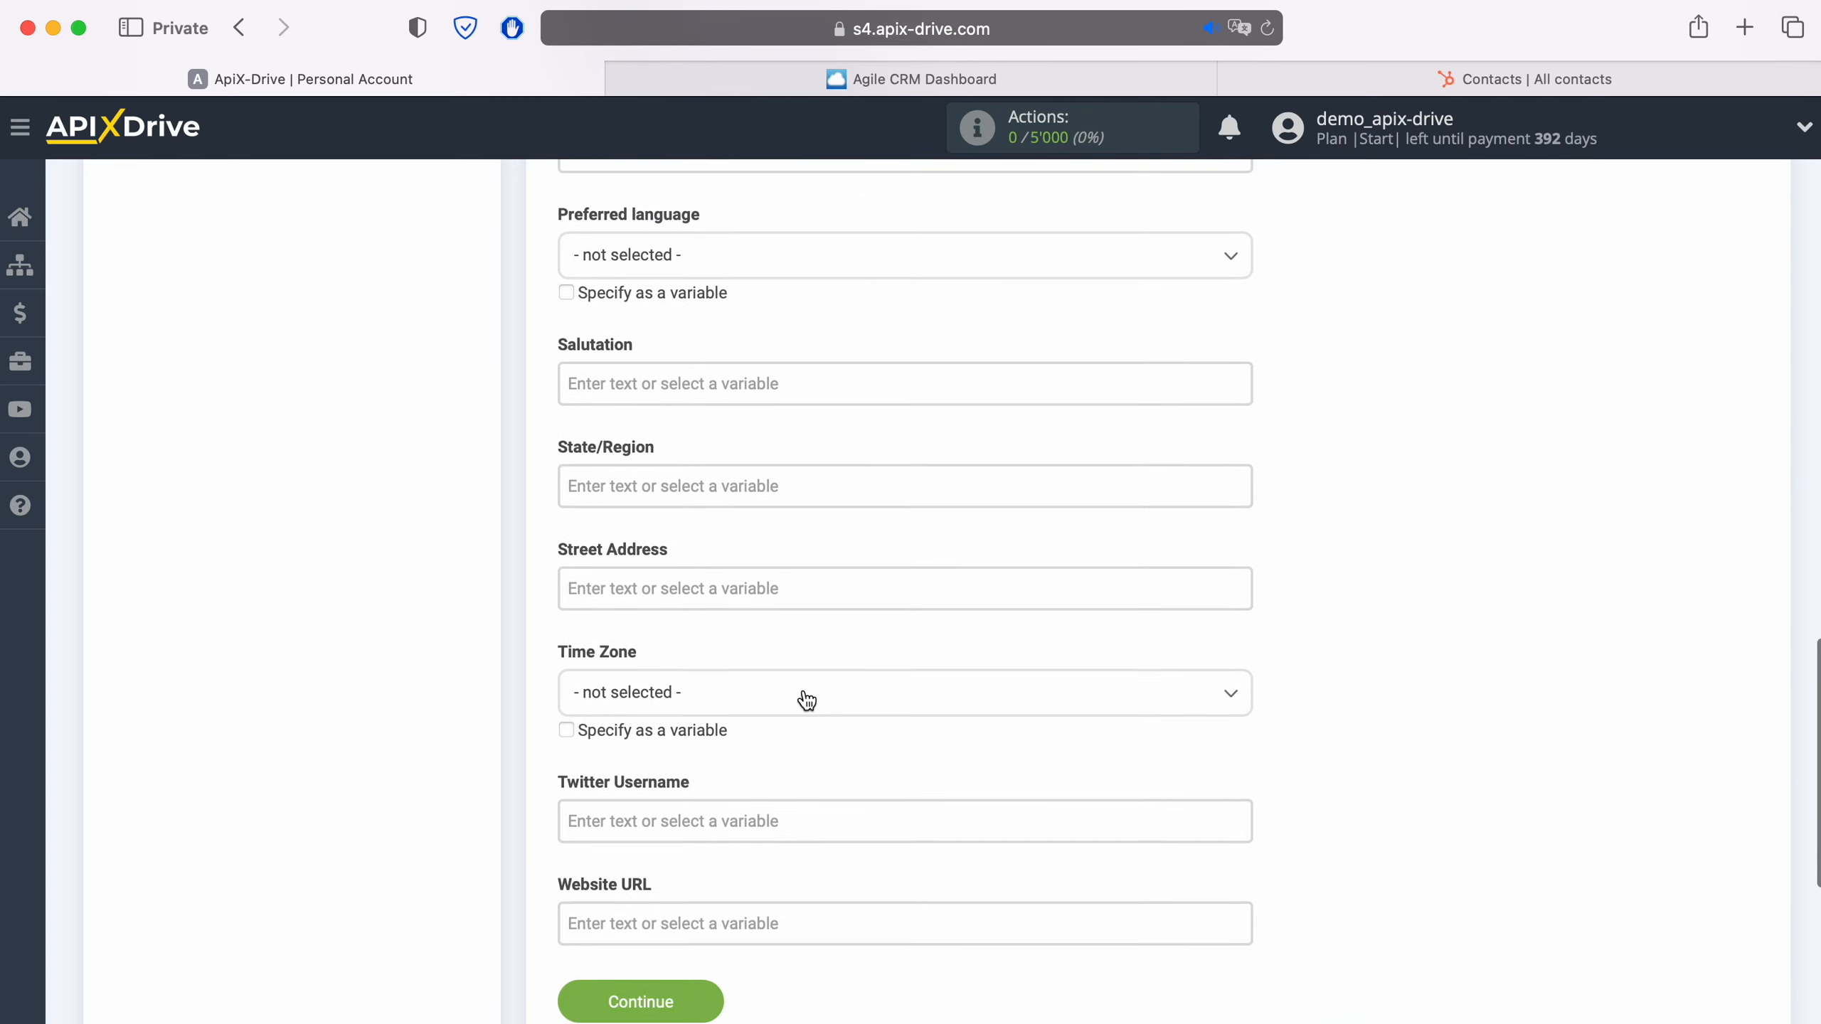
{"action": "scroll", "coordinate": [796, 696], "scroll_direction": "down", "scroll_amount": 1}
{"action": "left_click", "coordinate": [621, 903]}
{"action": "scroll", "coordinate": [752, 810], "scroll_direction": "down", "scroll_amount": 6}
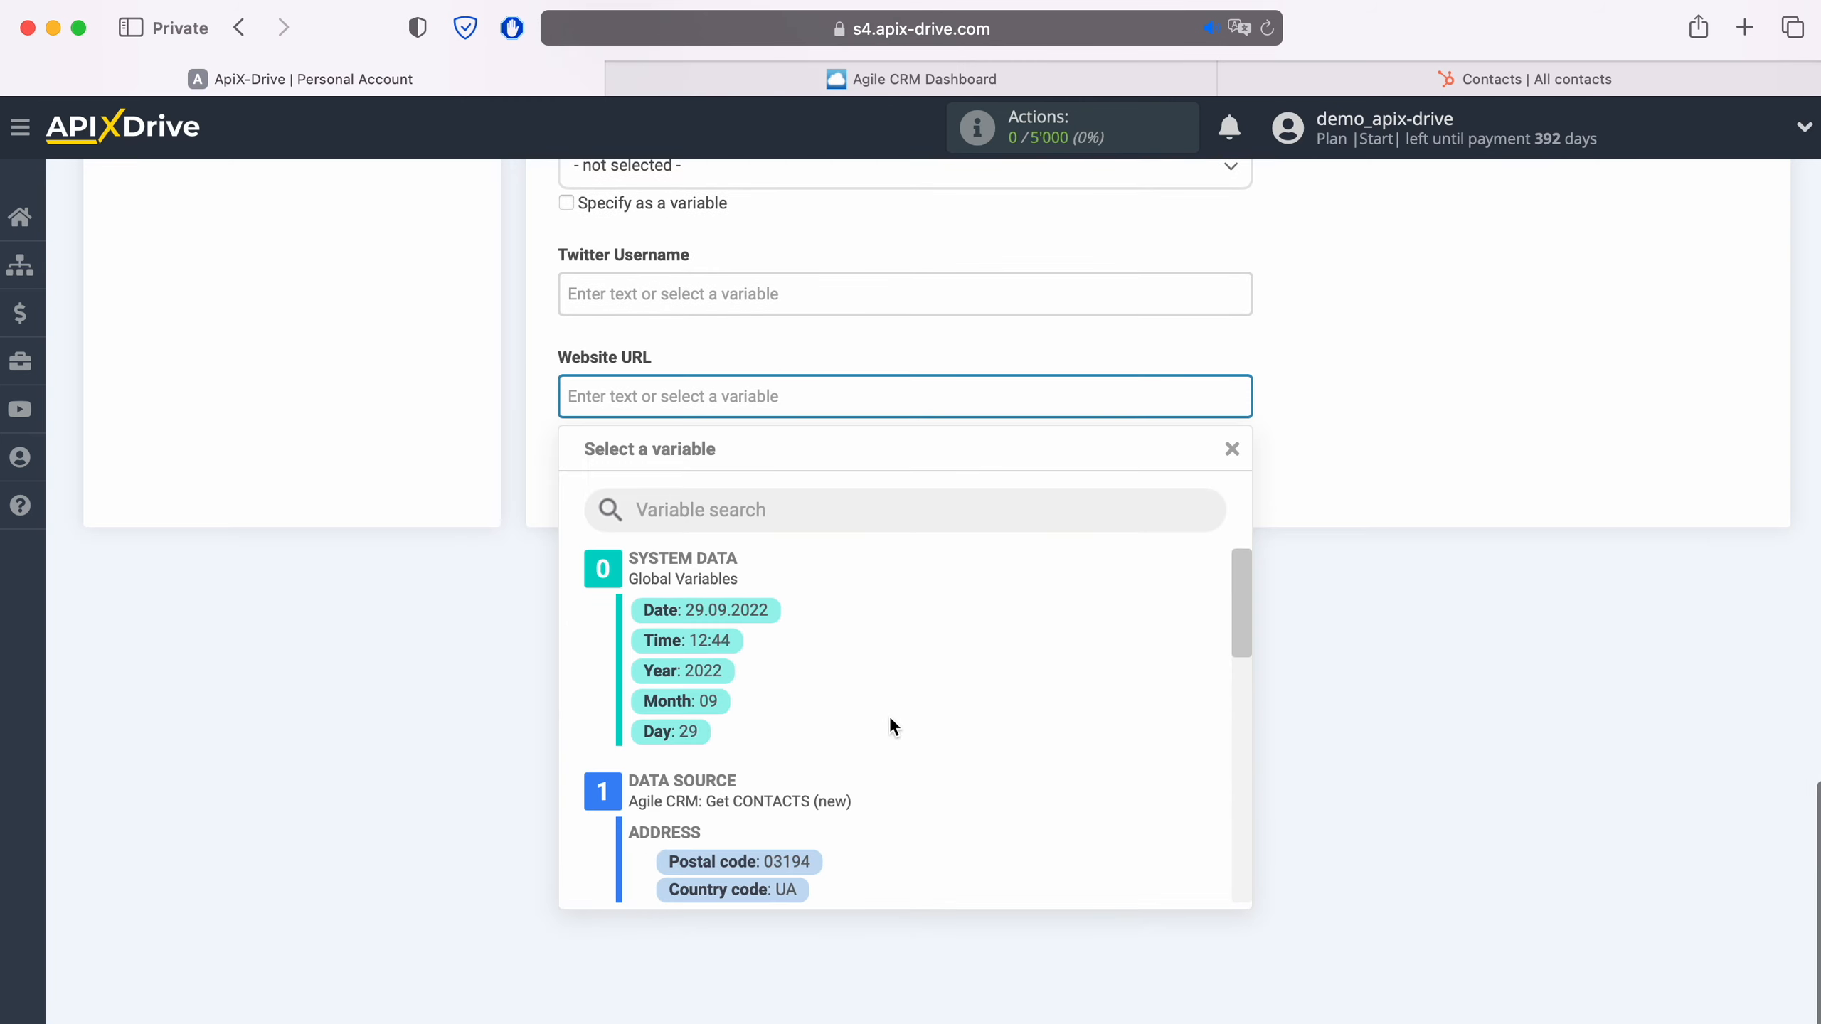
{"action": "scroll", "coordinate": [923, 711], "scroll_direction": "down", "scroll_amount": 5}
{"action": "scroll", "coordinate": [923, 717], "scroll_direction": "down", "scroll_amount": 10}
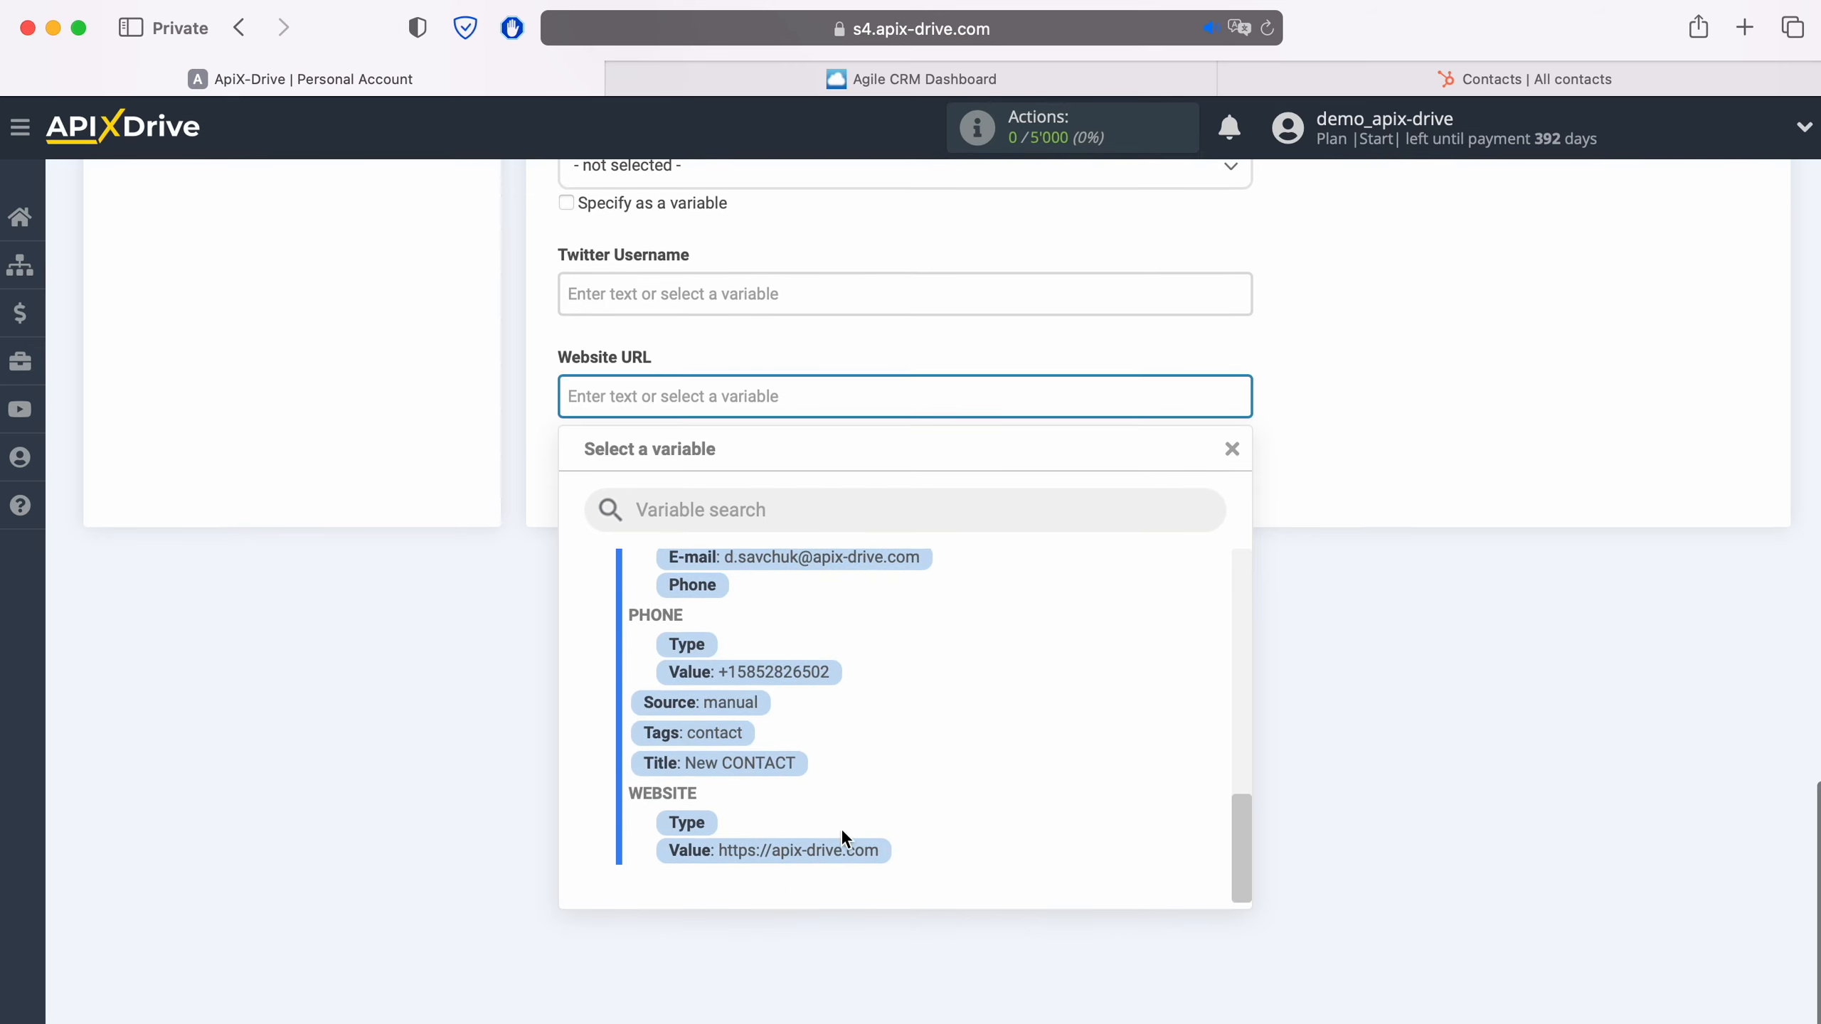
{"action": "left_click", "coordinate": [839, 847]}
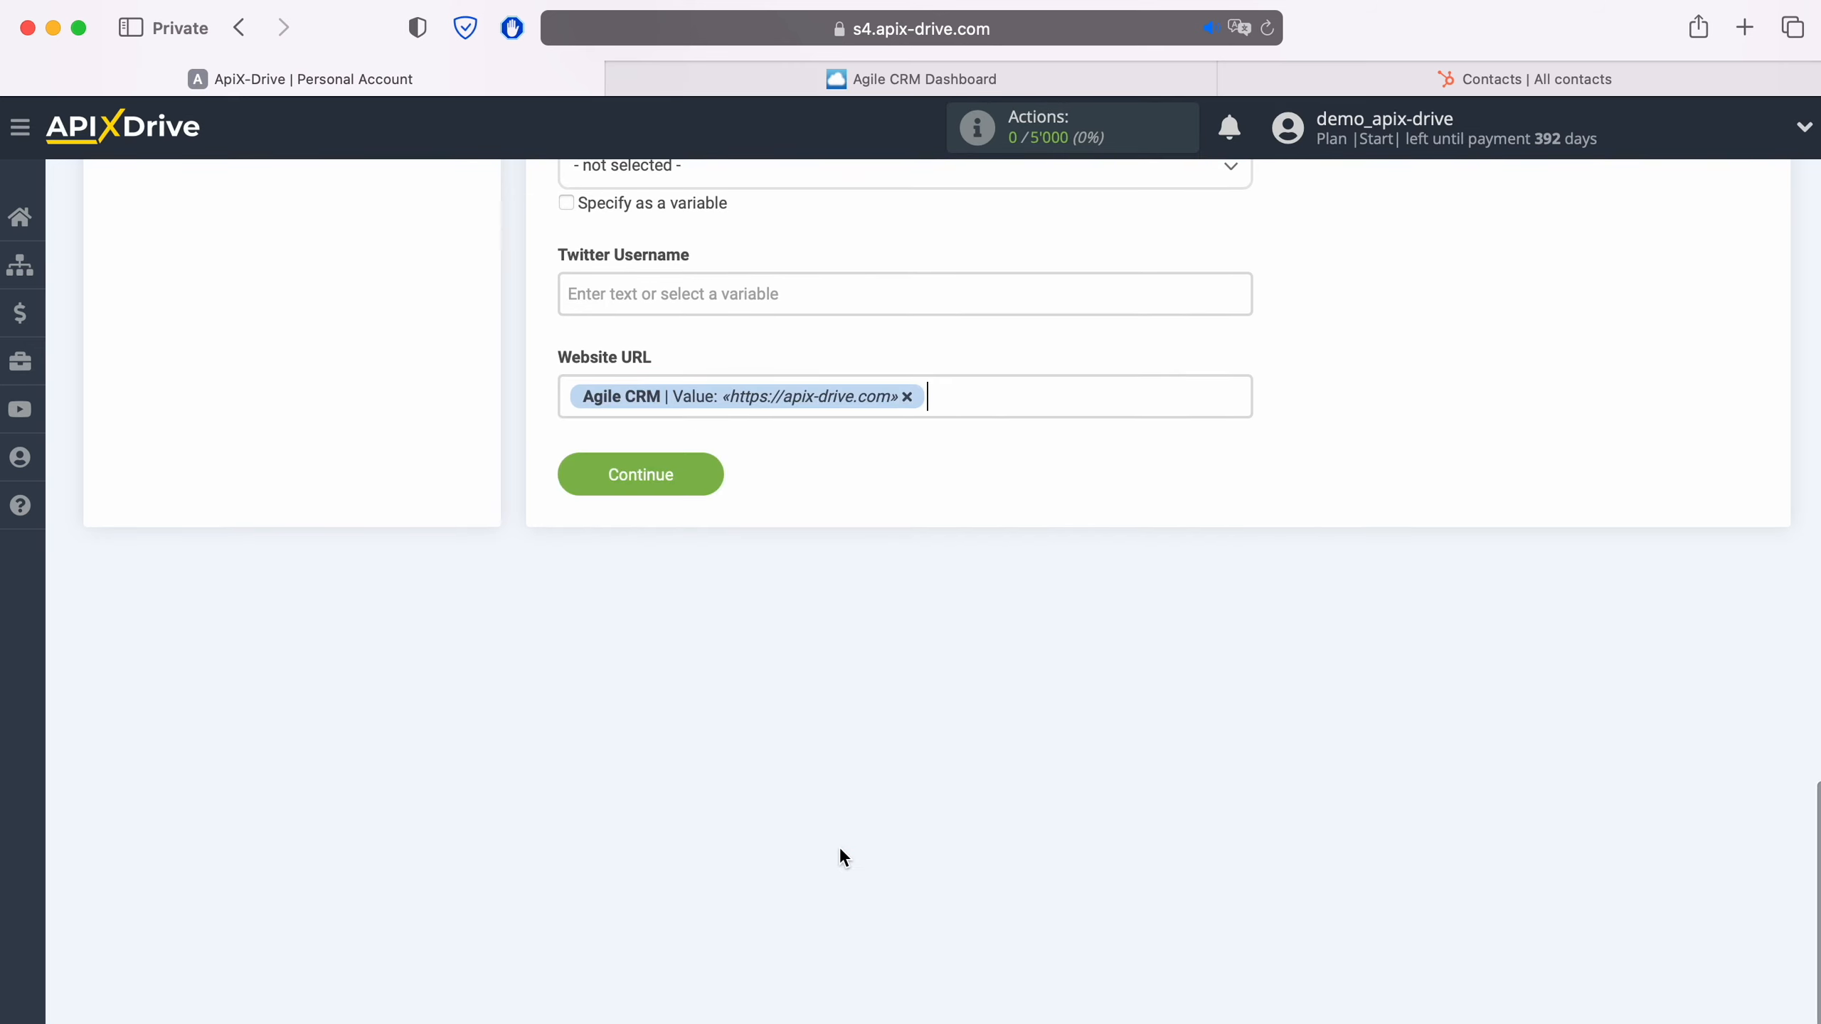
{"action": "left_click", "coordinate": [714, 474]}
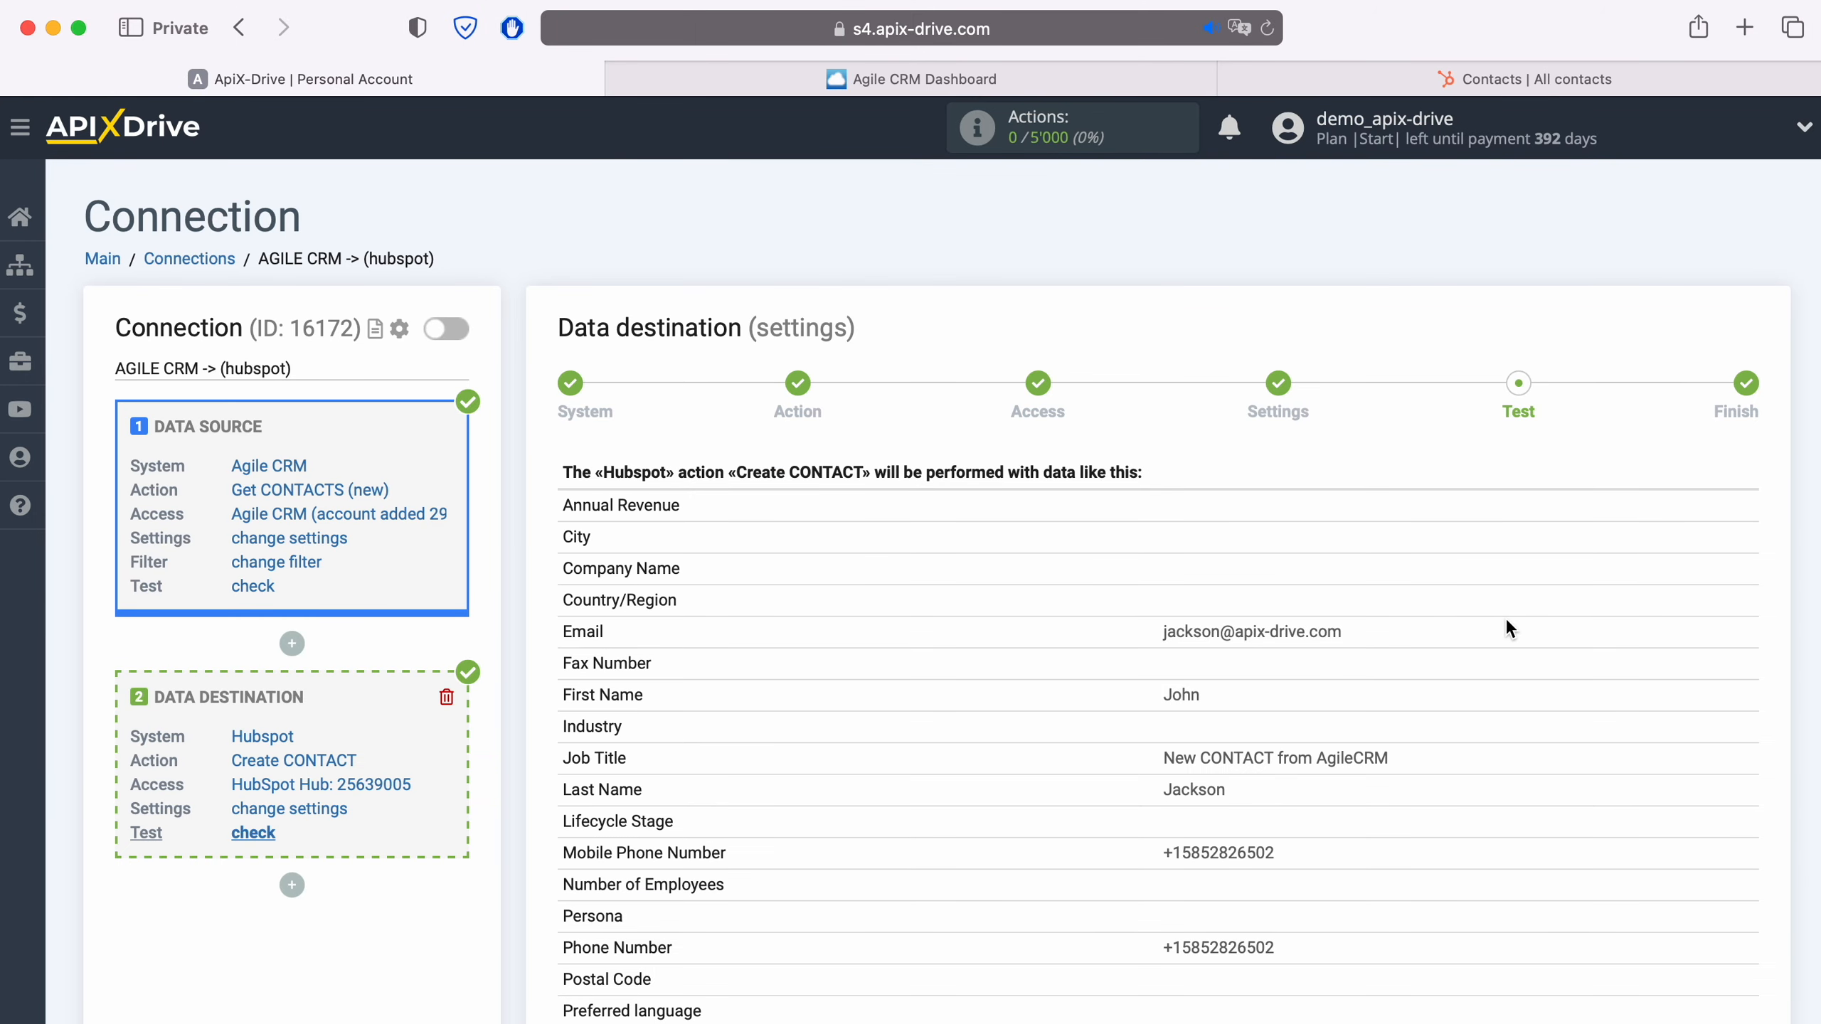
{"action": "scroll", "coordinate": [1506, 624], "scroll_direction": "down", "scroll_amount": 5}
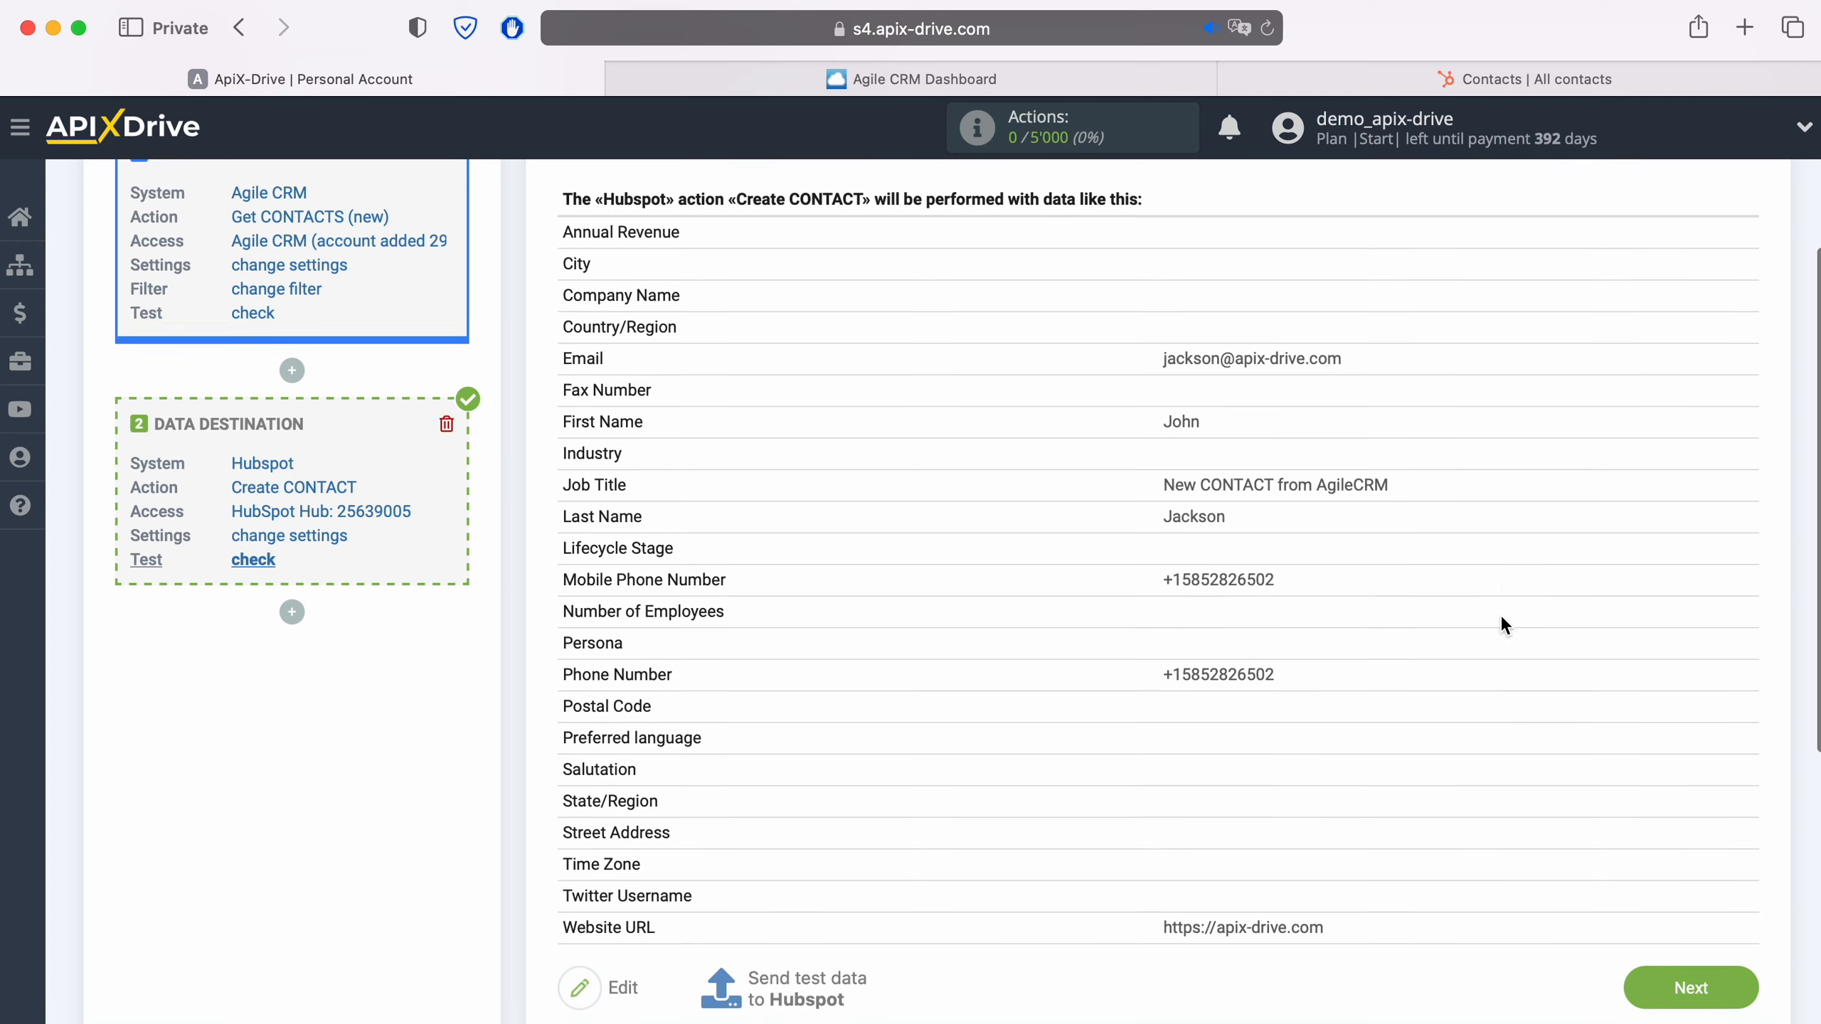
- Send the test data to HubSpot, then switch to HubSpot and open the newly created contact's record
{"action": "scroll", "coordinate": [1499, 615], "scroll_direction": "down", "scroll_amount": 1}
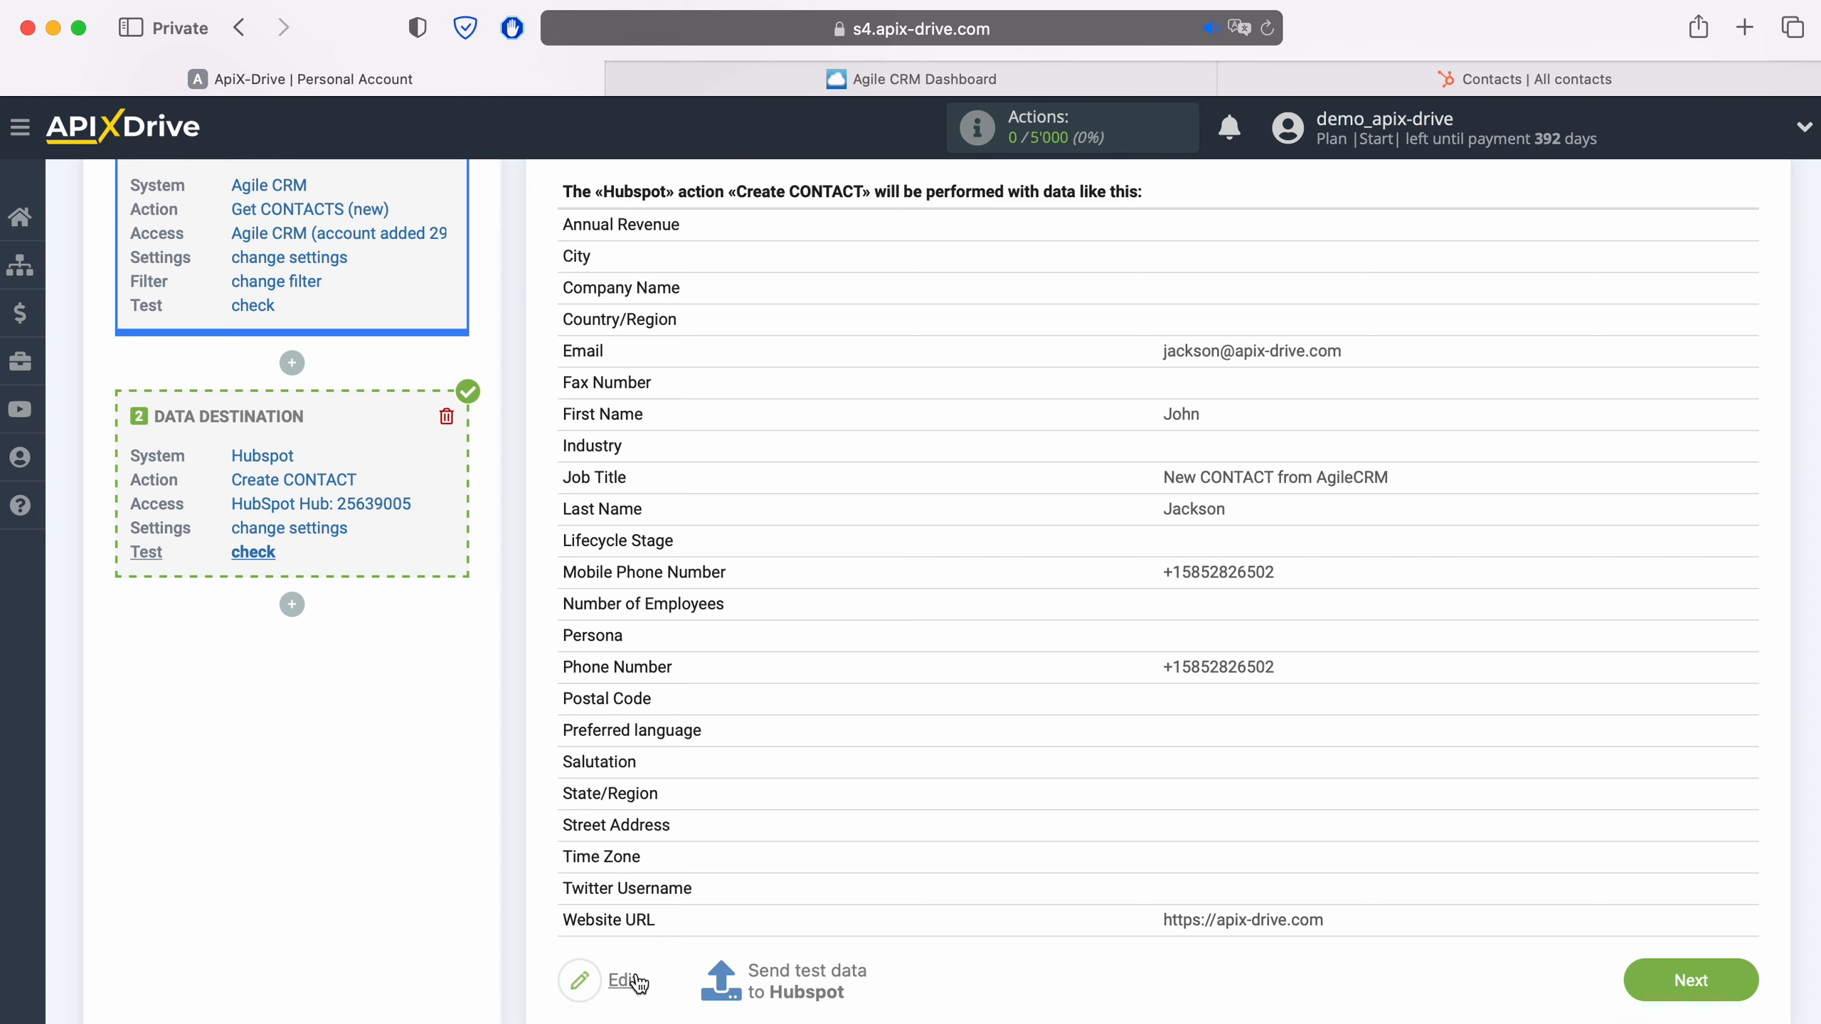
{"action": "left_click", "coordinate": [805, 970]}
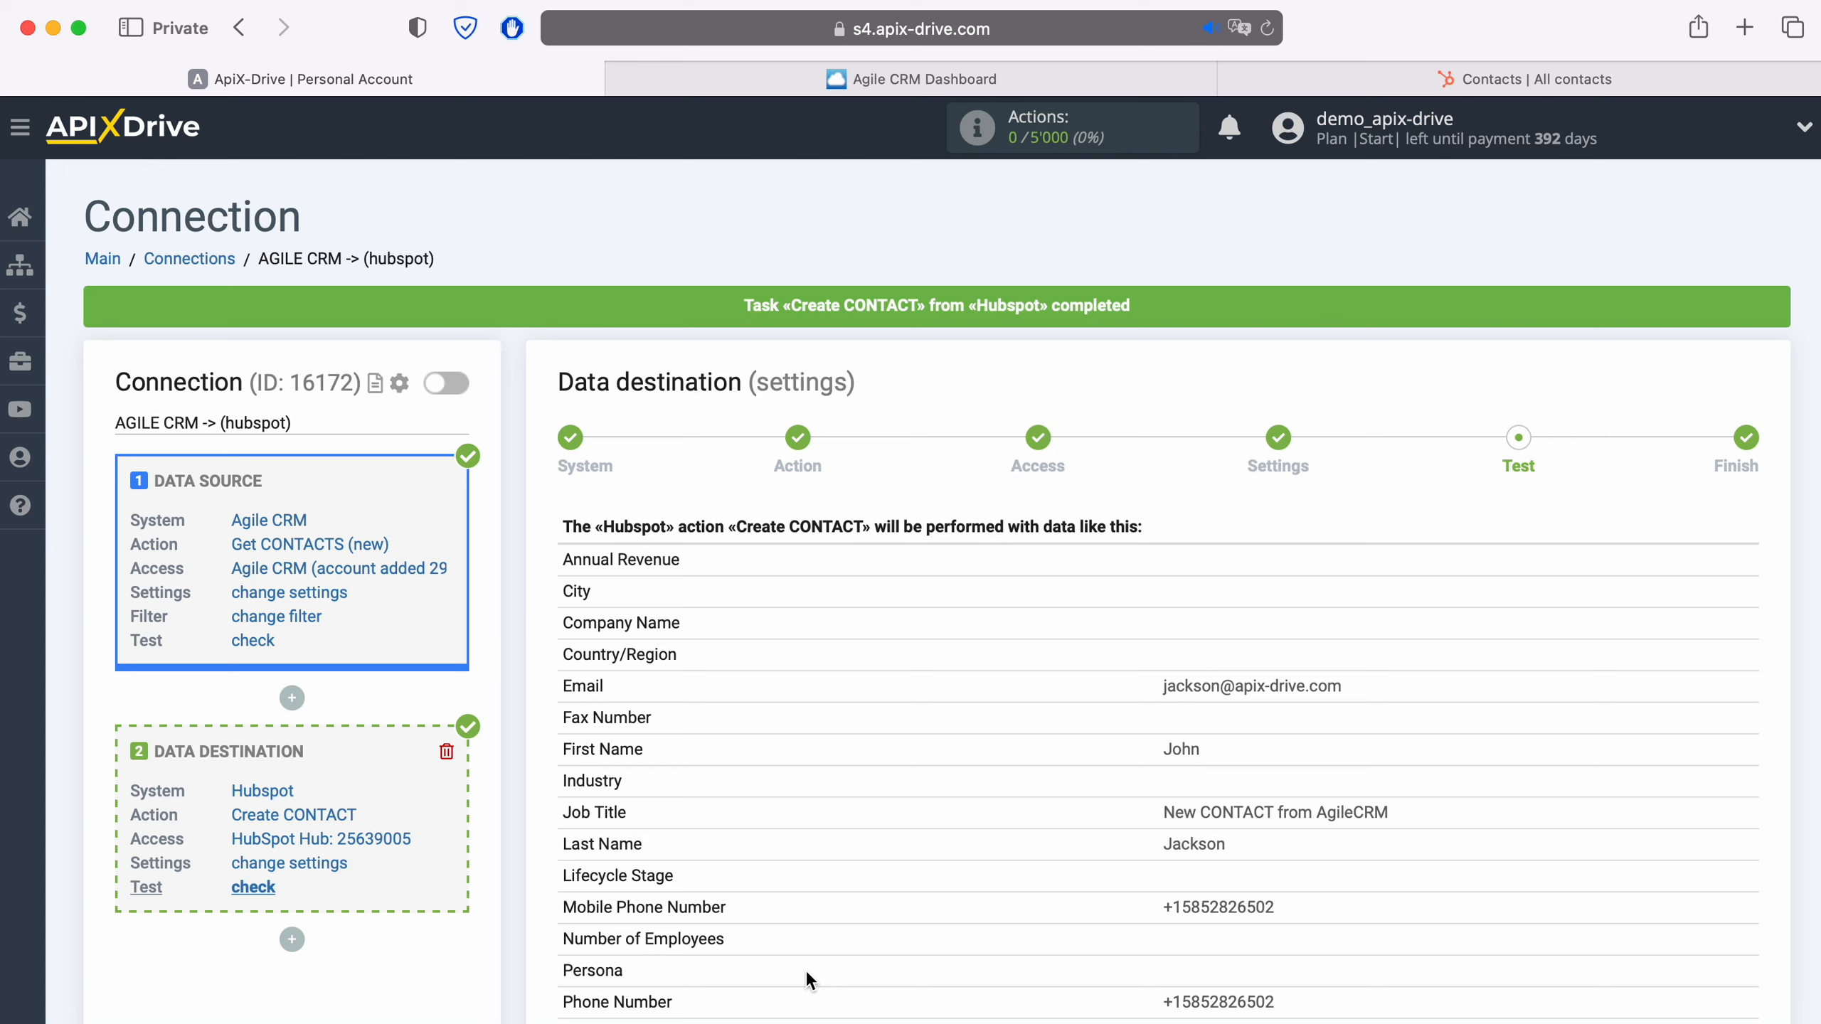
{"action": "left_click", "coordinate": [1446, 80]}
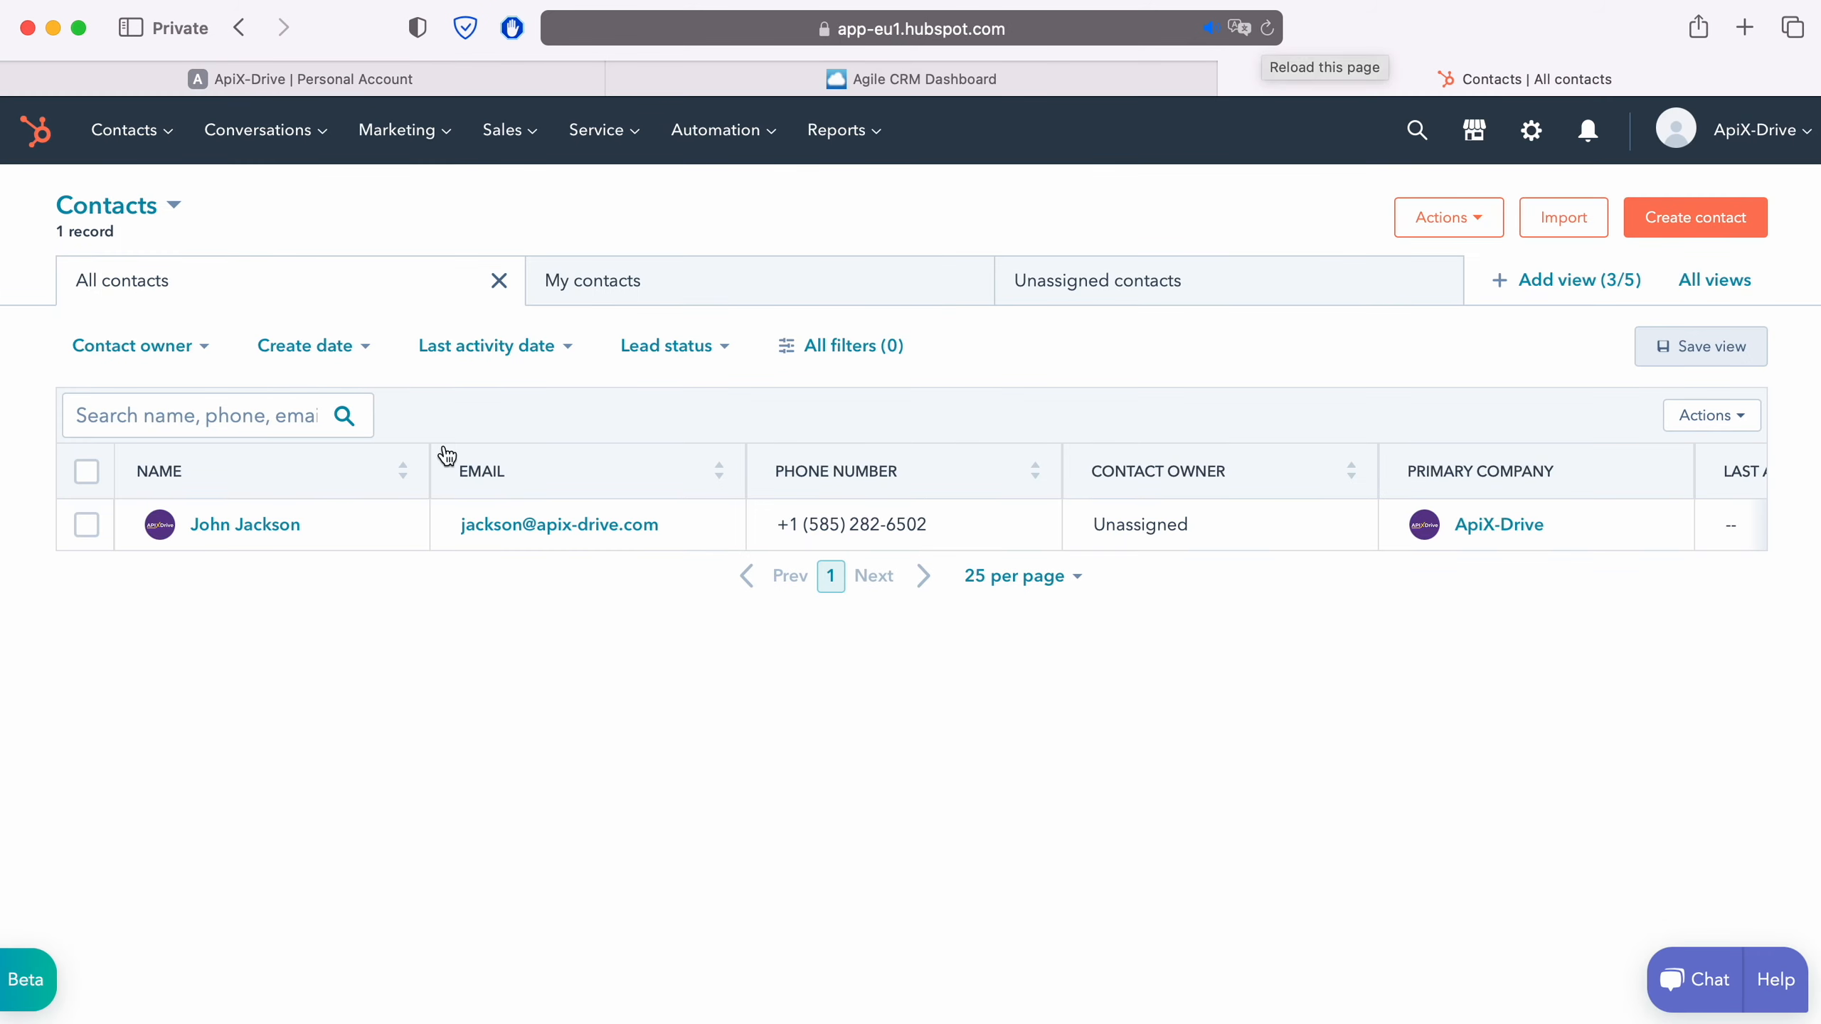
{"action": "left_click", "coordinate": [253, 524]}
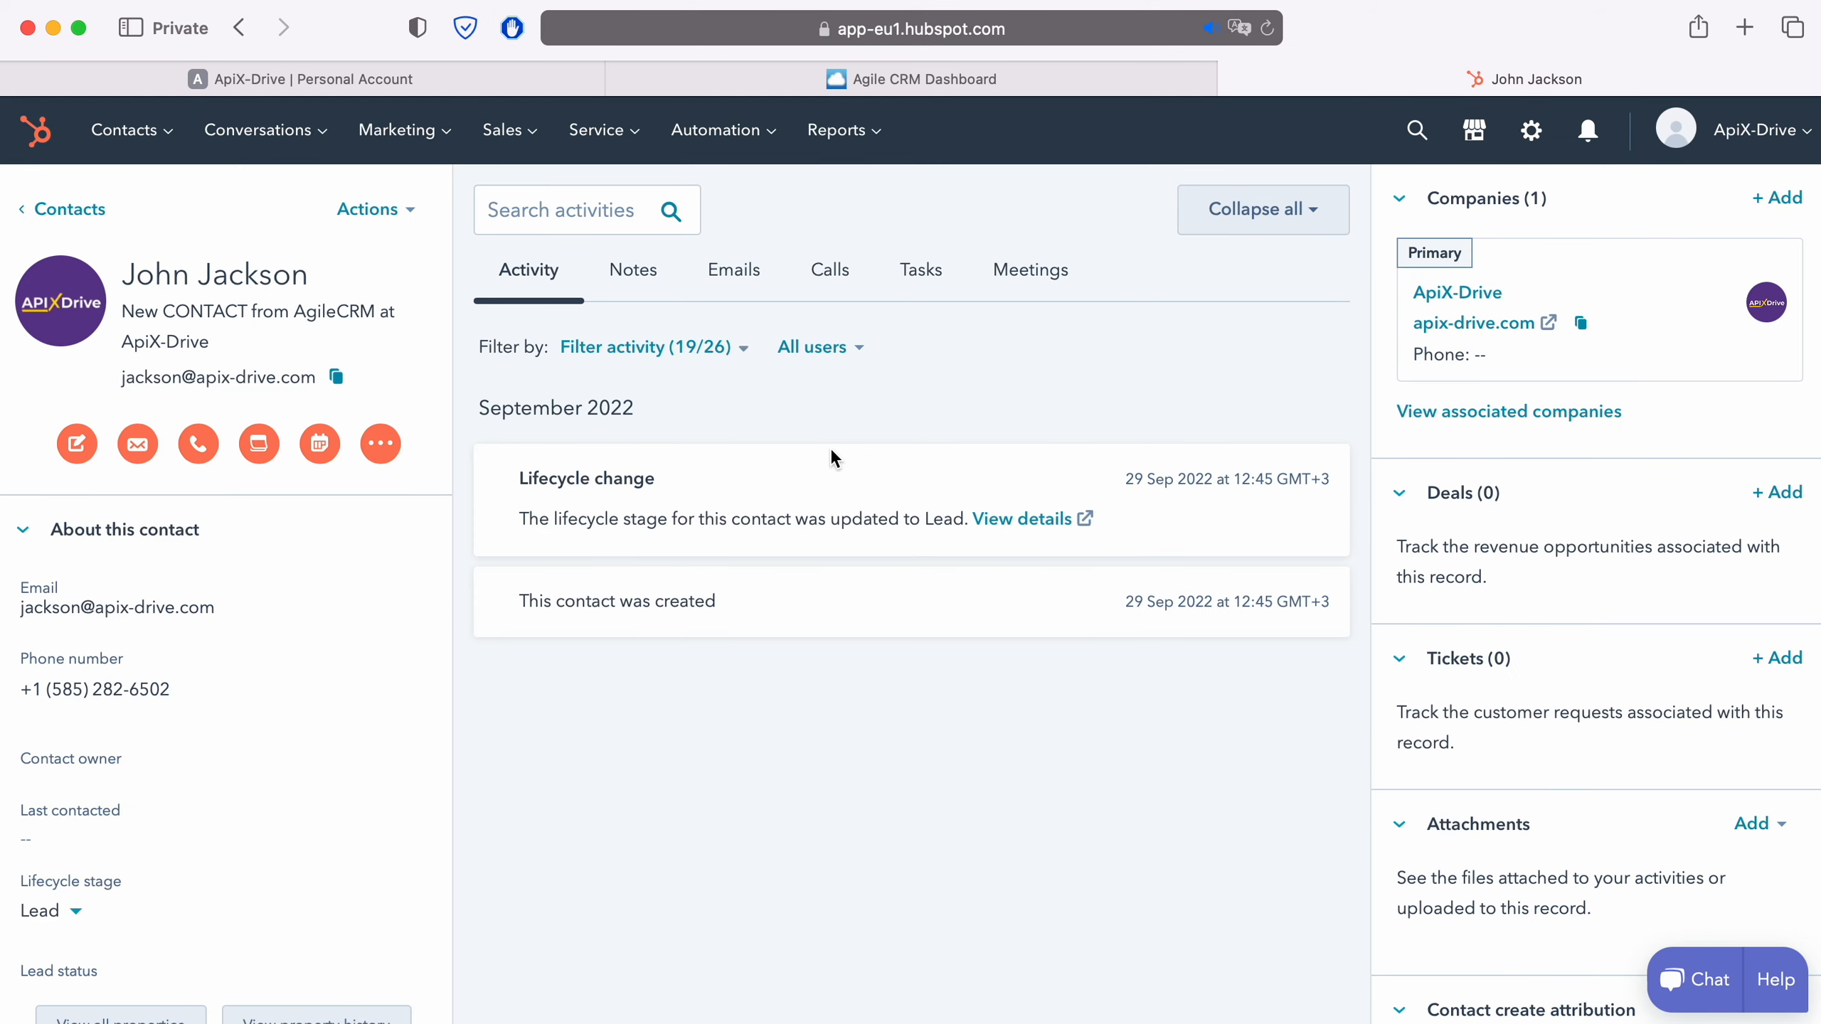
- Return to ApiX-Drive, finish the data destination setup past the test stage and enable auto-update for the connection
{"action": "left_click", "coordinate": [465, 81]}
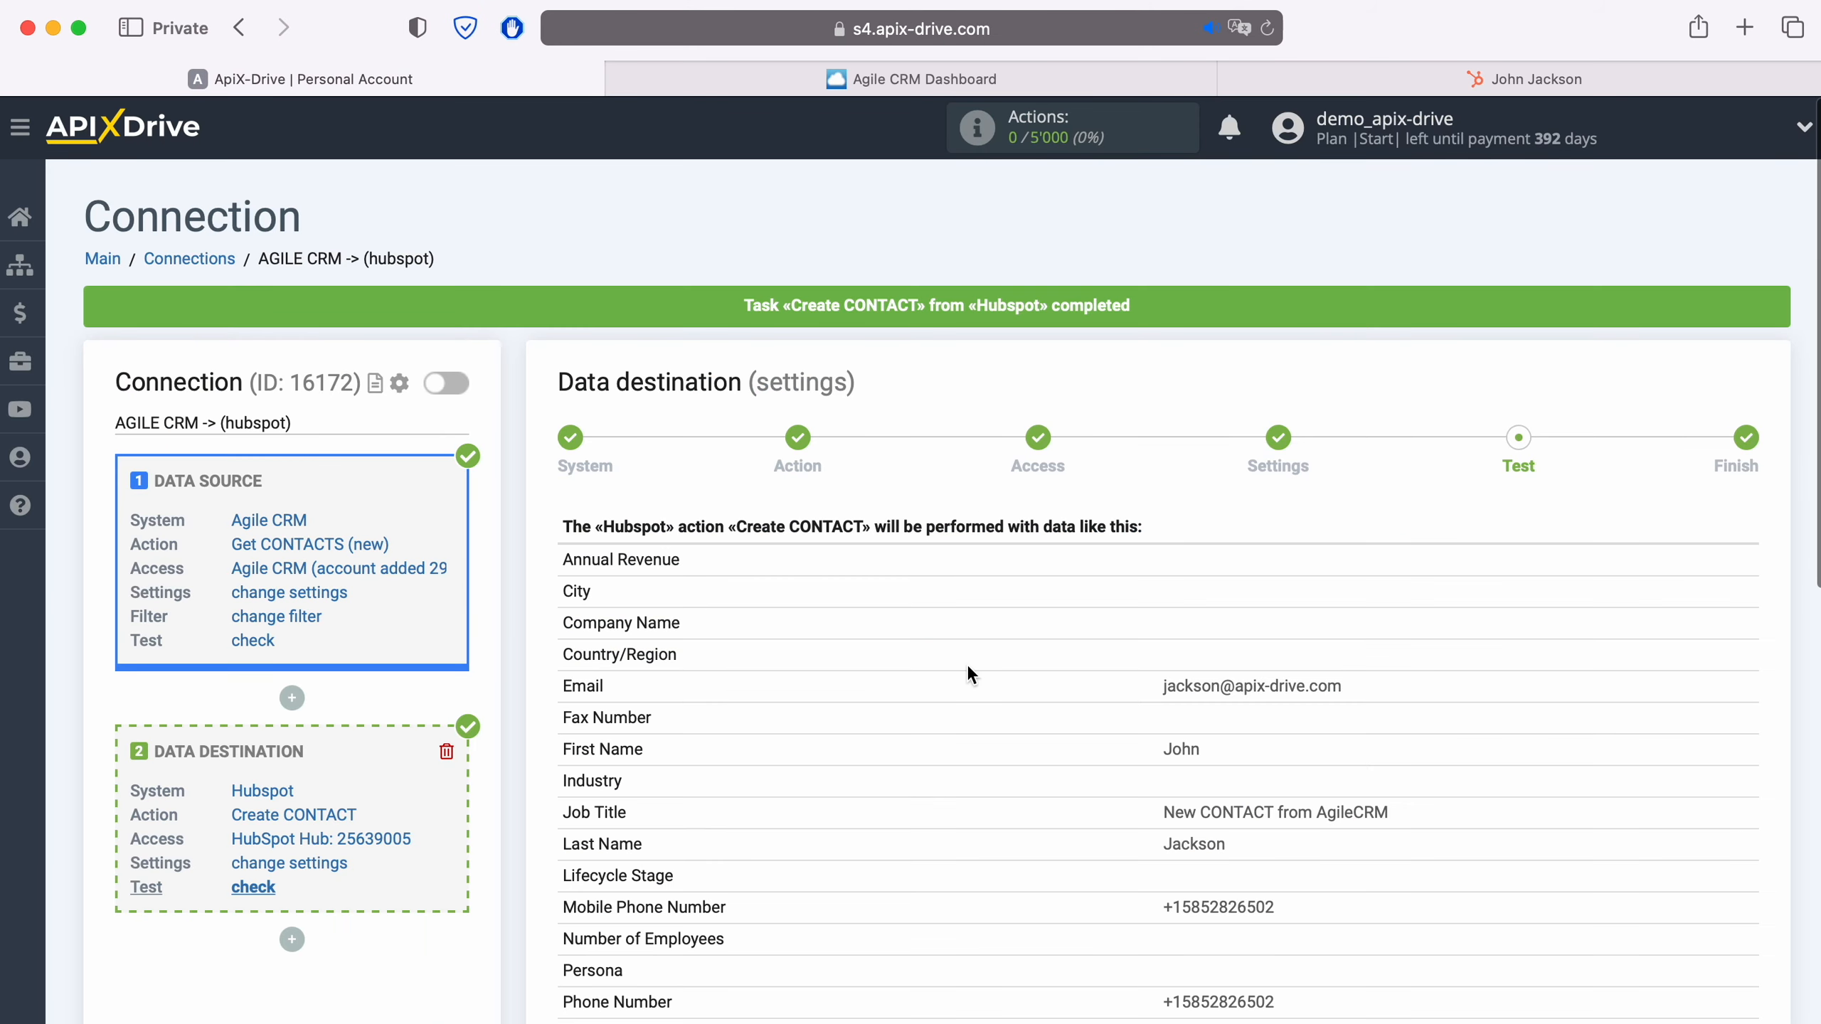
{"action": "scroll", "coordinate": [1542, 752], "scroll_direction": "down", "scroll_amount": 10}
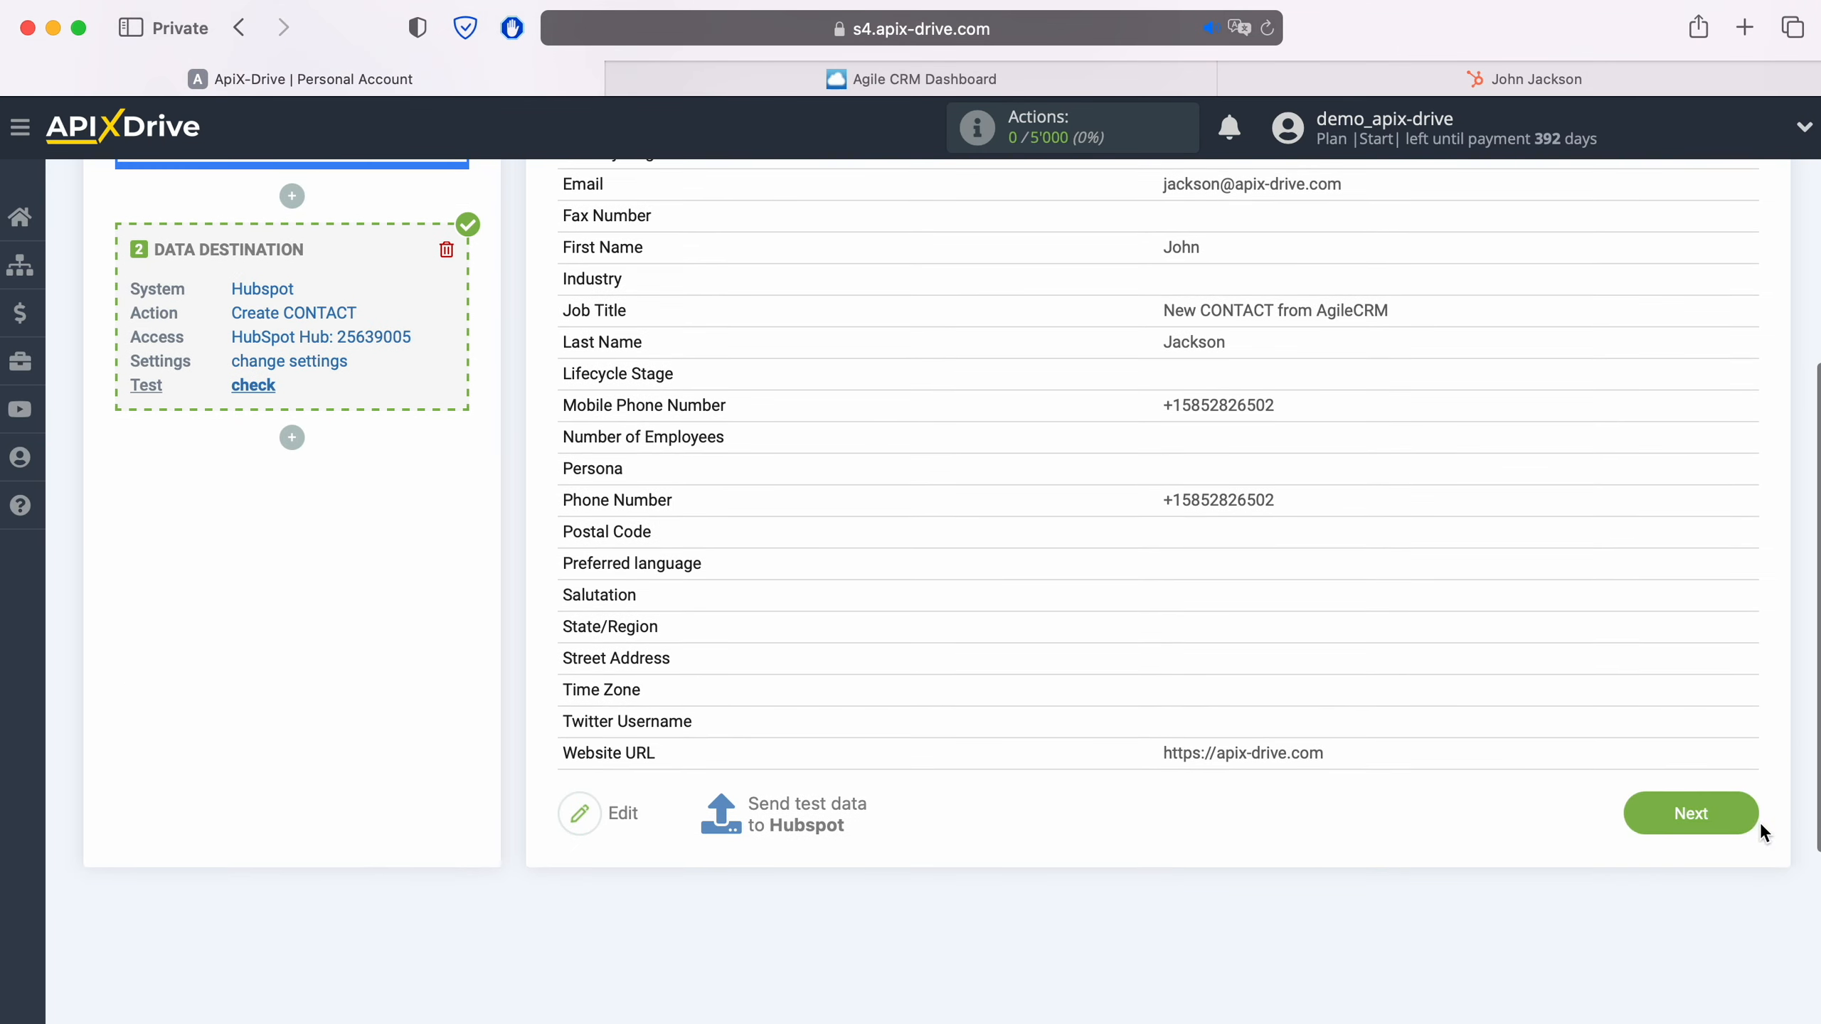
{"action": "left_click", "coordinate": [1741, 808]}
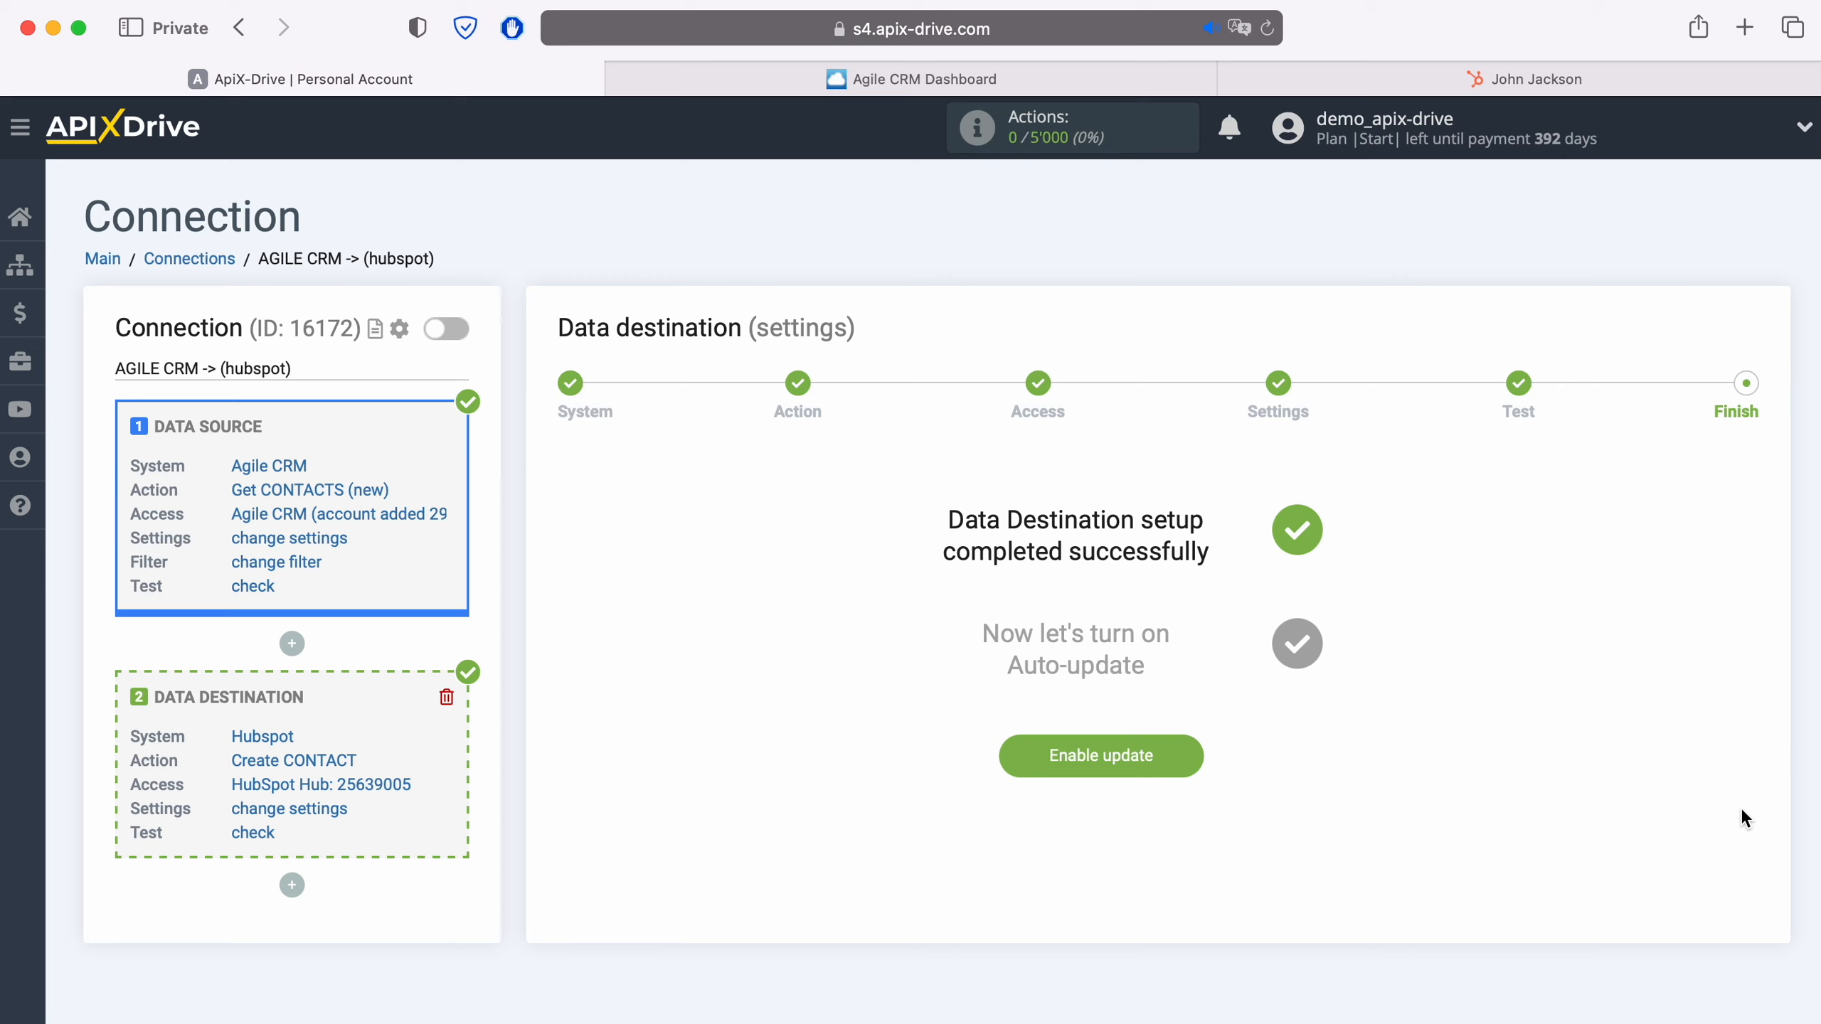
{"action": "left_click", "coordinate": [1181, 765]}
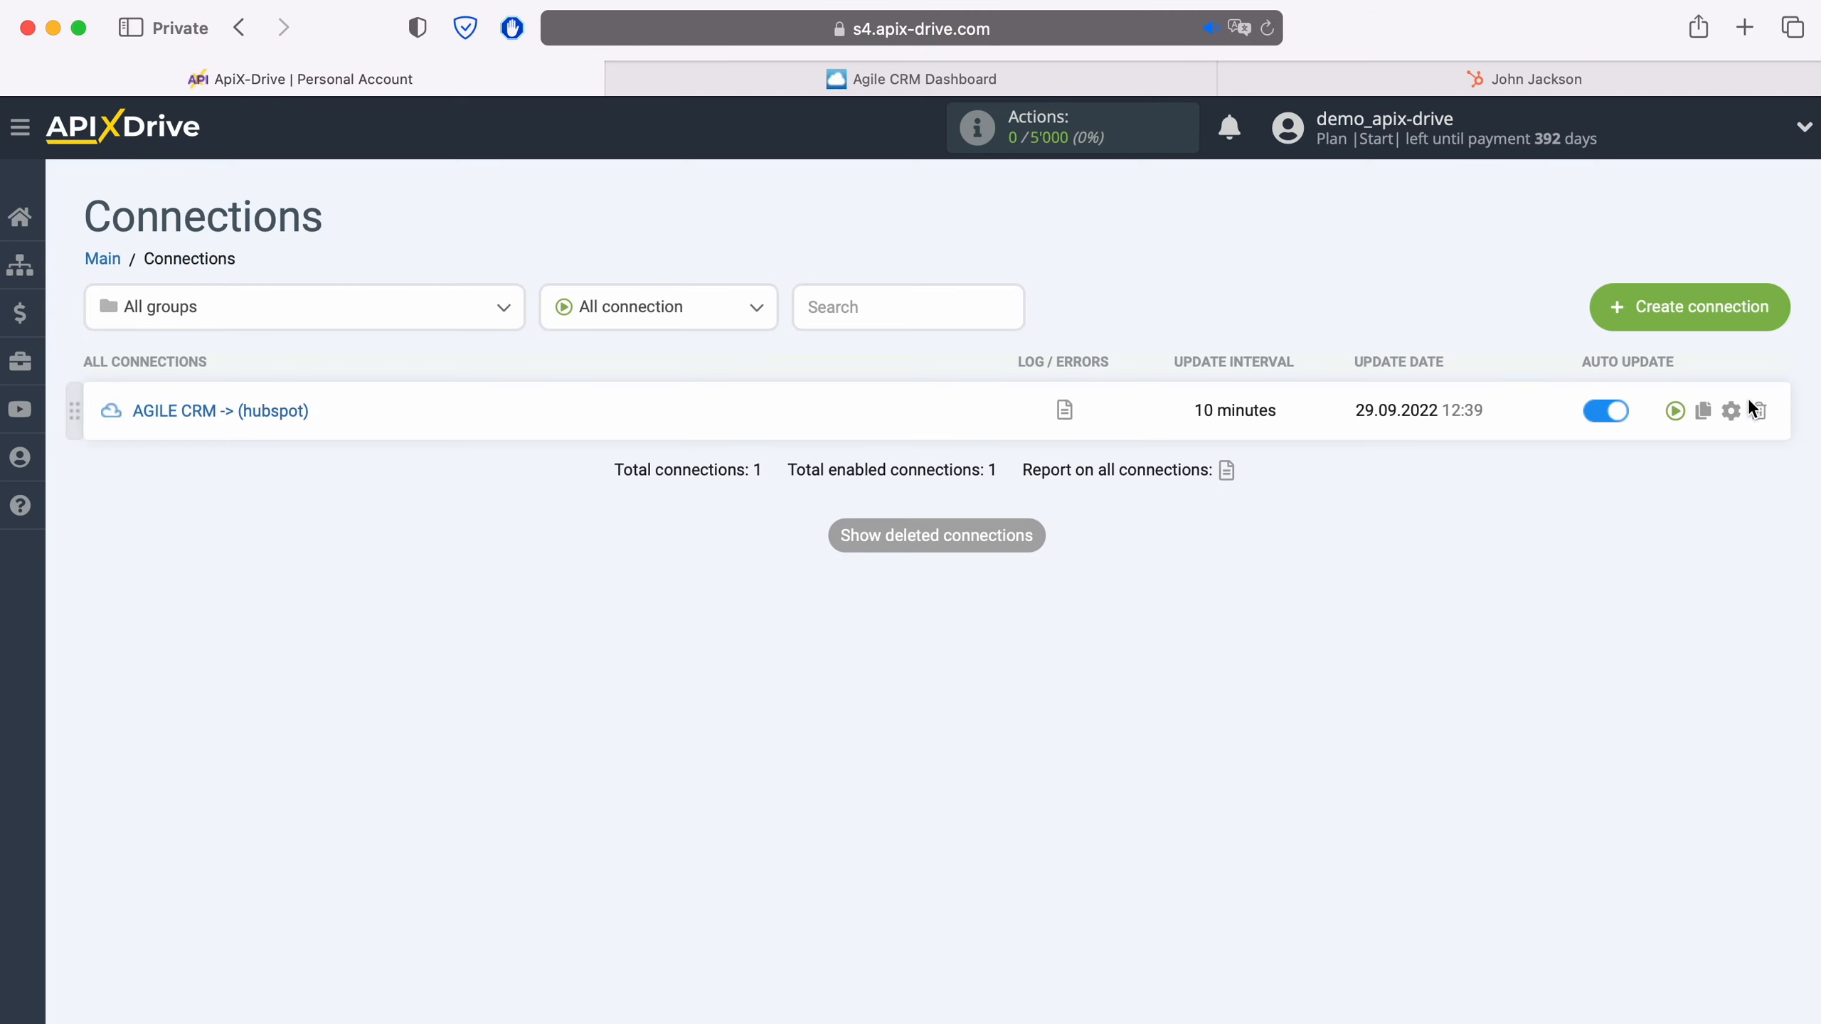
- Set the update interval of the AGILE CRM -> (hubspot) connection to 5 minutes and save its setup
{"action": "left_click", "coordinate": [1732, 410]}
{"action": "left_click", "coordinate": [1029, 585]}
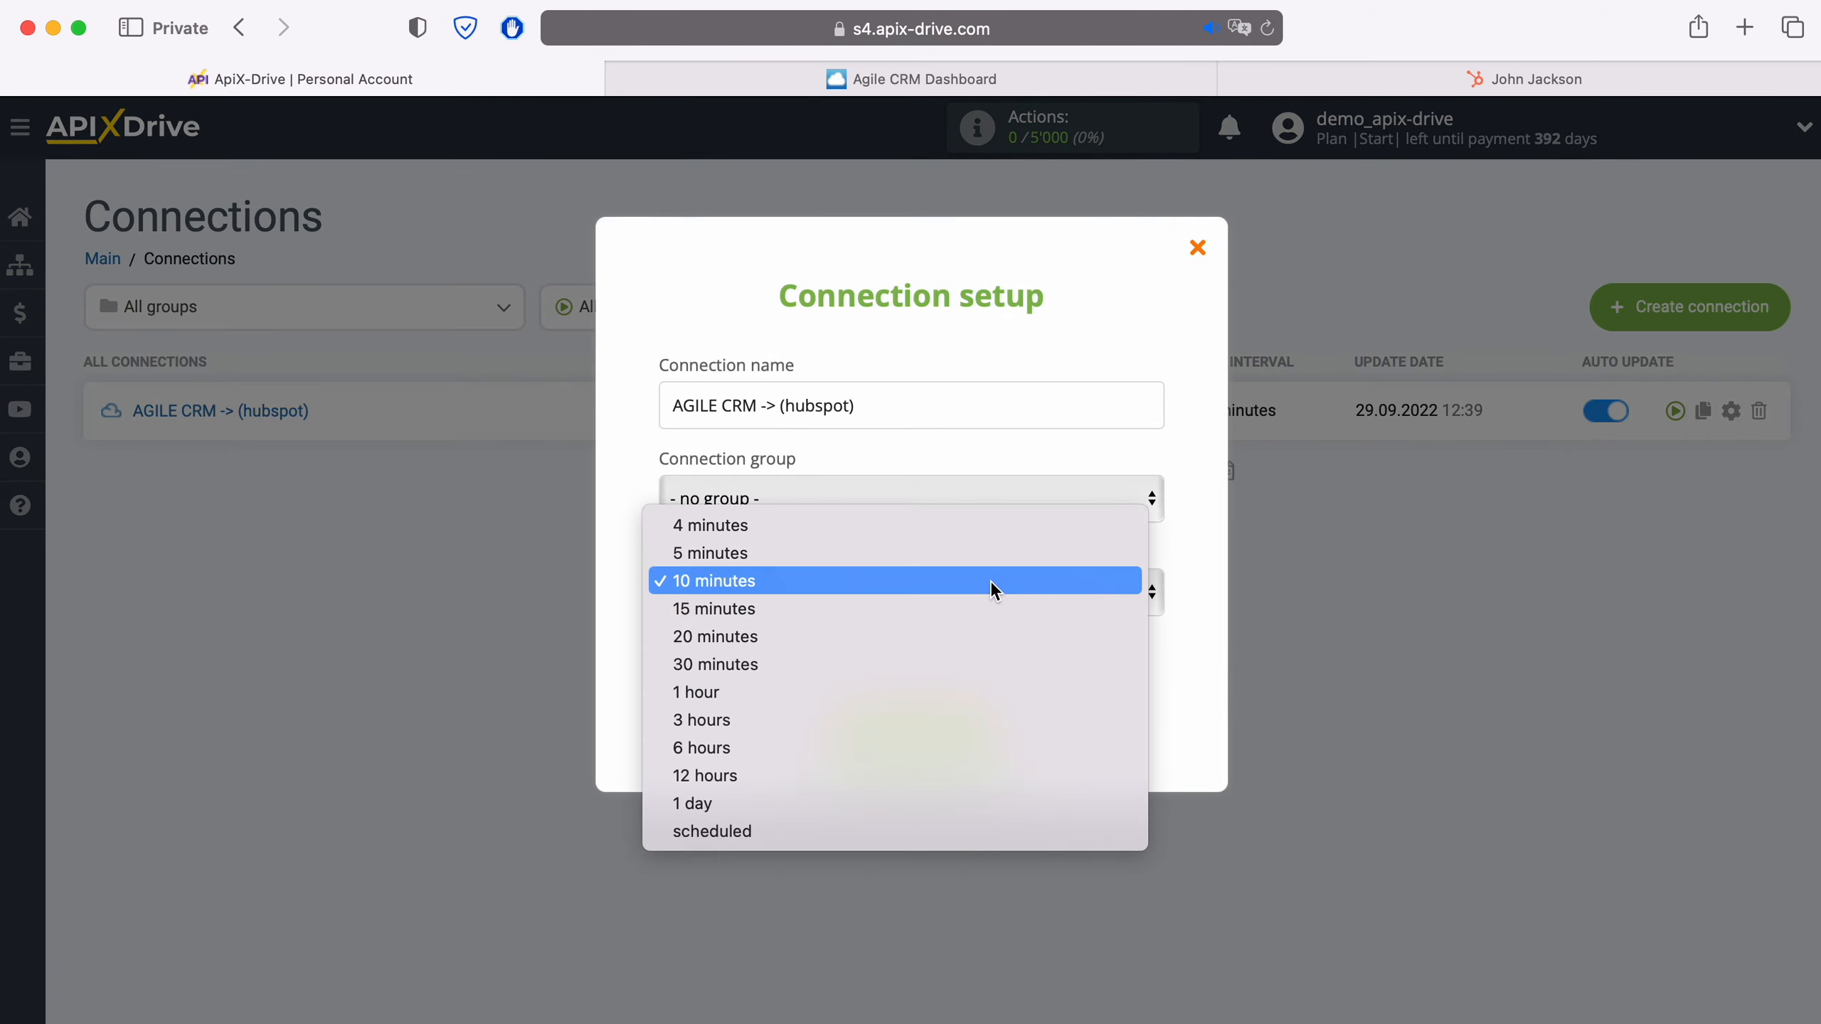
{"action": "left_click", "coordinate": [813, 561]}
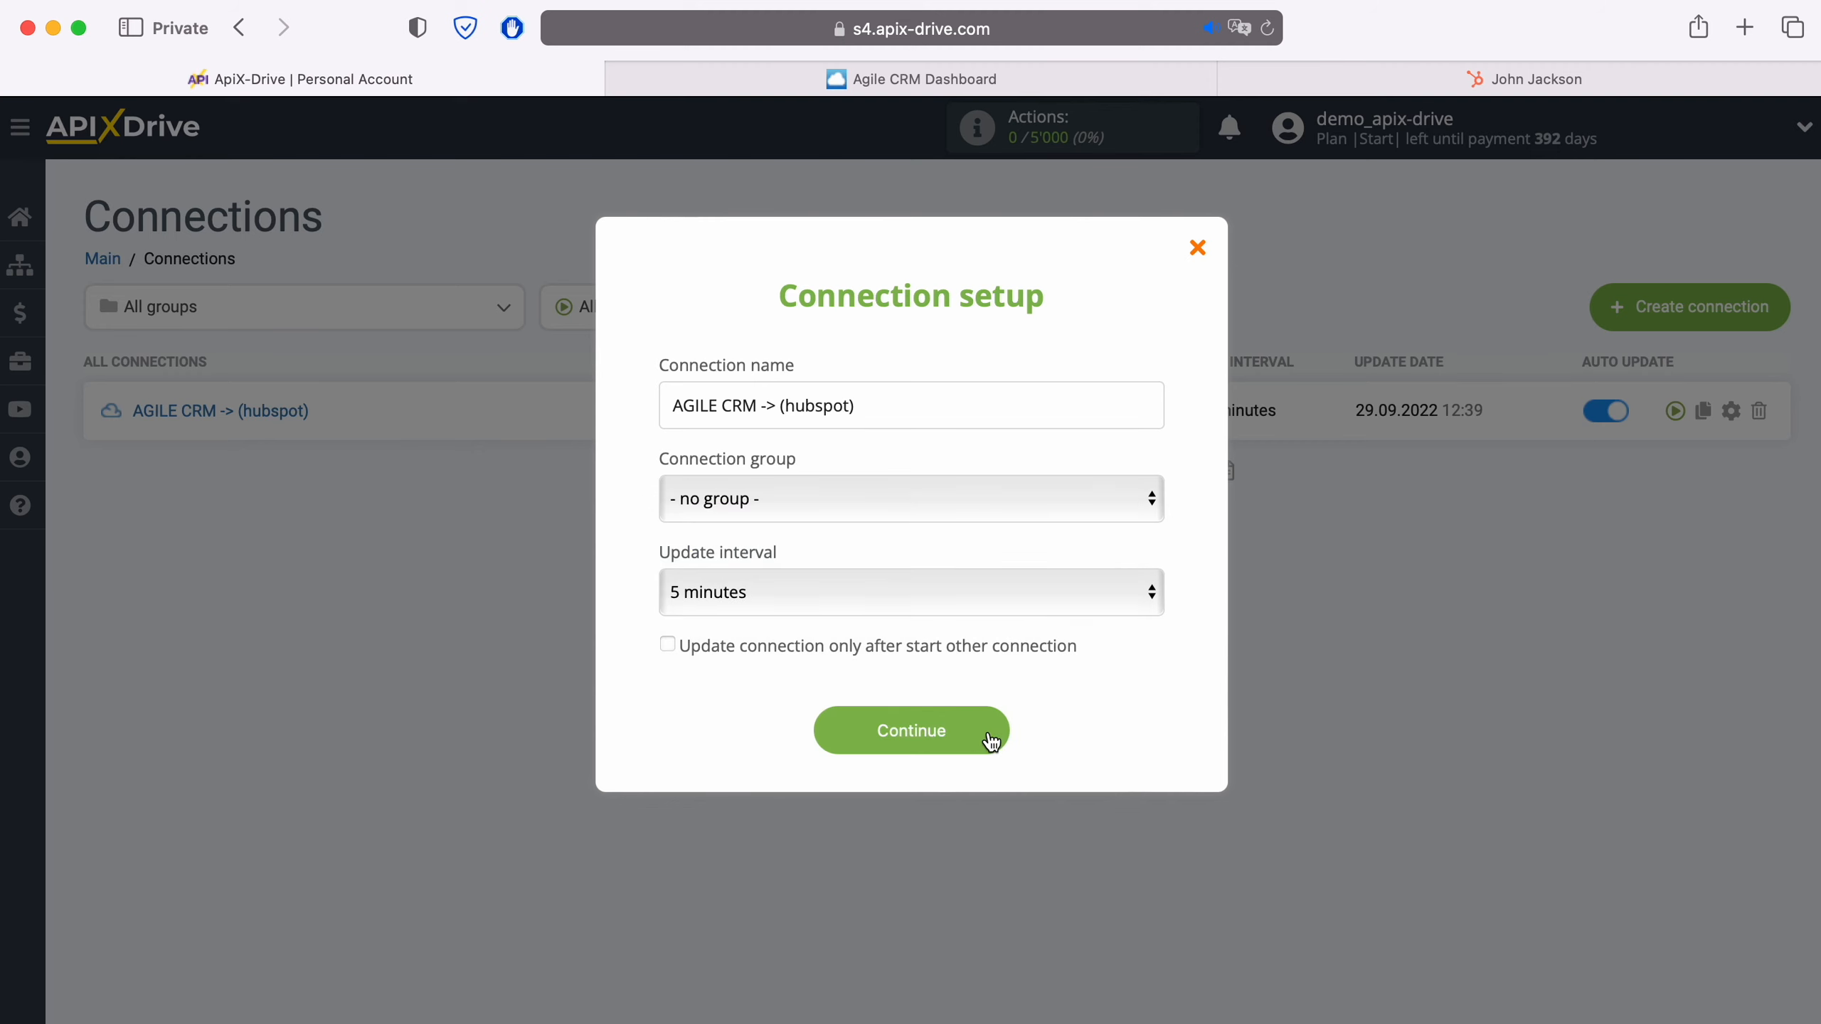
{"action": "left_click", "coordinate": [991, 736]}
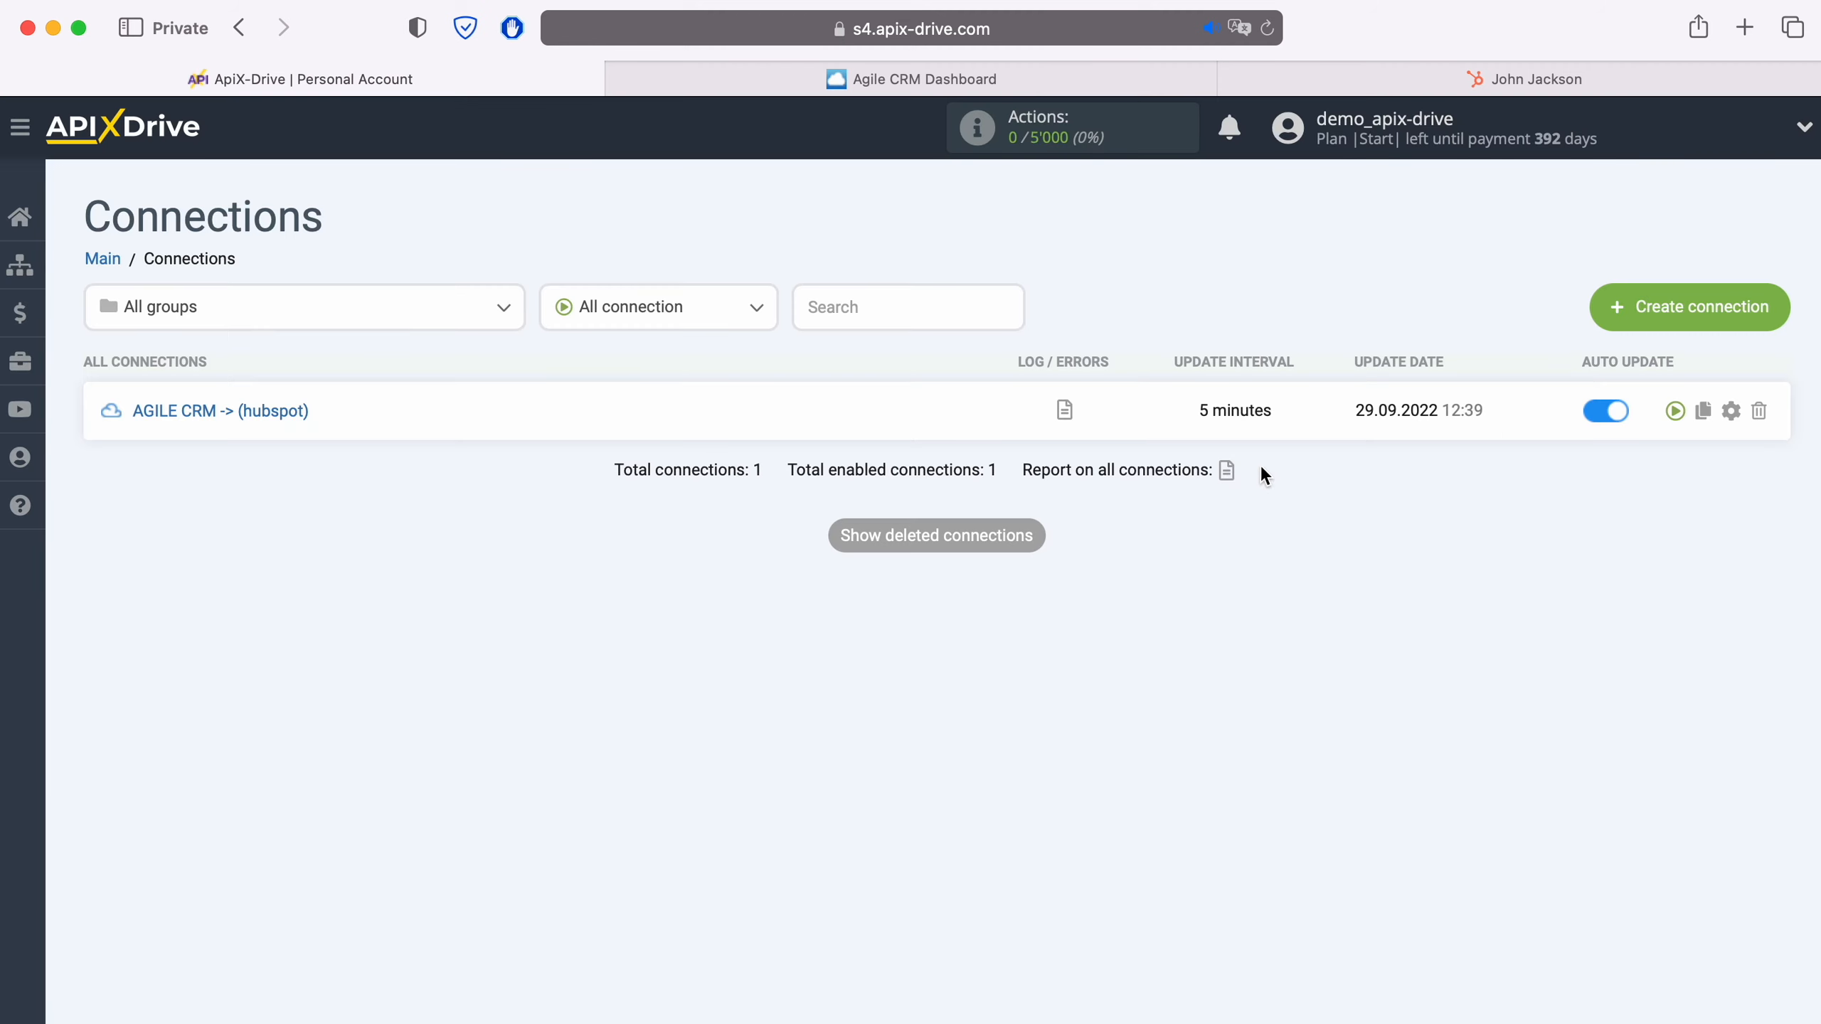